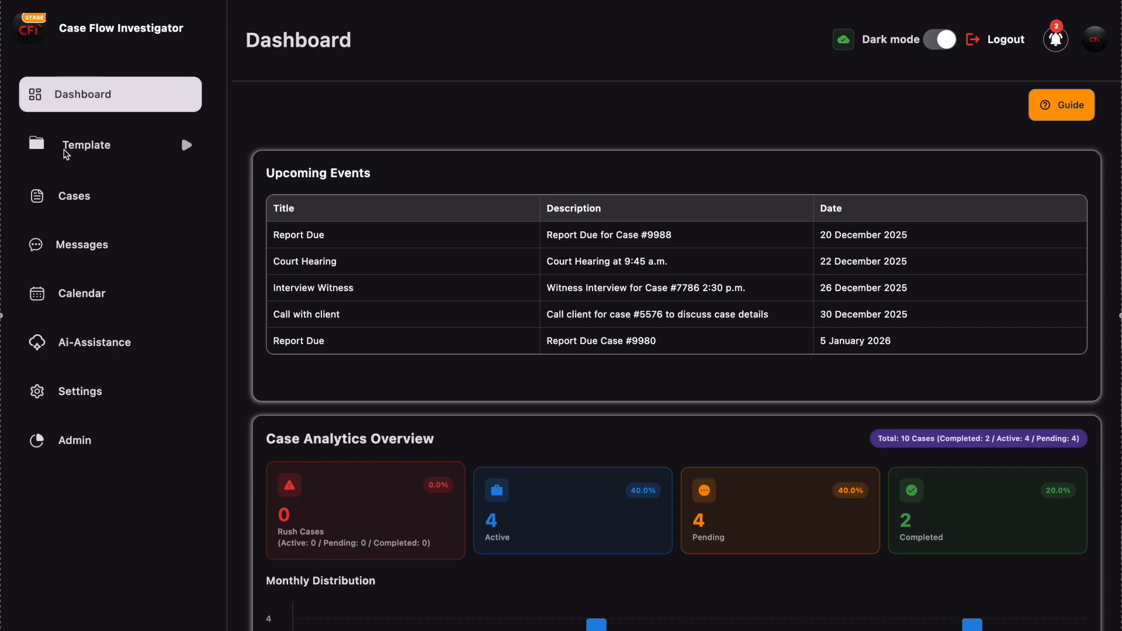
- Add a folder named "Custom Template Folder" to the custom templates
click(184, 144)
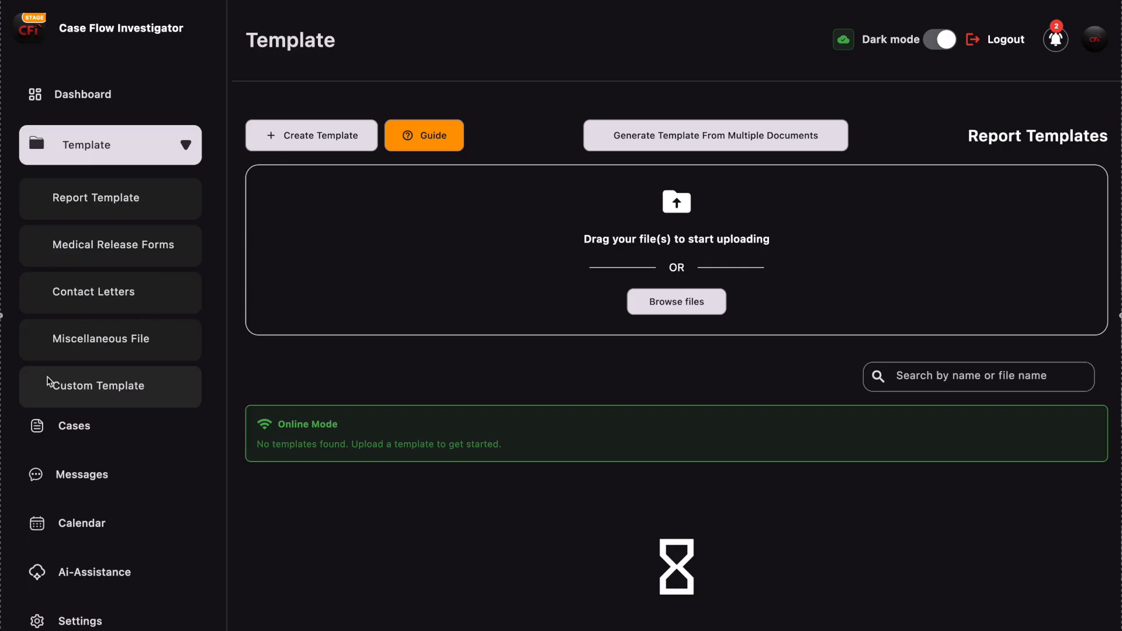
click(108, 391)
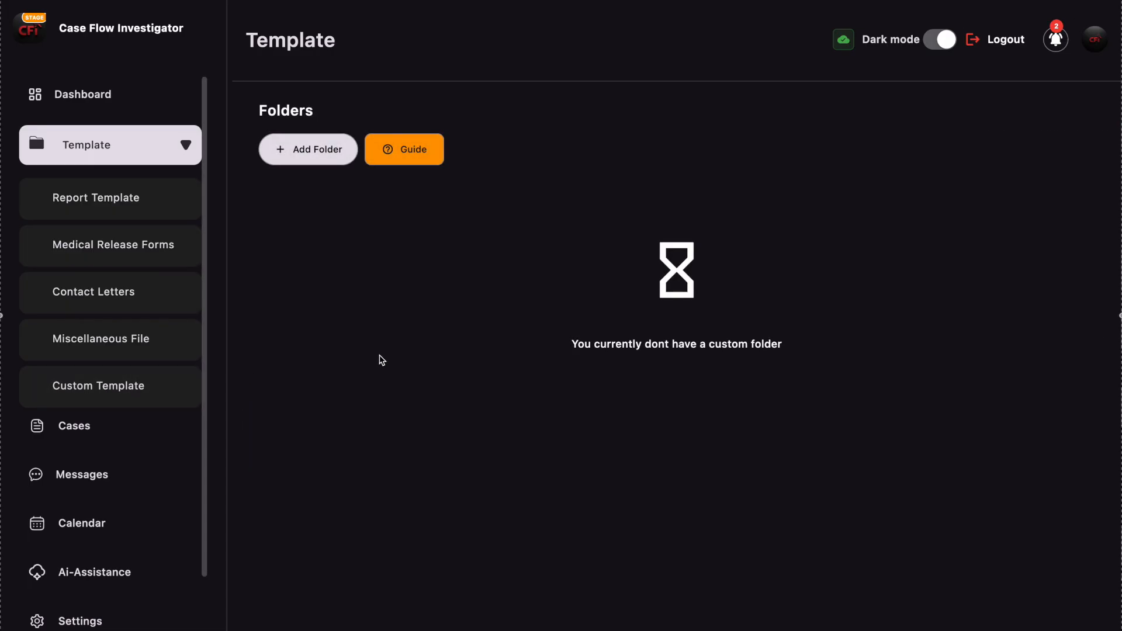
click(318, 150)
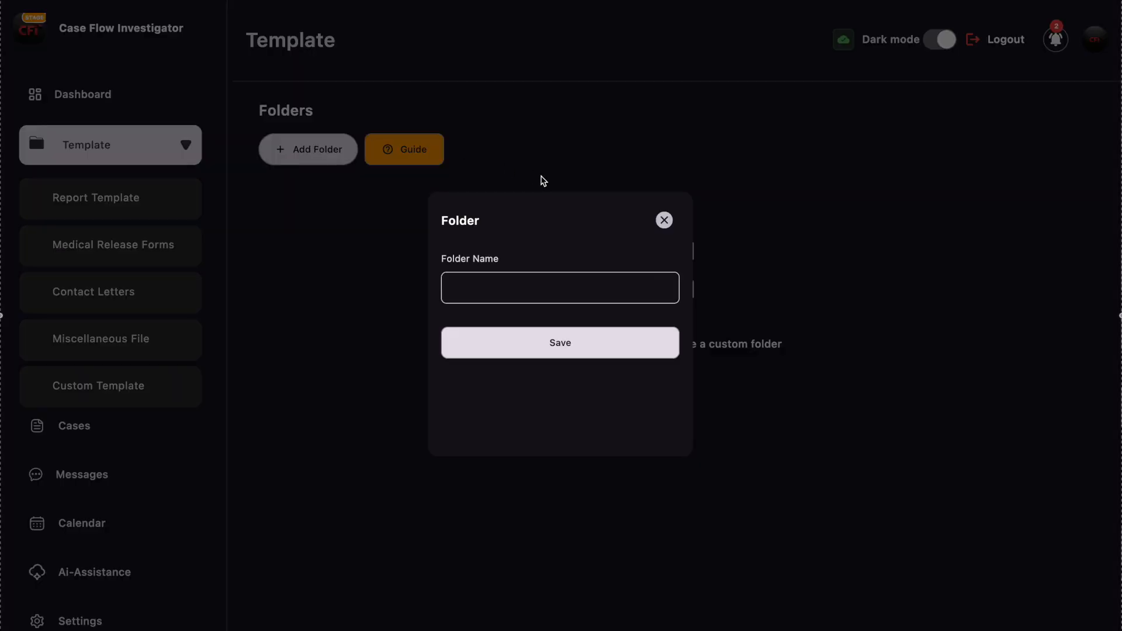
text(Custom Template Folder)
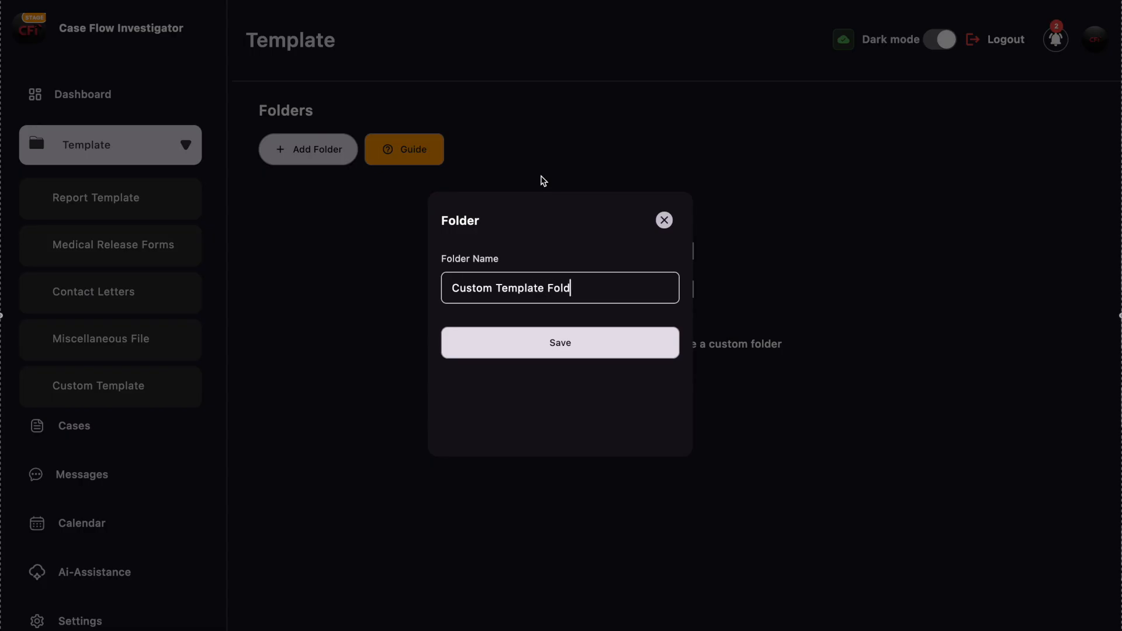
click(563, 343)
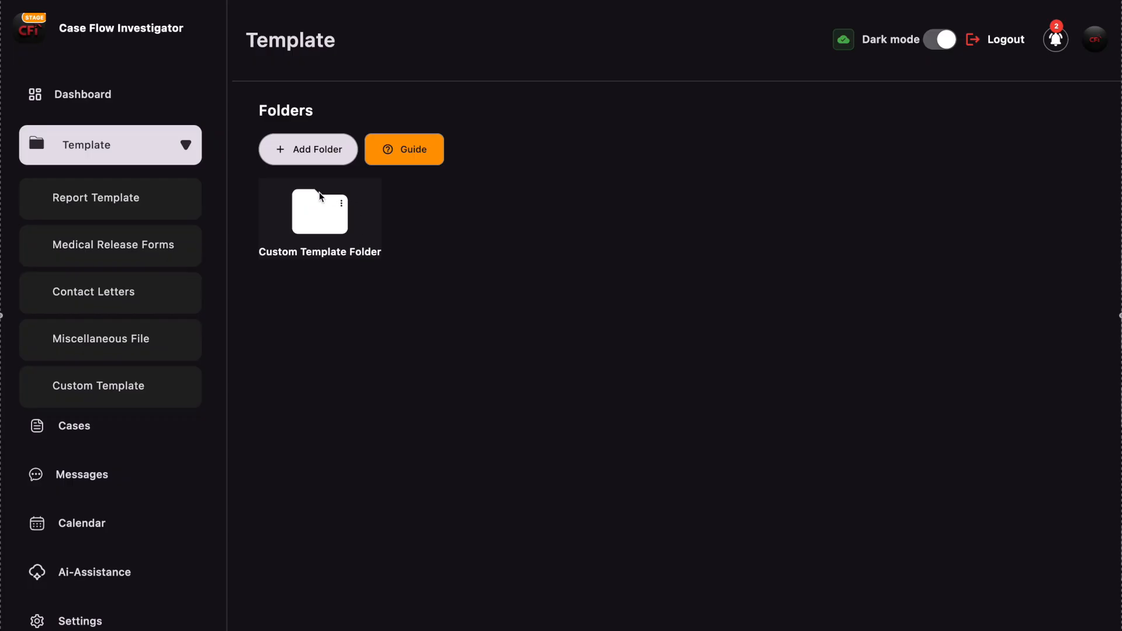
- View the inside of the Custom Template Folder, return to the folder list, and open the report templates page
click(313, 209)
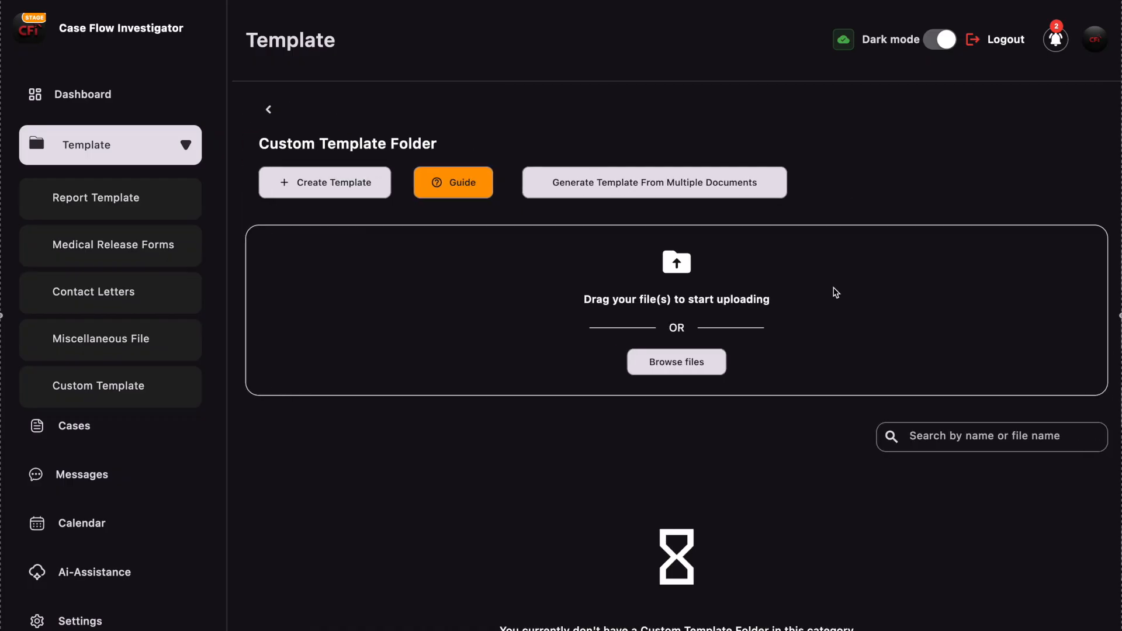
click(270, 111)
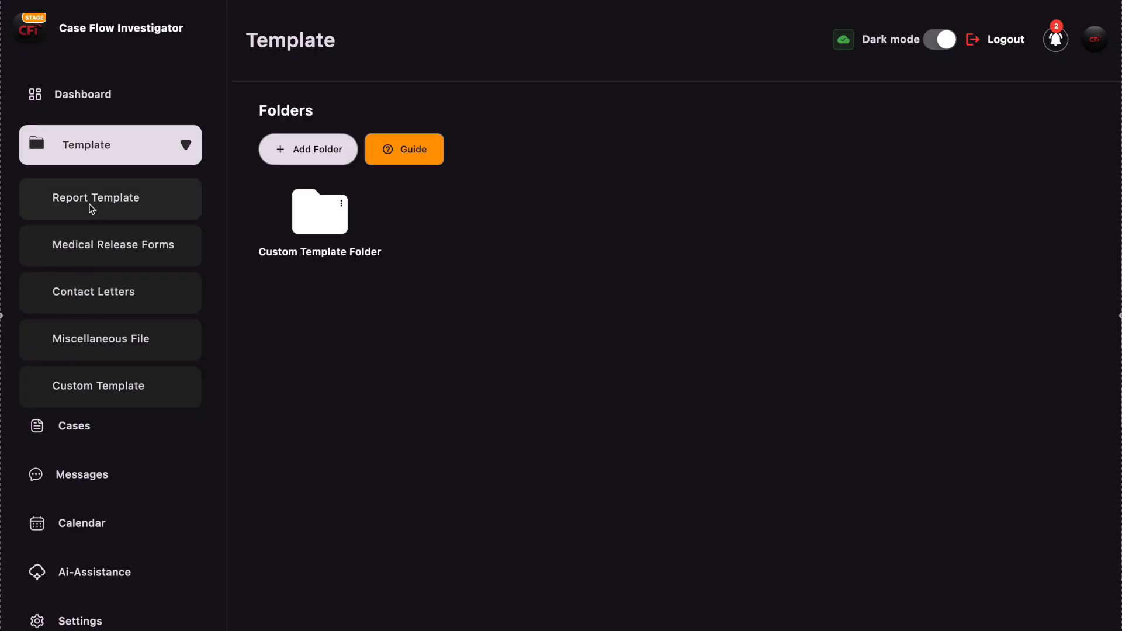
click(121, 198)
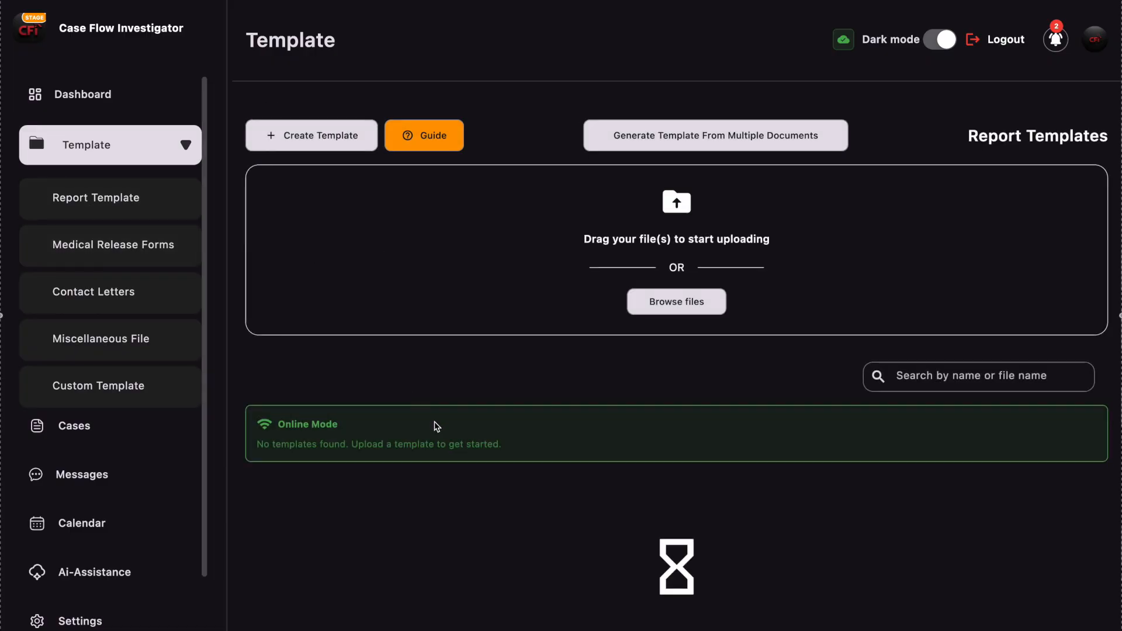
scroll(688, 503, down, 1)
scroll(688, 504, up, 1)
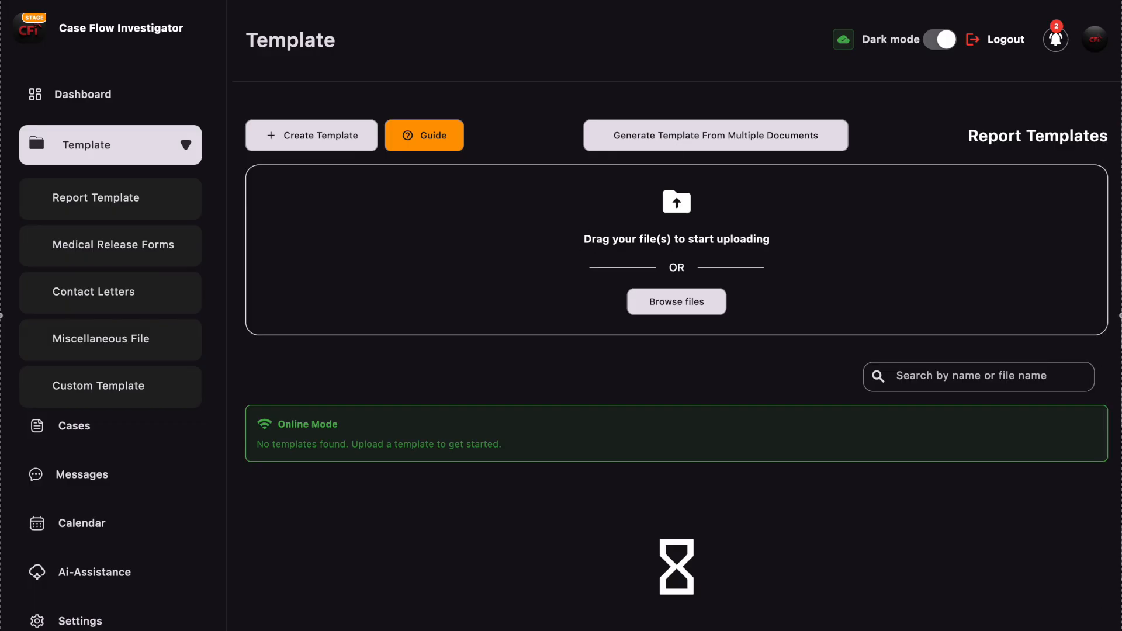
- Bring up the report template document in Word and examine its date, client, address and case detail lines
drag(1121, 68, 715, 2)
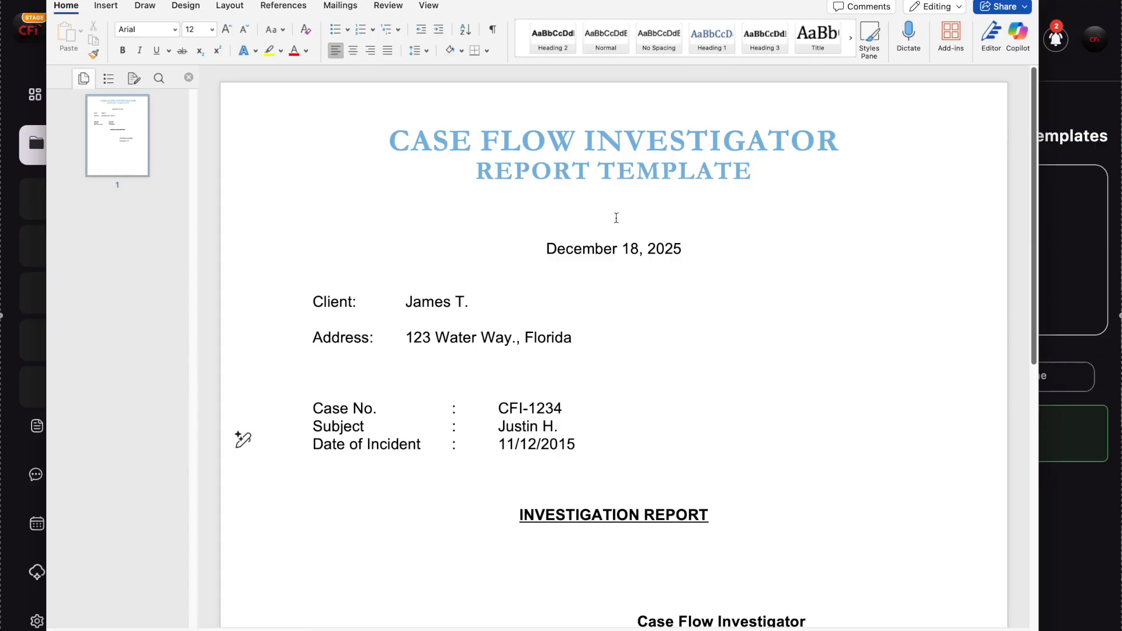
drag(547, 248, 694, 246)
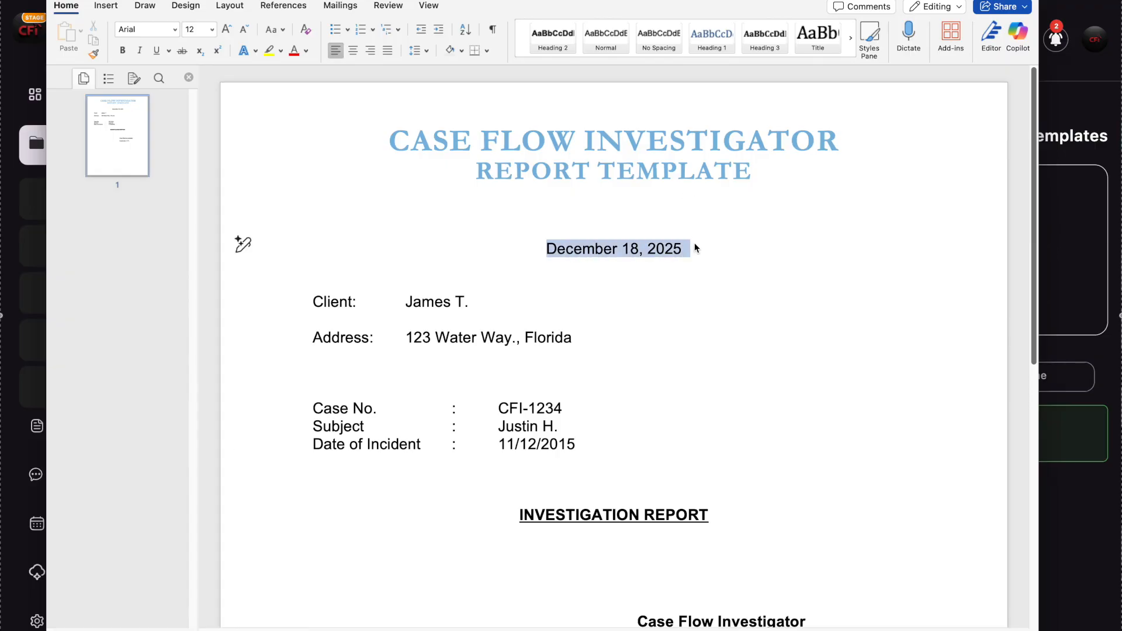
click(314, 263)
click(306, 304)
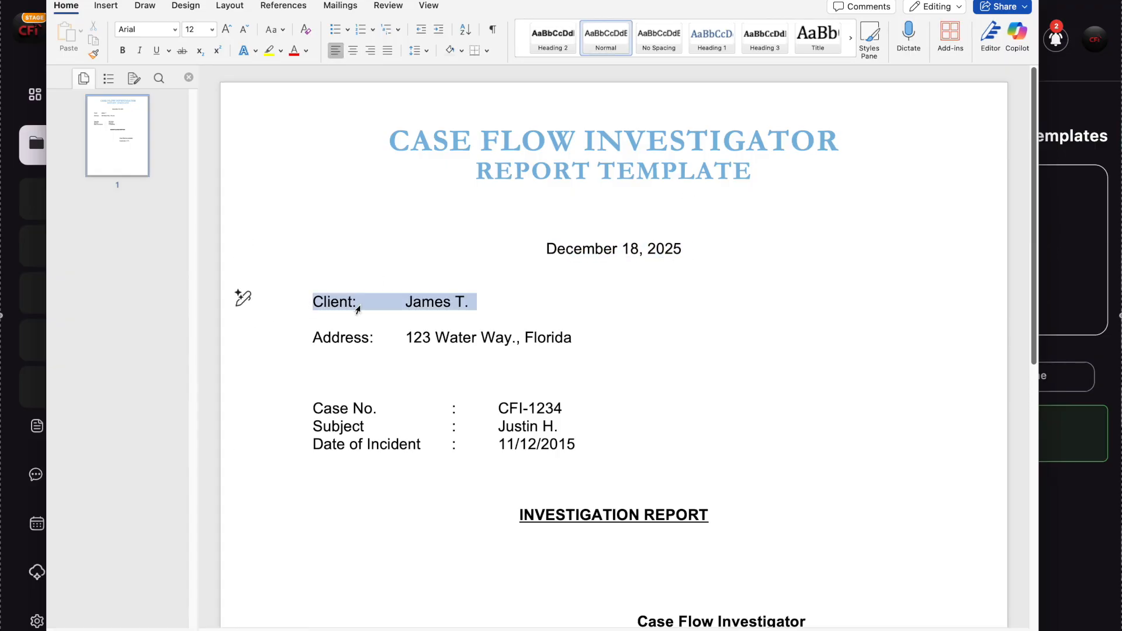
drag(311, 338, 601, 335)
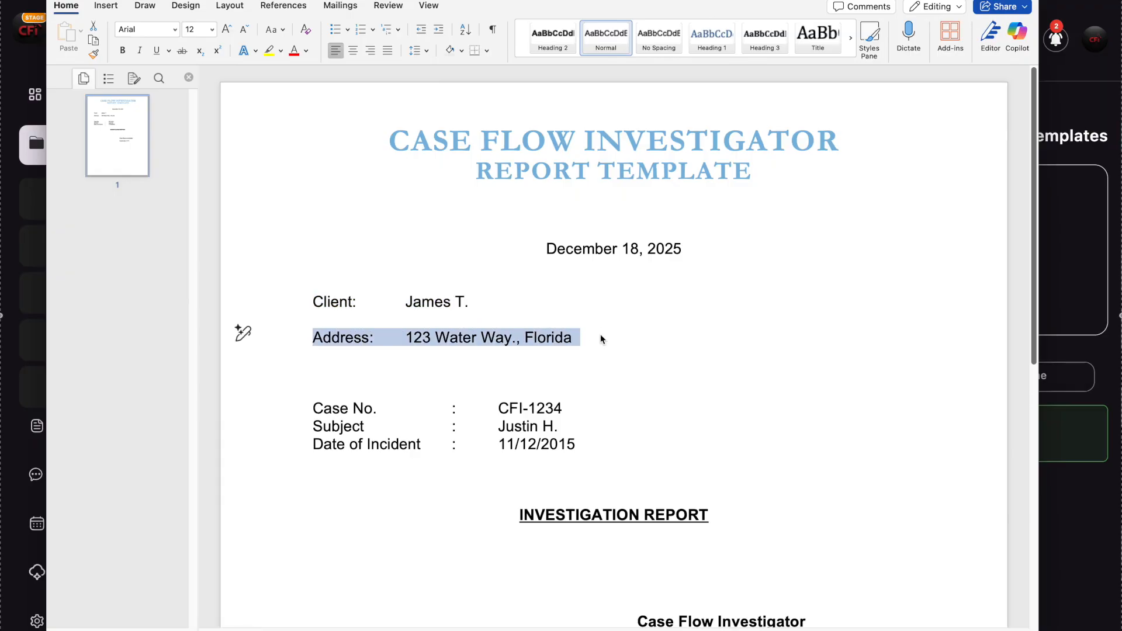
click(585, 447)
drag(585, 447, 320, 410)
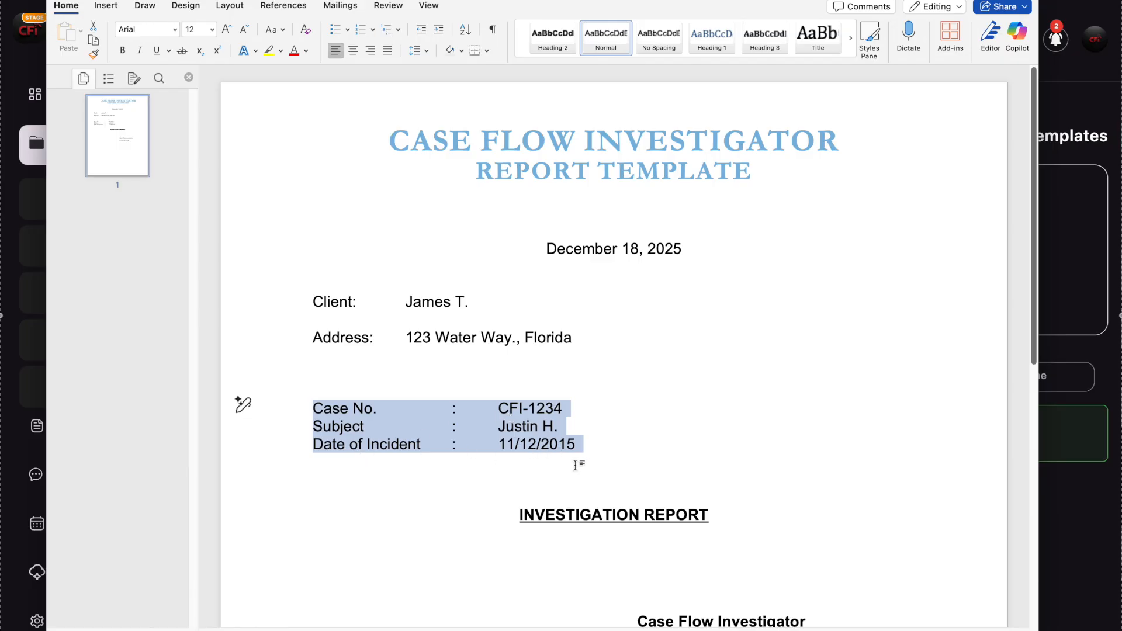
click(673, 455)
scroll(791, 461, down, 5)
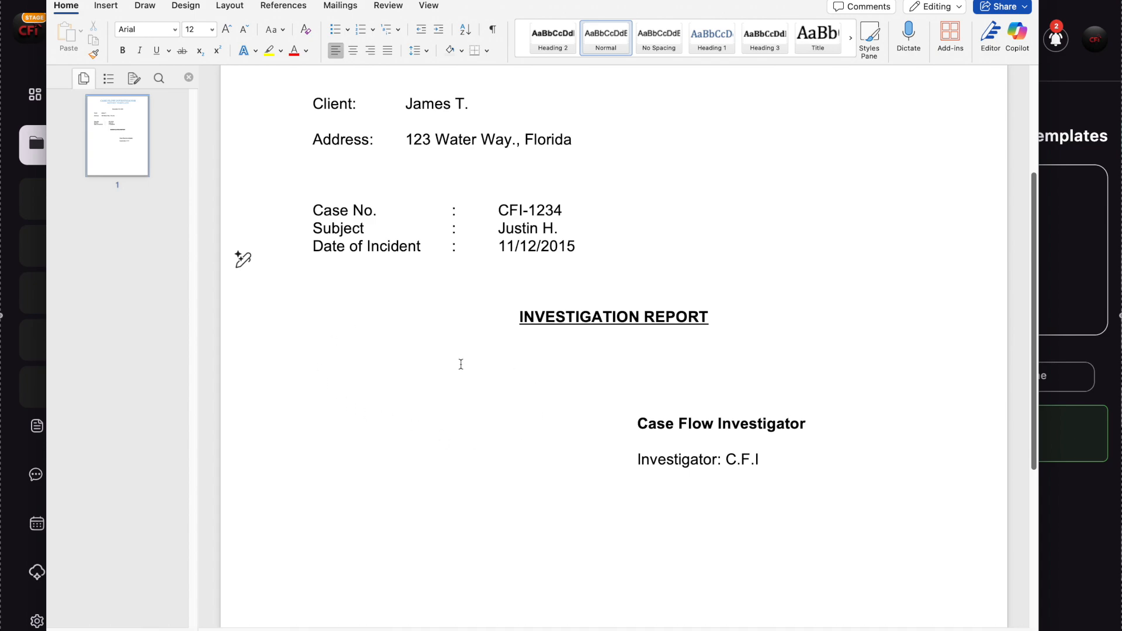
scroll(809, 386, up, 5)
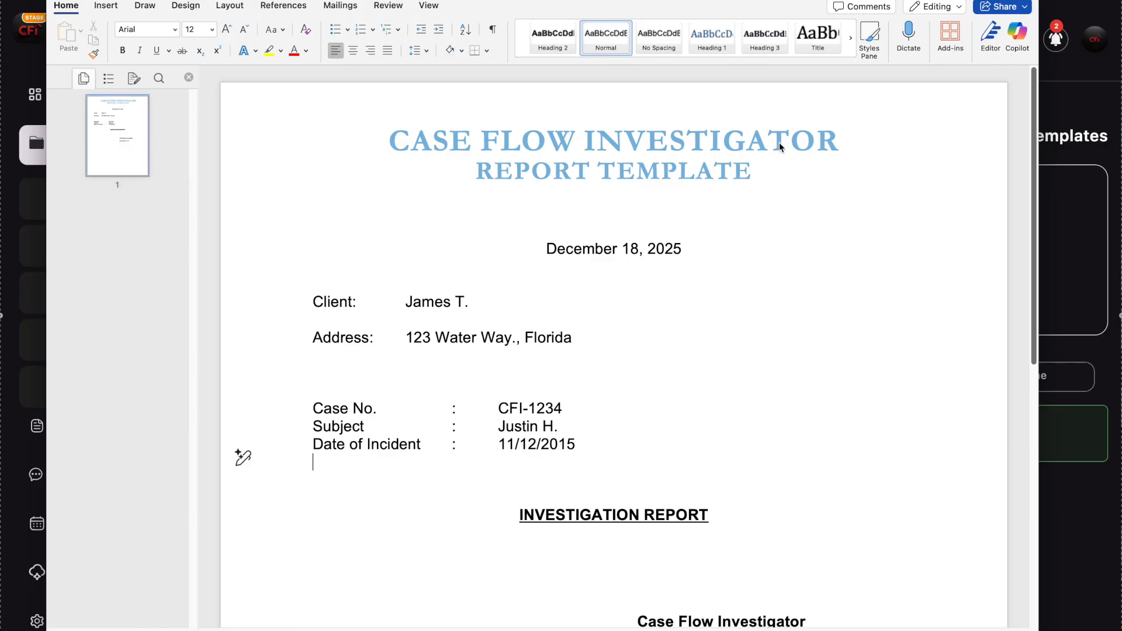
drag(703, 8, 1121, 41)
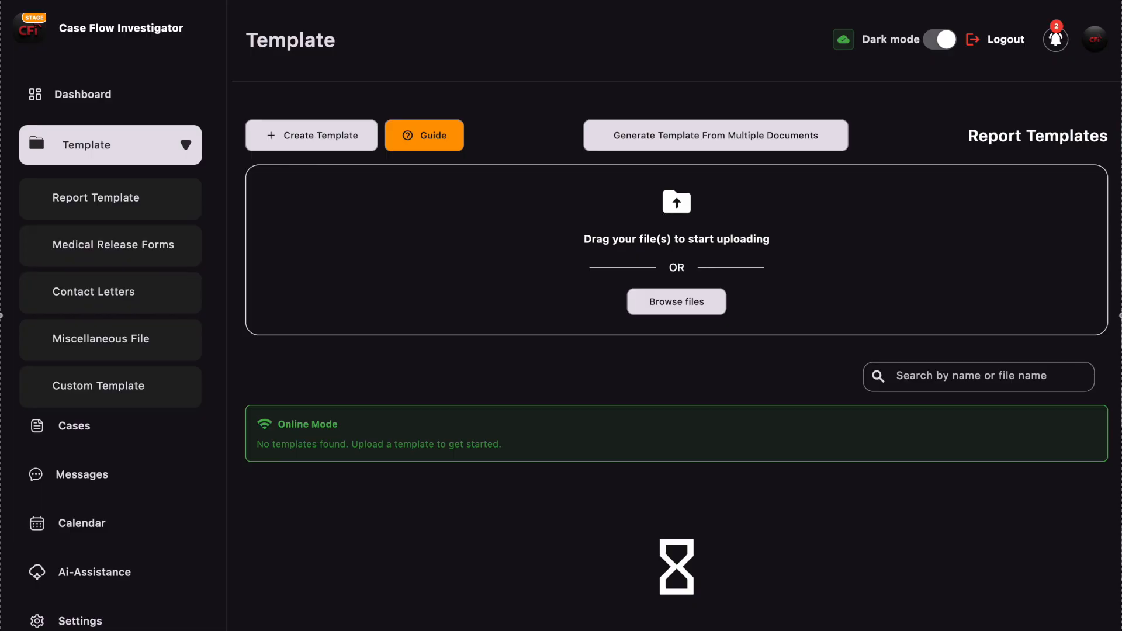
- Return to the Word report template and review the values that change per case: date, client, address and case details
drag(1121, 65, 440, 0)
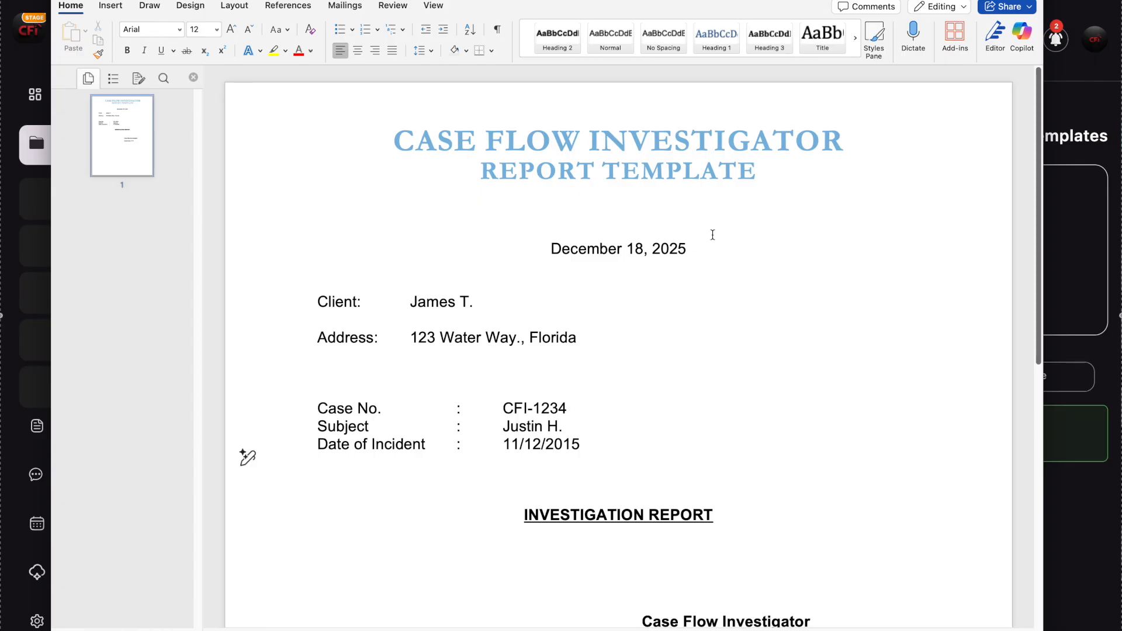
triple_click(617, 246)
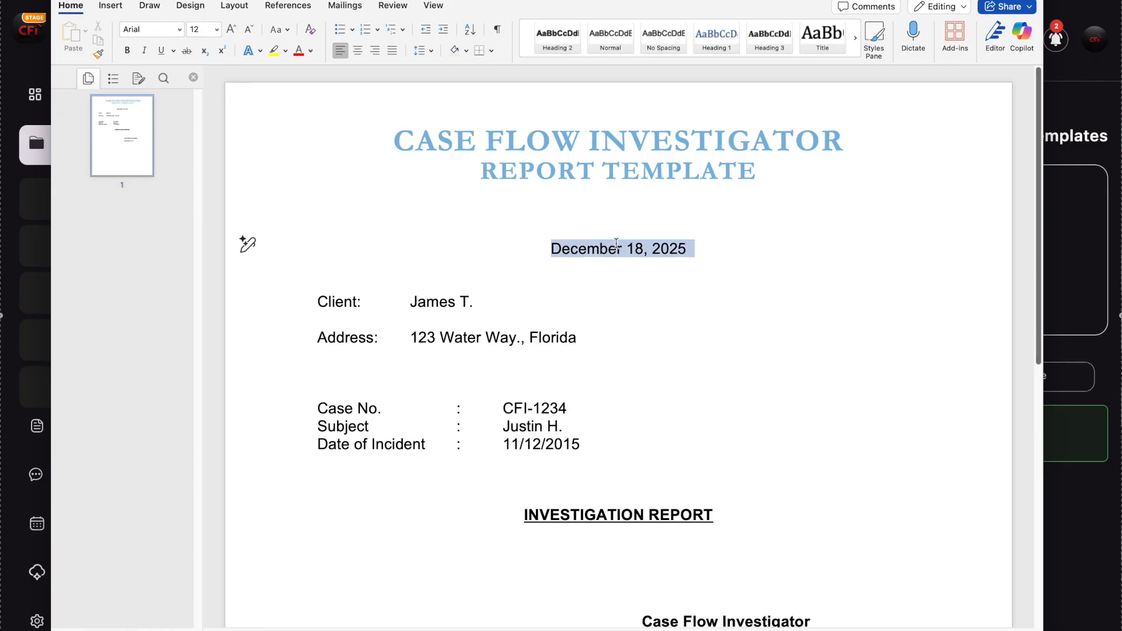
click(609, 279)
drag(476, 302, 410, 302)
click(506, 300)
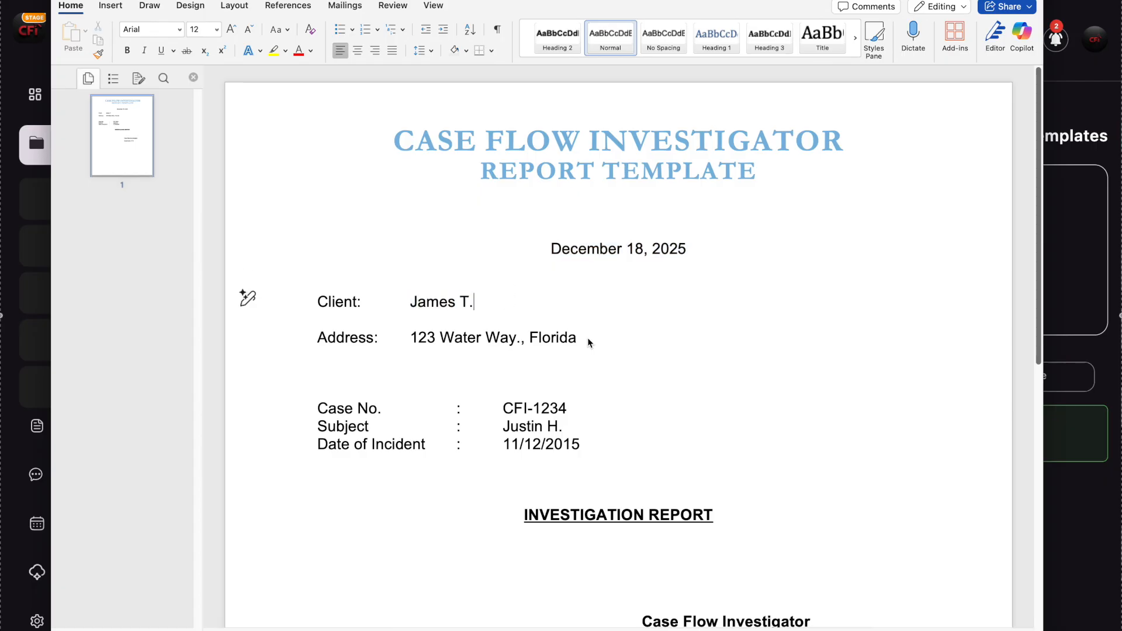
drag(590, 338, 424, 340)
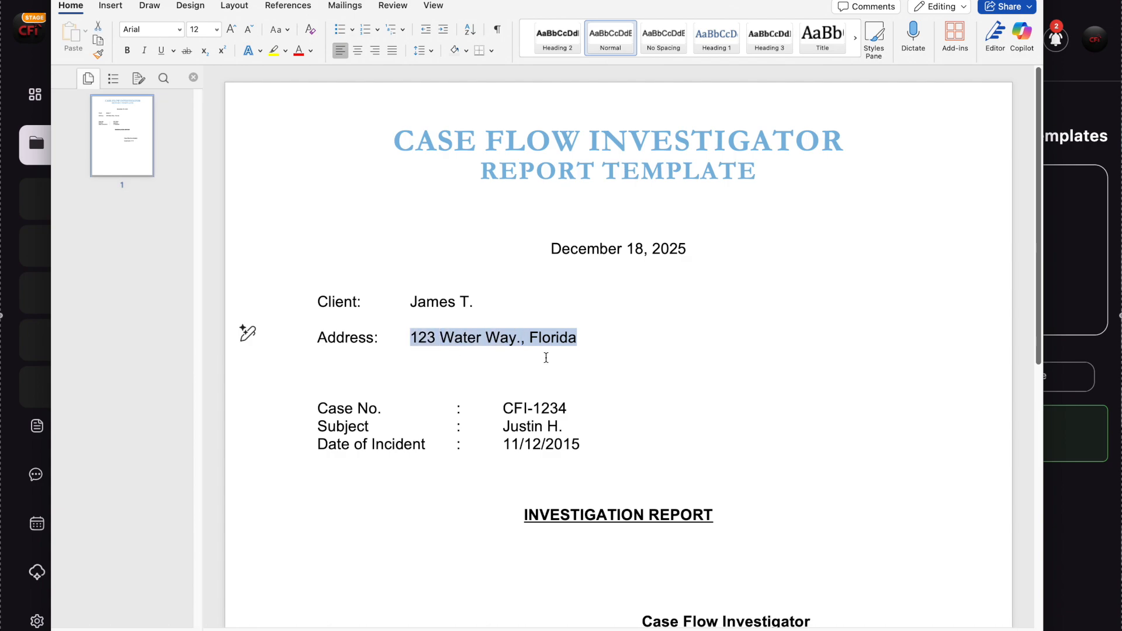
click(546, 358)
drag(588, 451, 482, 392)
click(675, 359)
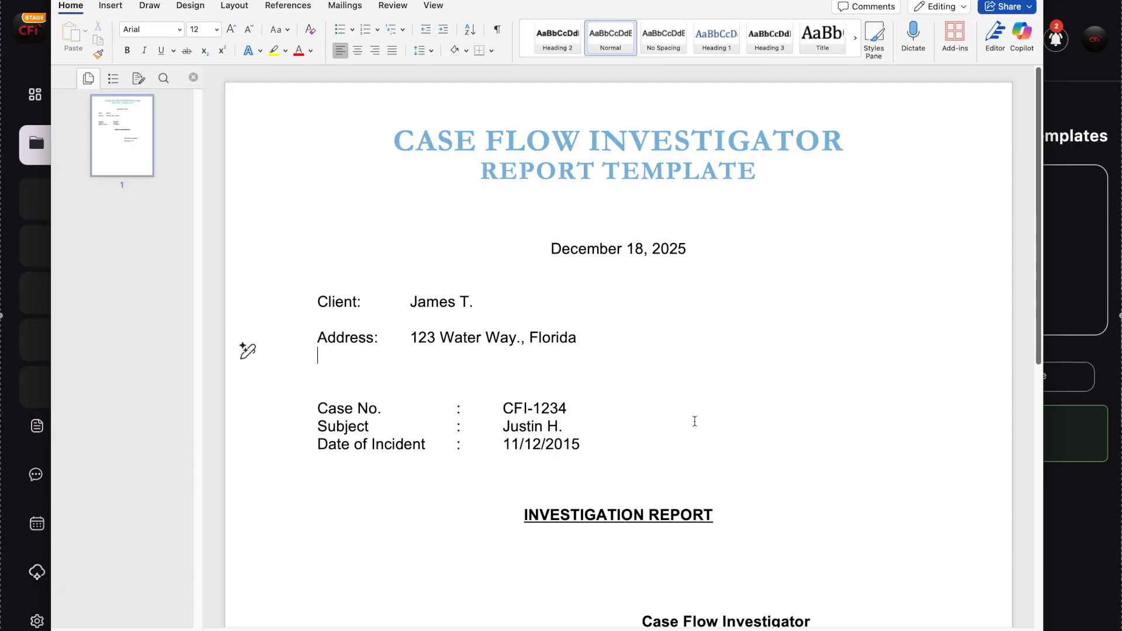
- Enclose the report's header date, the client's name and the address value each in curly braces
click(551, 248)
text({)
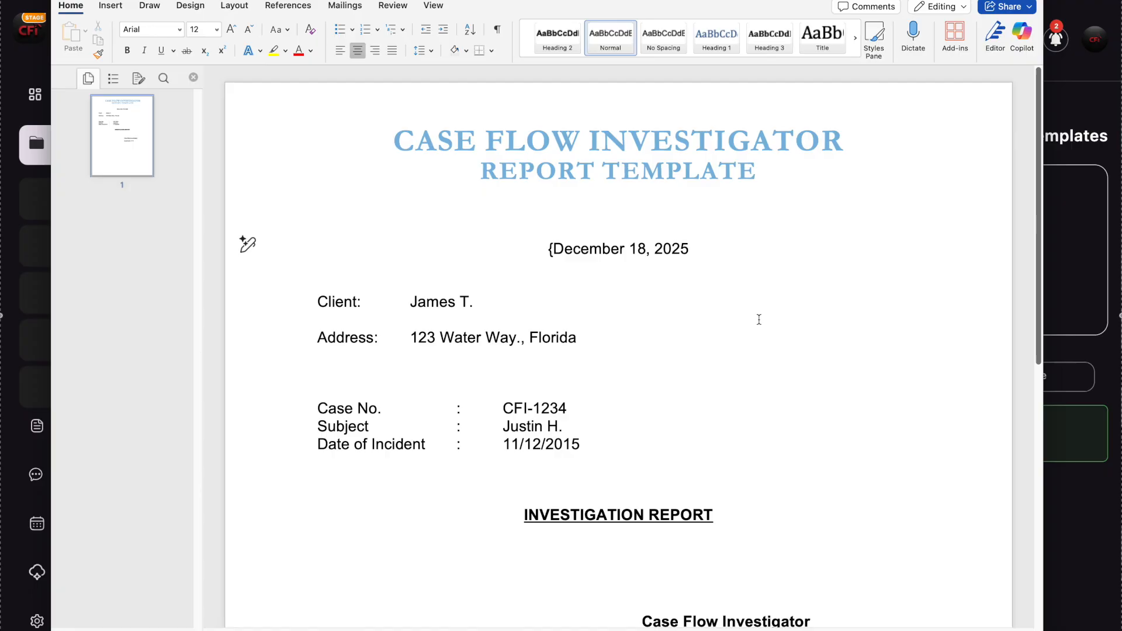
text(})
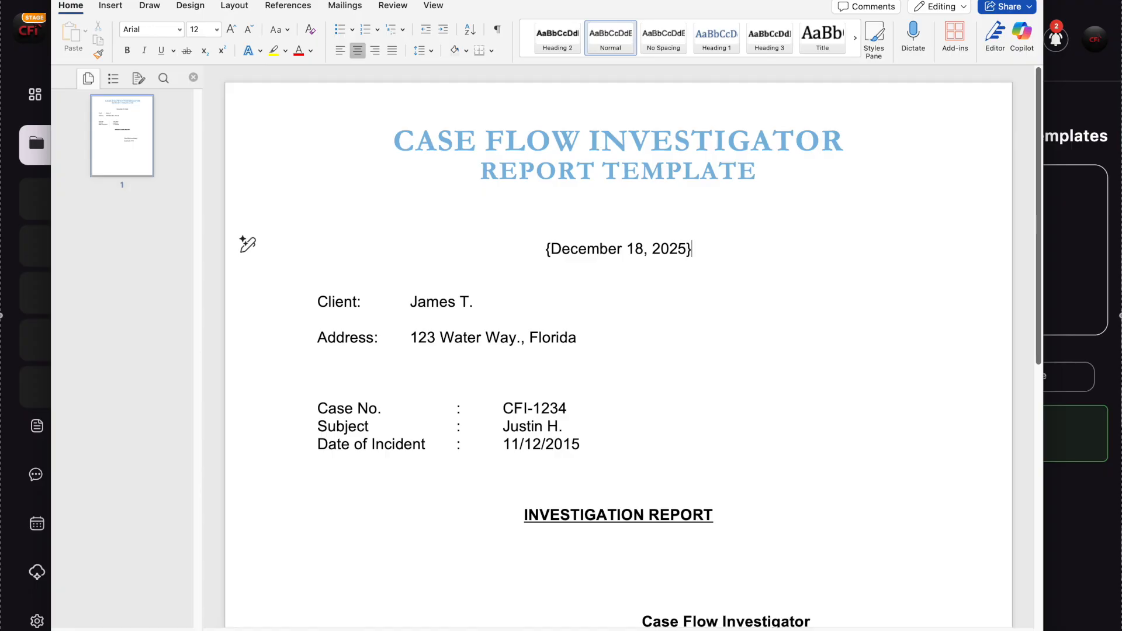
click(410, 301)
text({)
key(End)
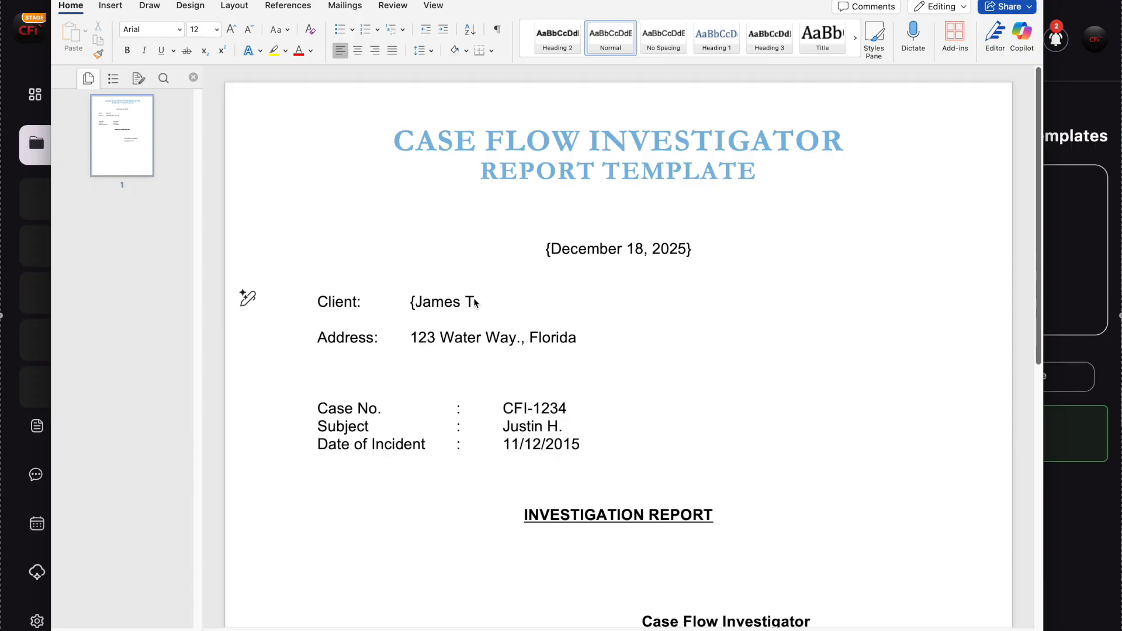
text(})
click(411, 337)
text({)
click(584, 338)
text(})
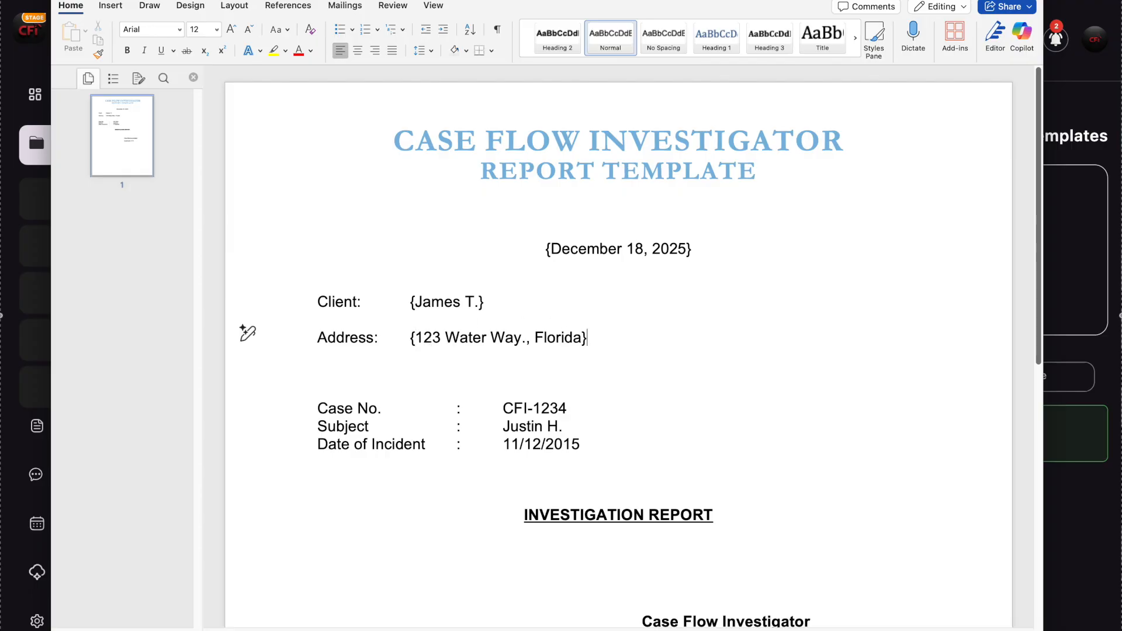
- Enclose the Case No., Subject and Date of Incident values each in curly braces
click(502, 403)
text({)
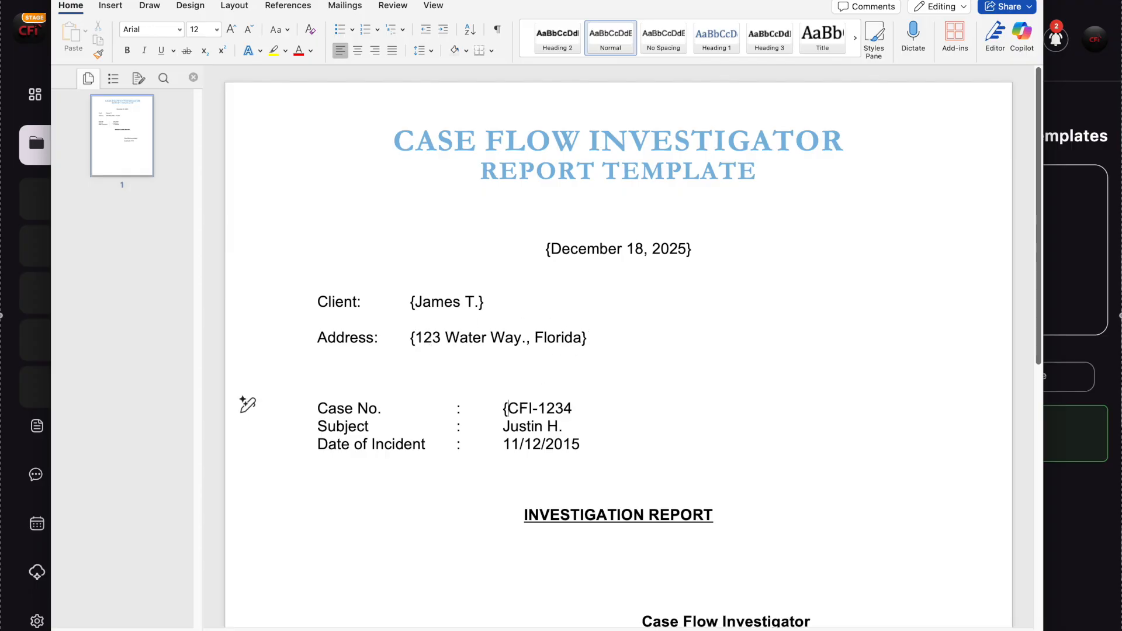
click(501, 426)
text({)
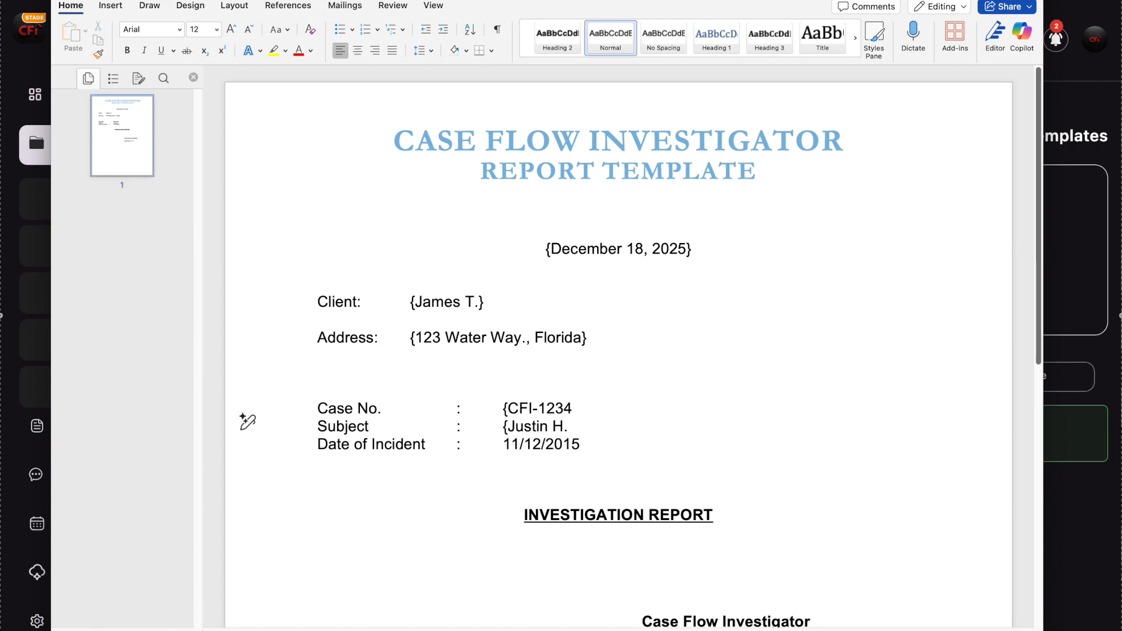
click(503, 445)
text({)
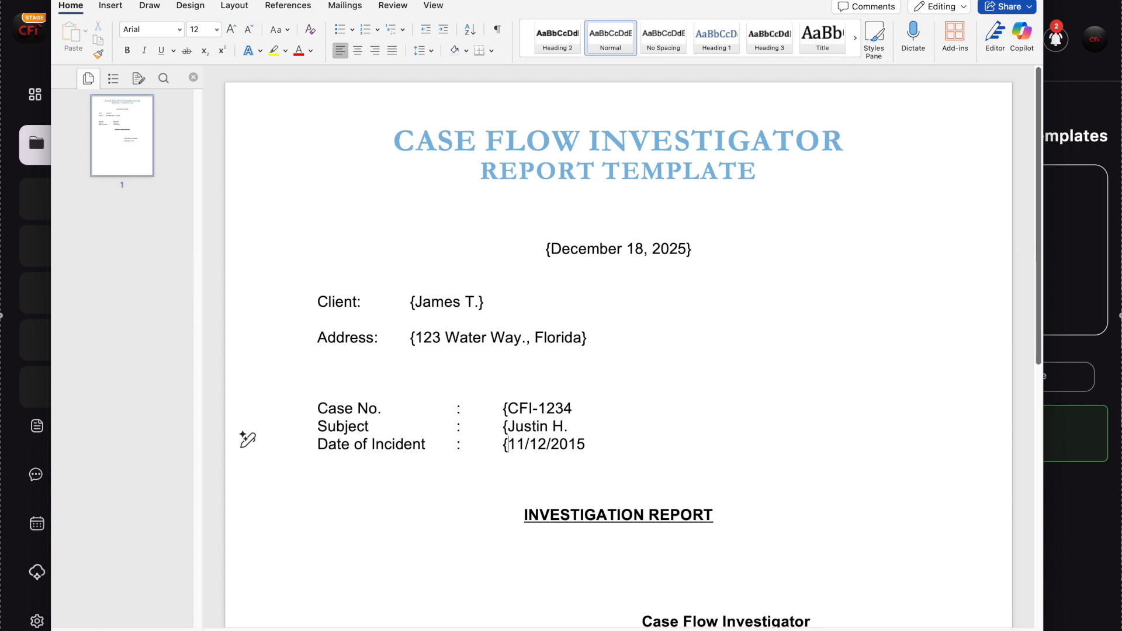
click(572, 432)
click(576, 408)
- Replace the date inside the braces below the report title with the placeholder text "Header Date"
click(686, 252)
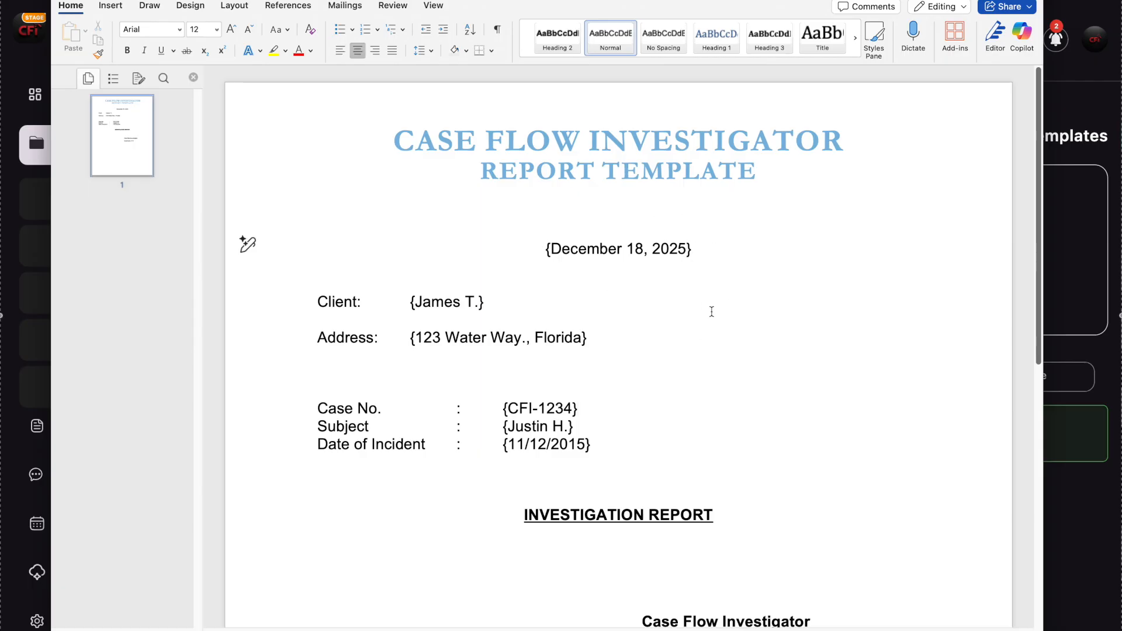
key(BackSpace)
key(BackSpace)
key(BackSpace)
key(BackSpace)
key(BackSpace)
key(BackSpace)
key(BackSpace)
key(BackSpace)
key(BackSpace)
key(BackSpace)
key(BackSpace)
key(BackSpace)
key(BackSpace)
key(BackSpace)
key(BackSpace)
key(BackSpace)
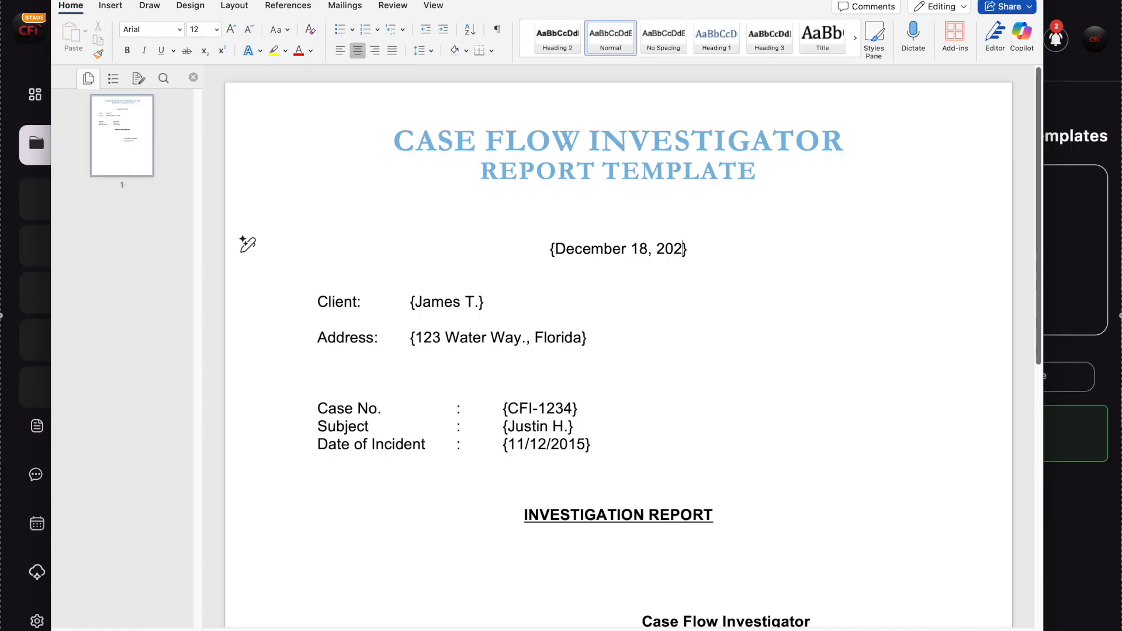
key(BackSpace)
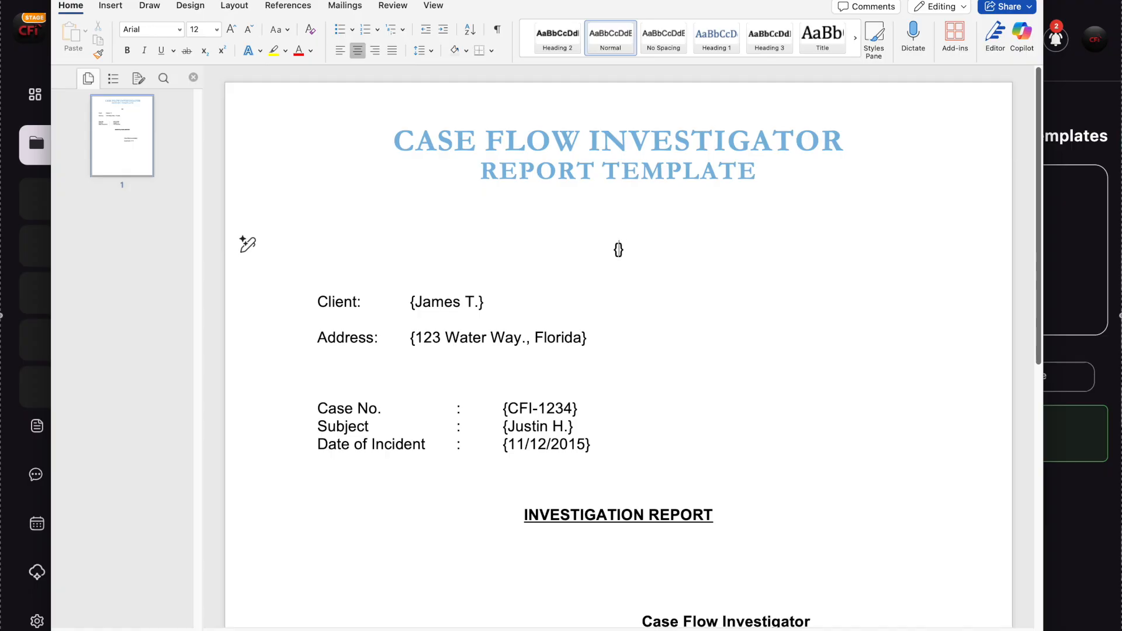
text(Header Date)
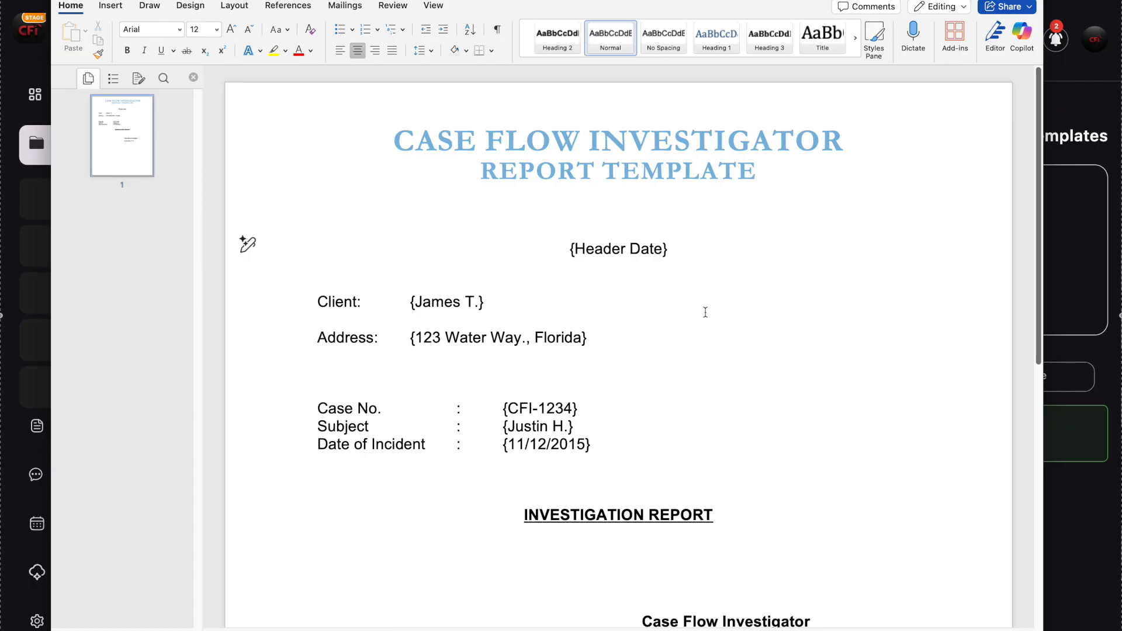
- Replace the client's name inside the braces on the Client line with the placeholder text "Client Name"
click(483, 303)
key(BackSpace)
key(BackSpace)
key(BackSpace)
key(BackSpace)
key(BackSpace)
key(BackSpace)
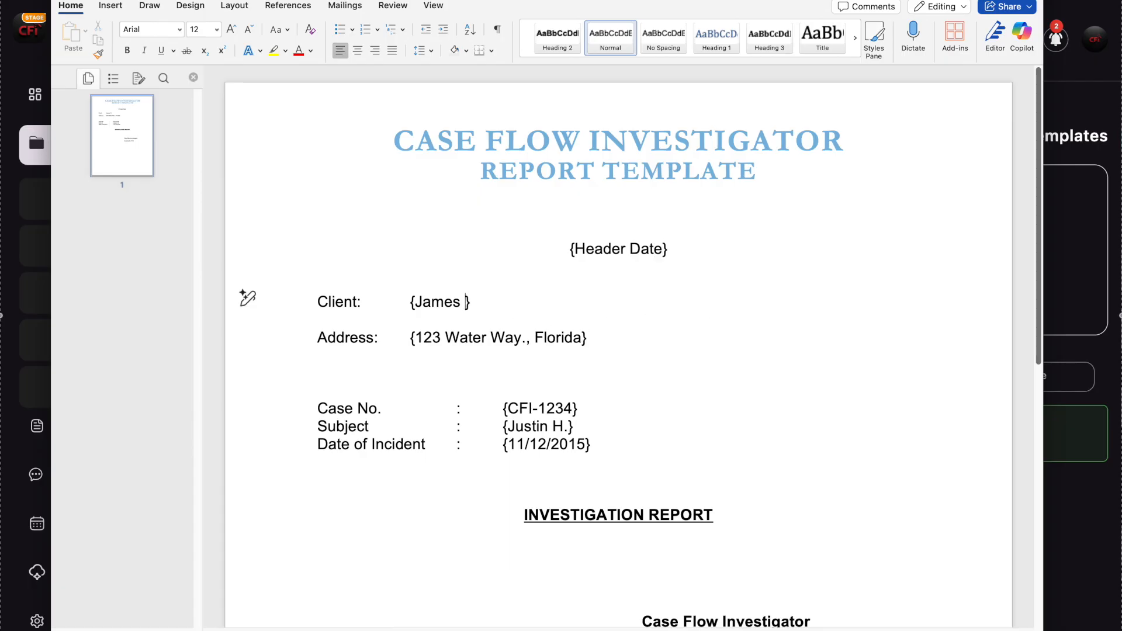
key(BackSpace)
key(BackSpace)
text(Client Name)
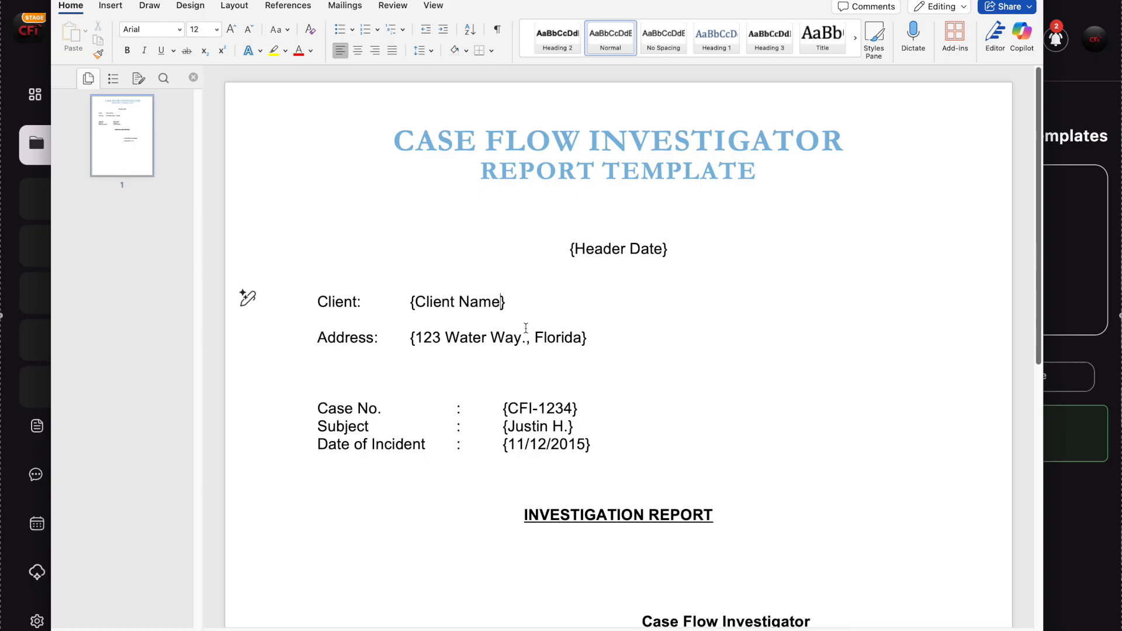
- Replace the address inside the braces on the Address line with the placeholder text "Client Address"
click(581, 345)
key(BackSpace)
key(BackSpace)
key(BackSpace)
key(BackSpace)
key(BackSpace)
key(BackSpace)
key(BackSpace)
key(BackSpace)
key(BackSpace)
key(BackSpace)
key(BackSpace)
key(BackSpace)
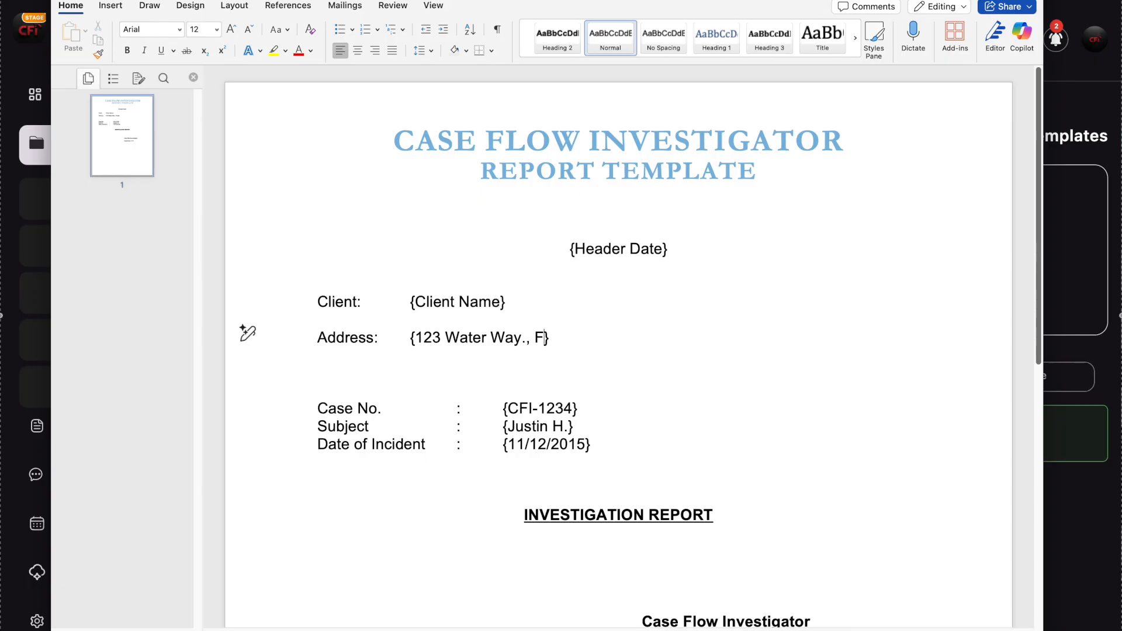
key(BackSpace)
key(BackSpace)
key(BackSpace)
key(BackSpace)
key(BackSpace)
key(BackSpace)
key(BackSpace)
key(BackSpace)
key(BackSpace)
key(BackSpace)
key(BackSpace)
text(Client Address)
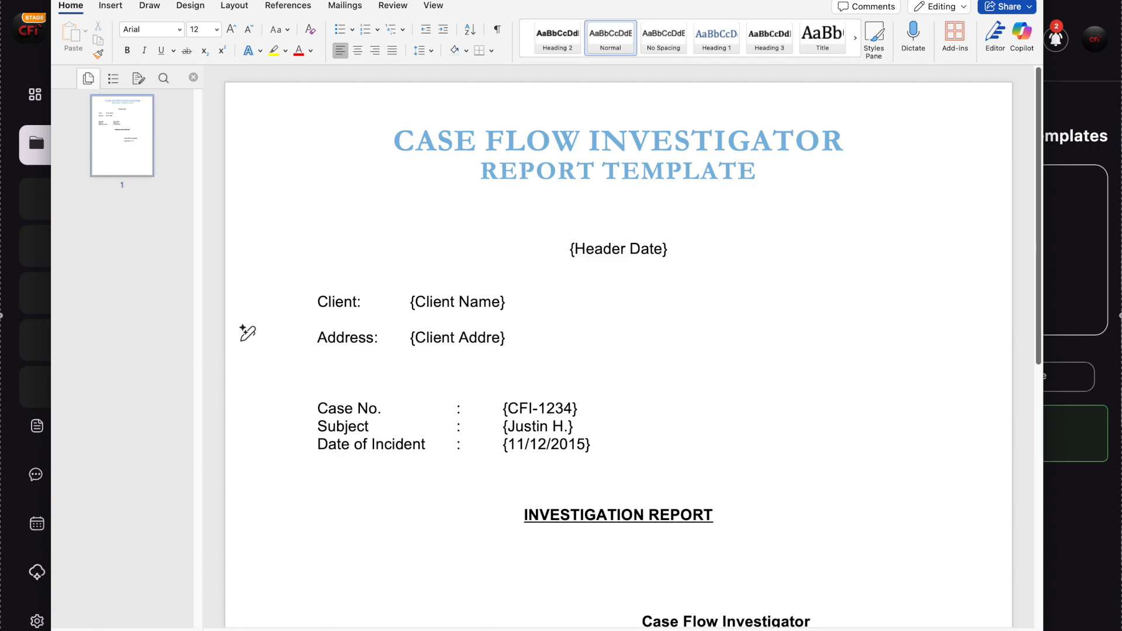
- Replace the case number inside the braces on the Case No. line with the placeholder text "Case #"
click(574, 416)
key(BackSpace)
key(BackSpace)
key(BackSpace)
key(BackSpace)
key(BackSpace)
key(BackSpace)
key(BackSpace)
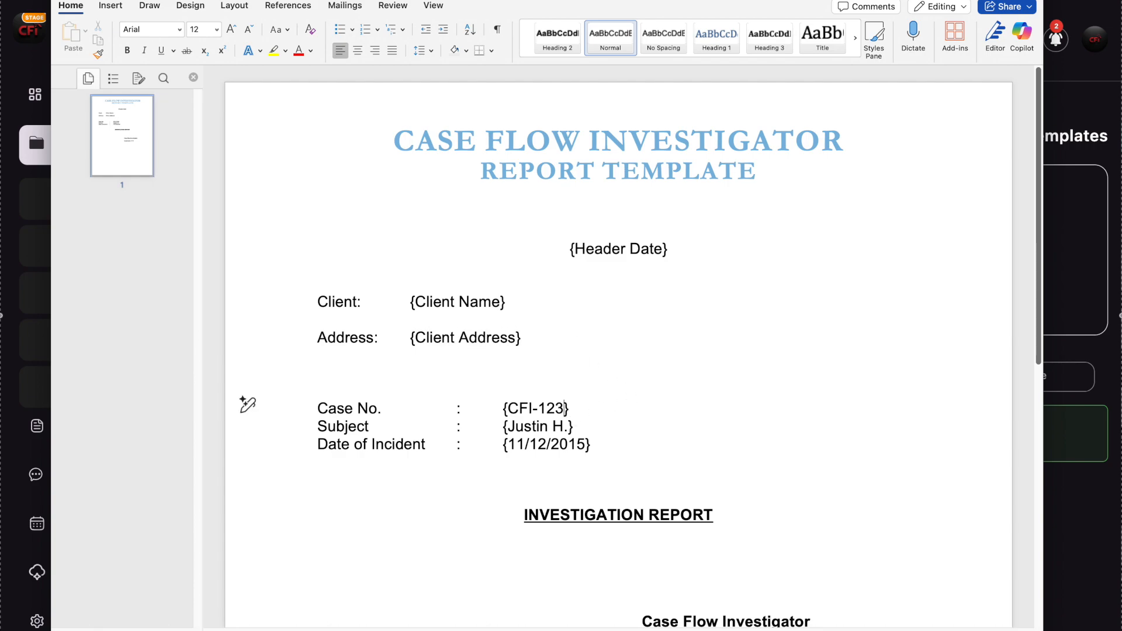
text(ase #)
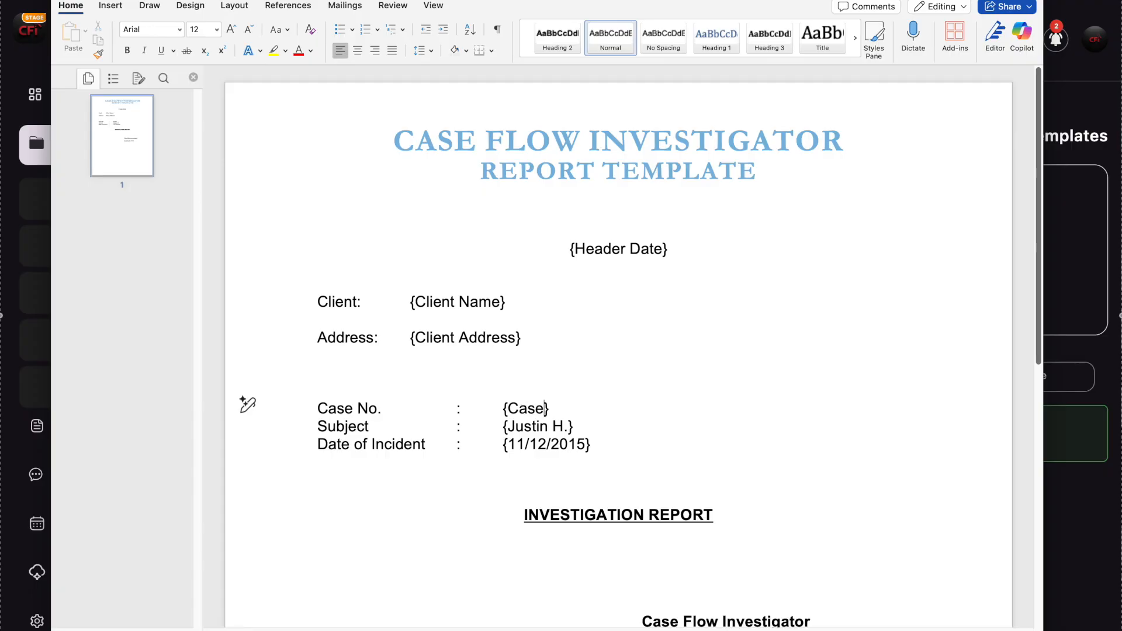
- Replace the name inside the braces on the Subject line with the placeholder text "Subject Name"
click(565, 426)
key(BackSpace)
key(BackSpace)
key(BackSpace)
key(BackSpace)
key(BackSpace)
key(BackSpace)
key(BackSpace)
key(BackSpace)
key(BackSpace)
text(Subject Name)
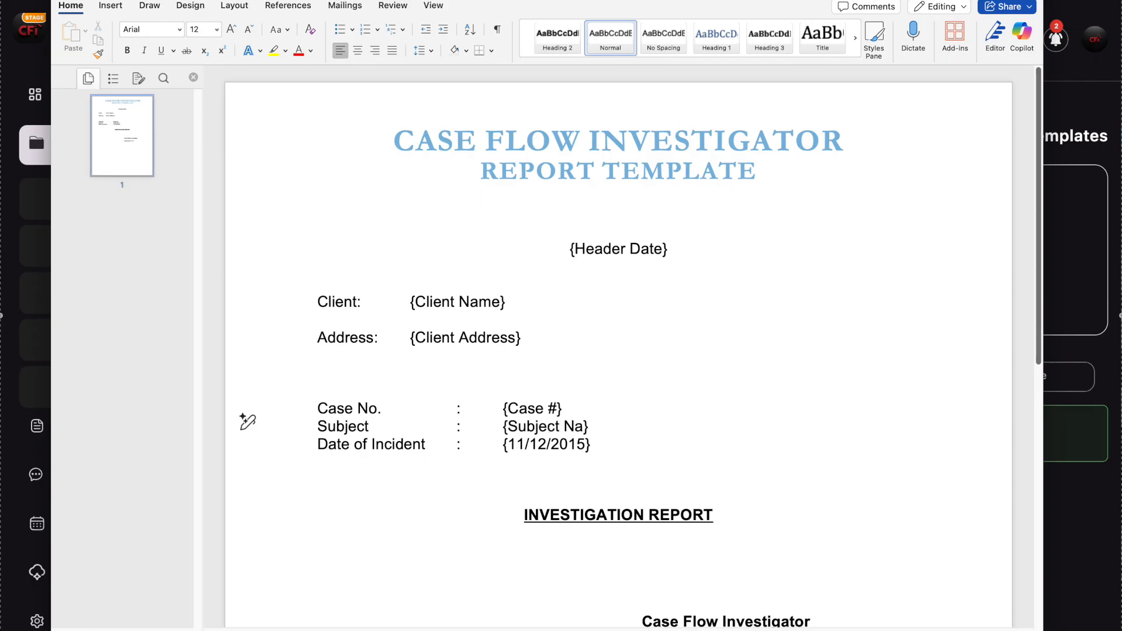
- Replace the date inside the braces on the Date of Incident line with the placeholder text "Date of Incident"
click(588, 446)
key(BackSpace)
key(BackSpace)
key(BackSpace)
key(BackSpace)
key(BackSpace)
key(BackSpace)
key(BackSpace)
key(BackSpace)
key(BackSpace)
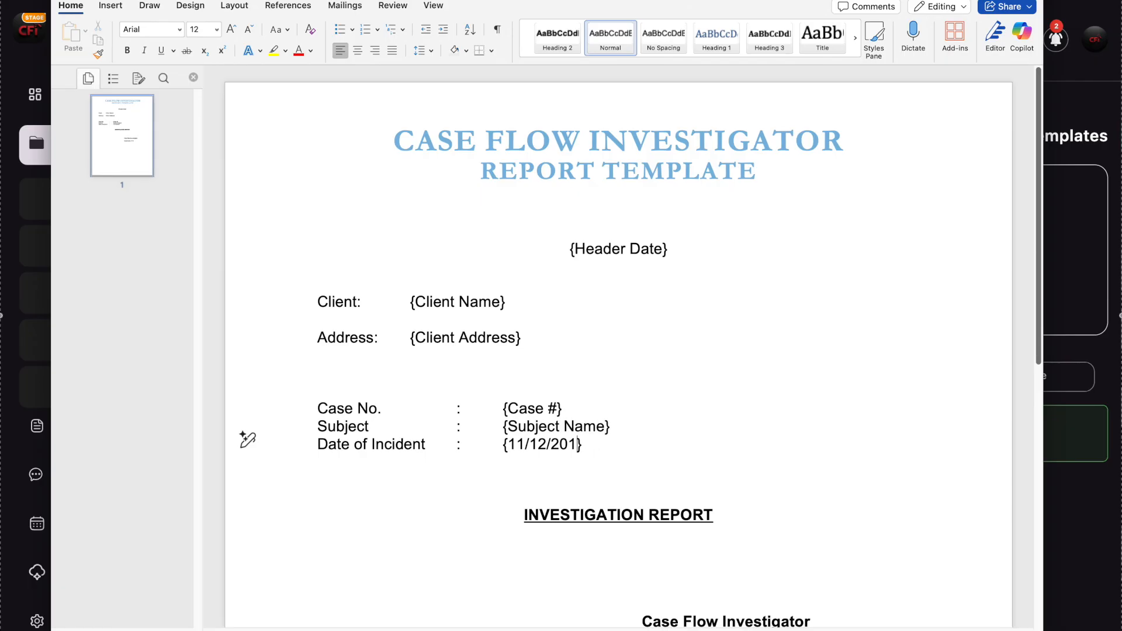
key(BackSpace)
text(Date of )
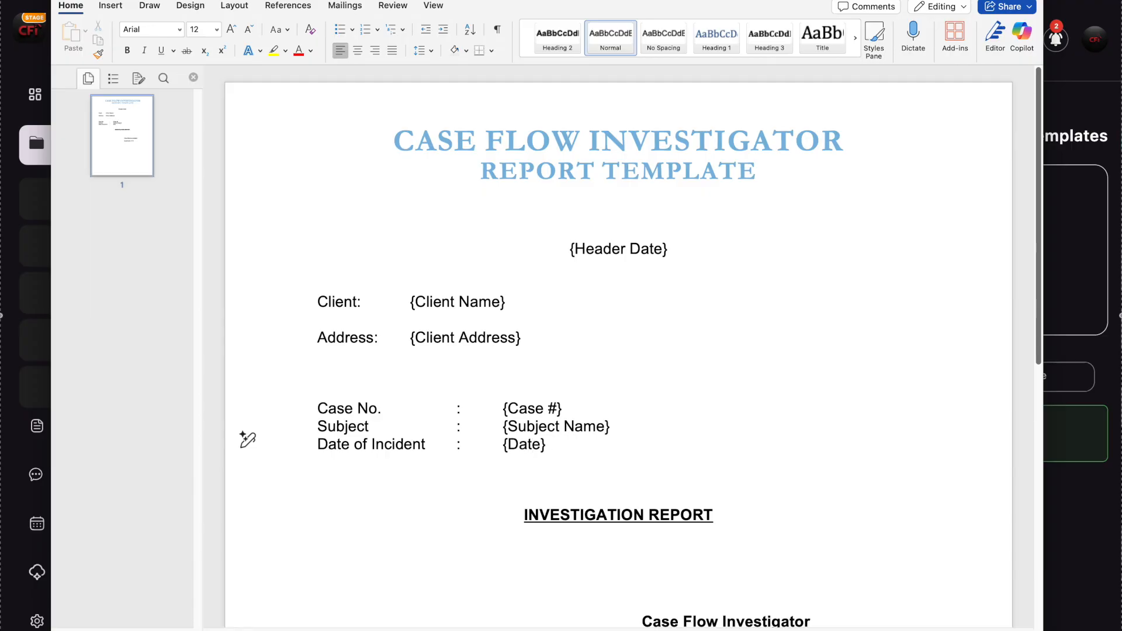
text(Incident)
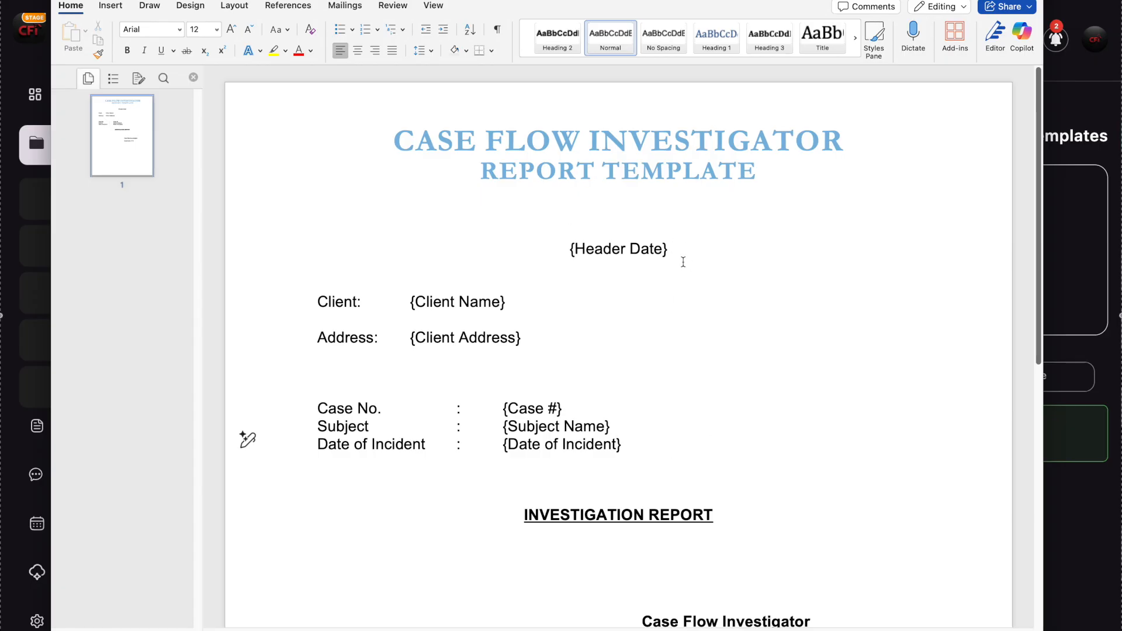
drag(679, 249, 561, 253)
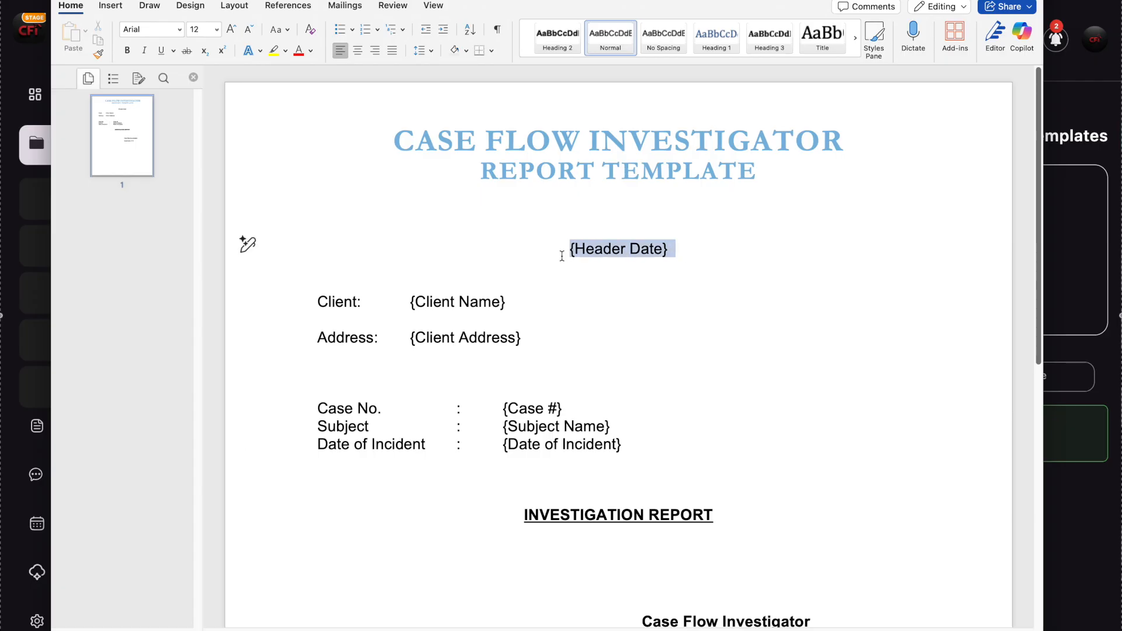
click(614, 307)
drag(506, 301, 409, 302)
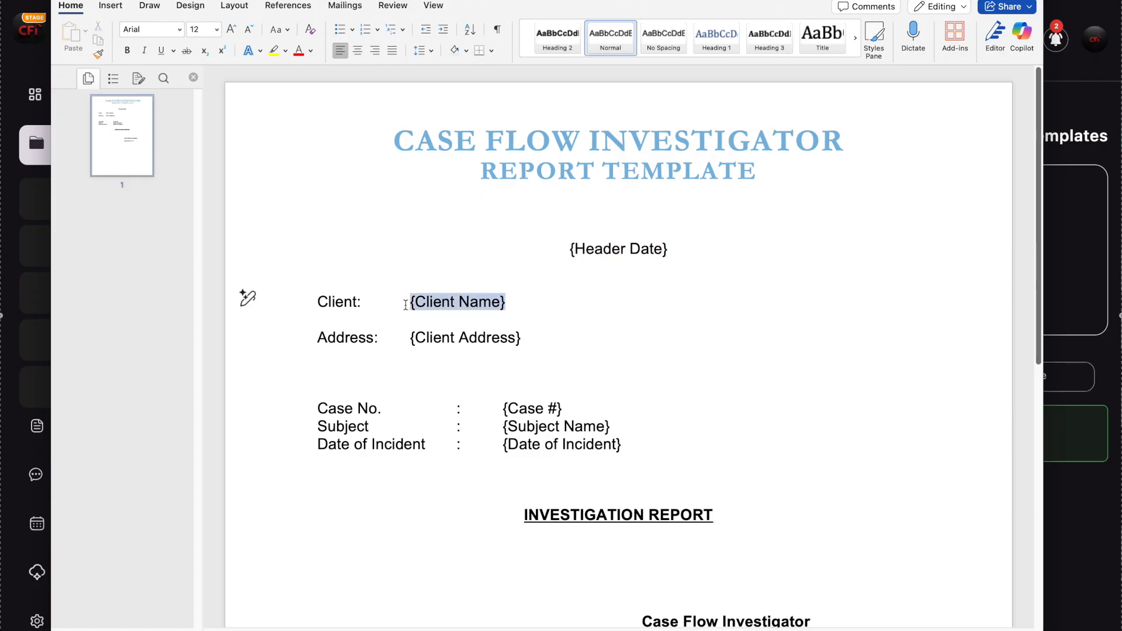
click(612, 303)
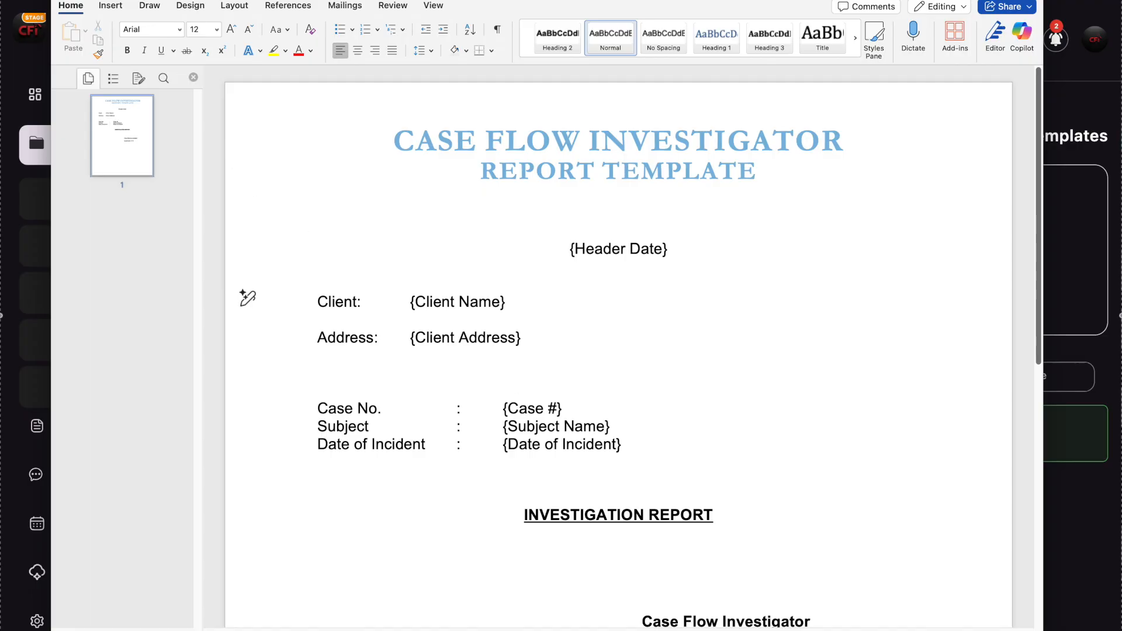
- Switch to Case Flow Investigator and upload the Report Template document from the Desktop to Report Templates
key(super+Tab)
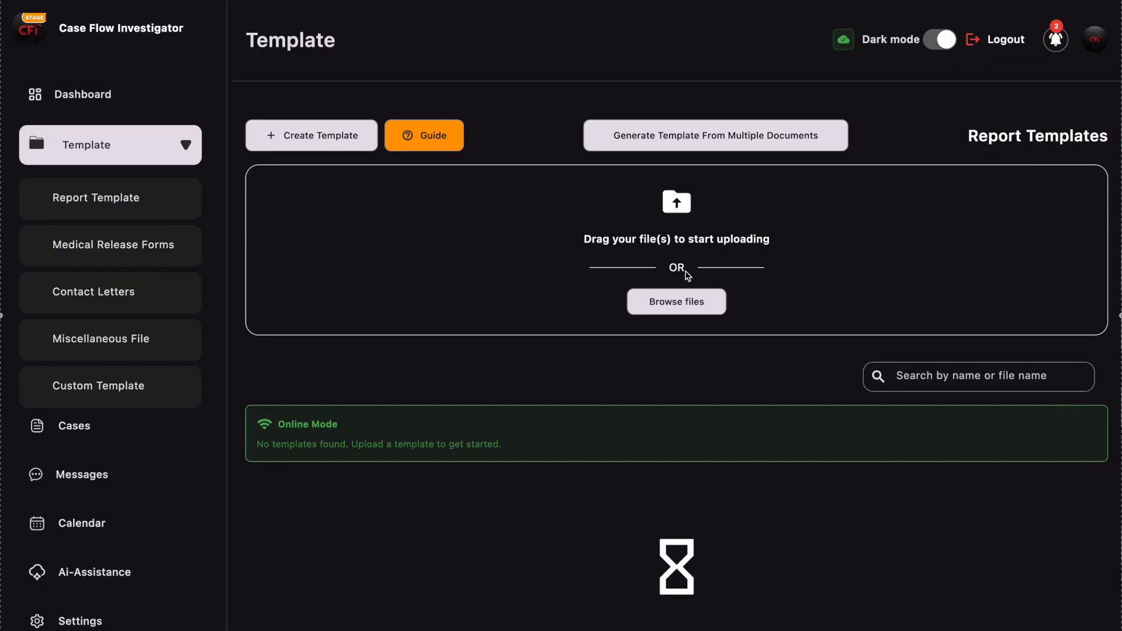
click(685, 303)
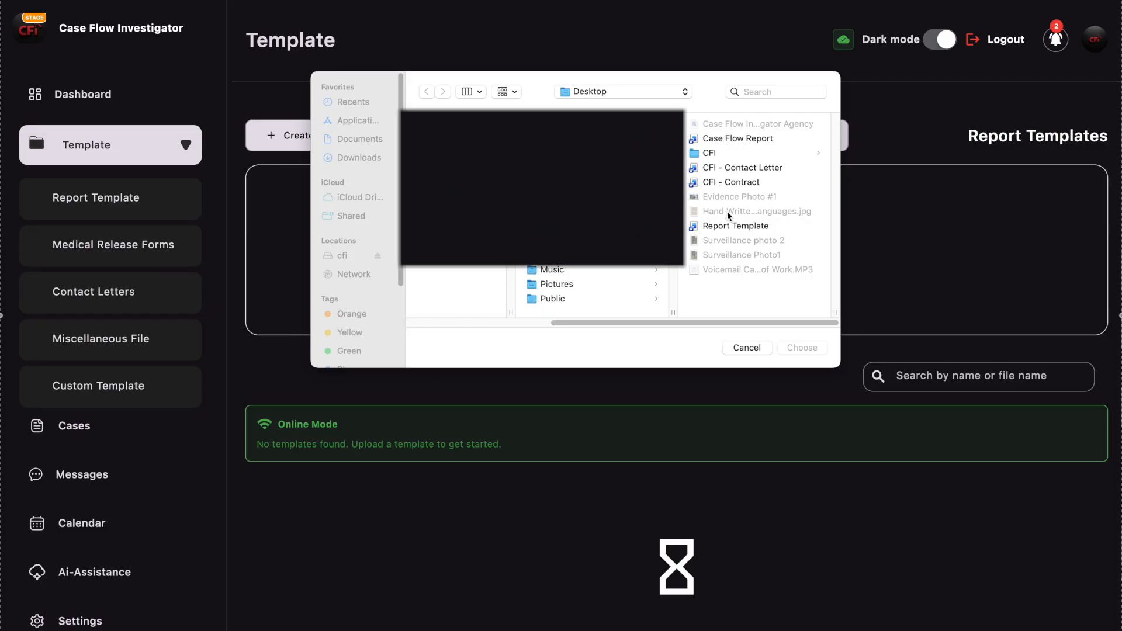
click(746, 227)
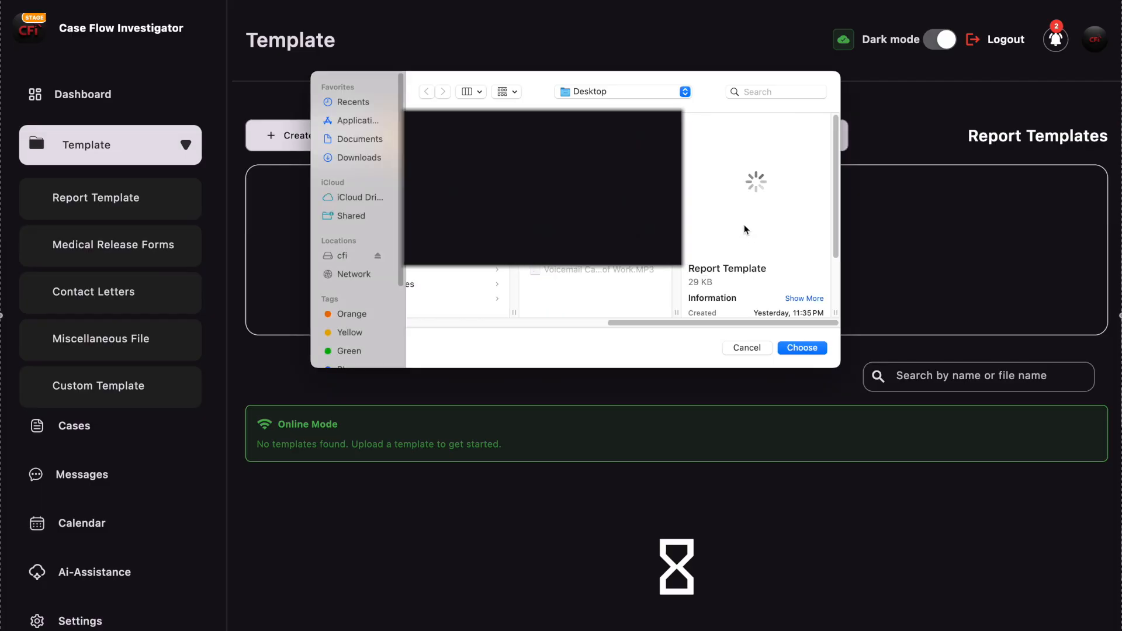
click(804, 346)
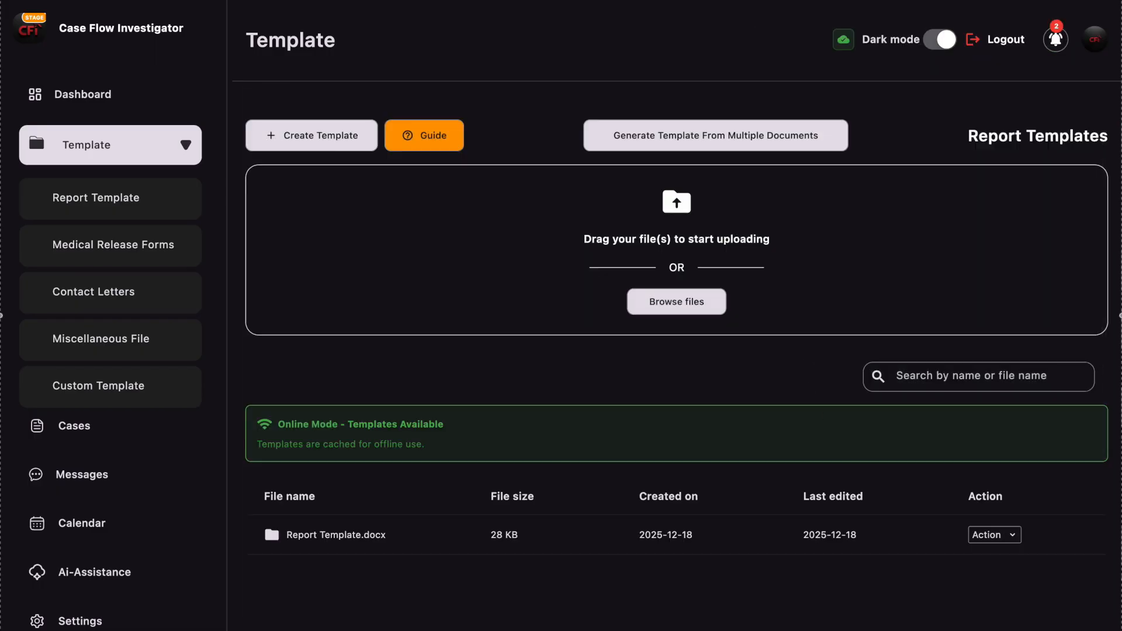
- Switch to Word to show the CFI - Contact Letter and CFI - Contract documents, and close both
drag(1121, 155, 463, 21)
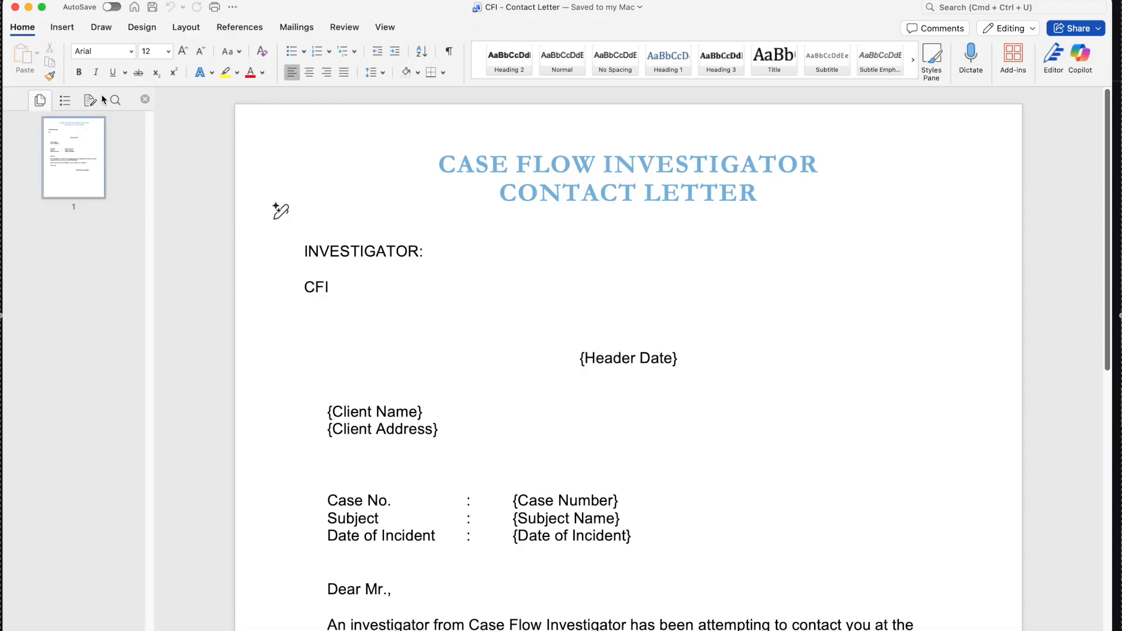
click(16, 7)
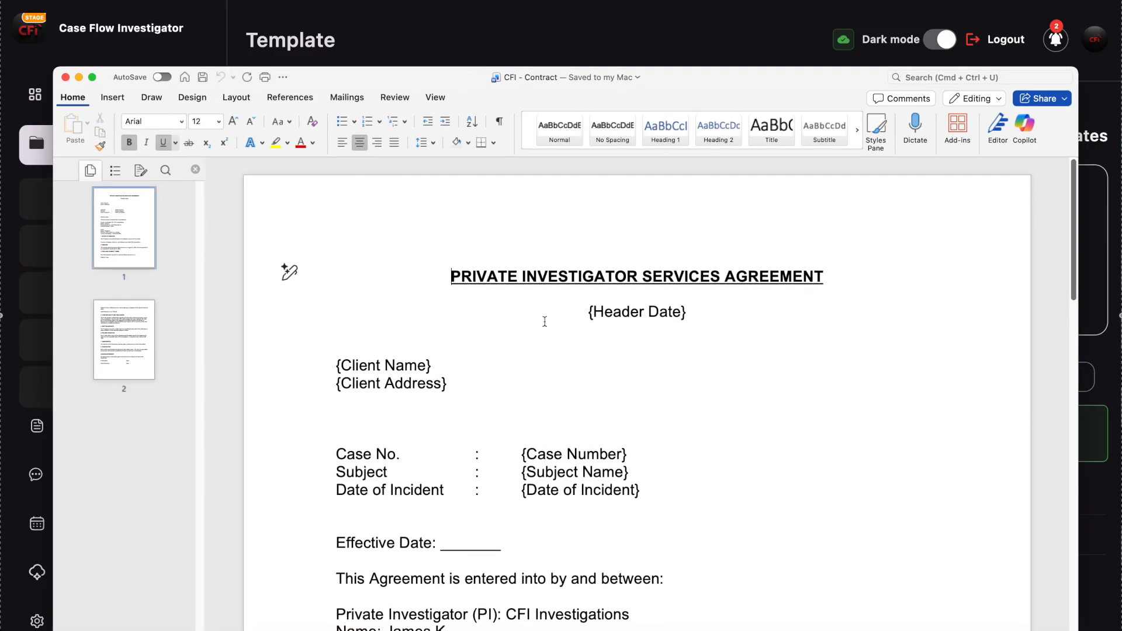
click(66, 78)
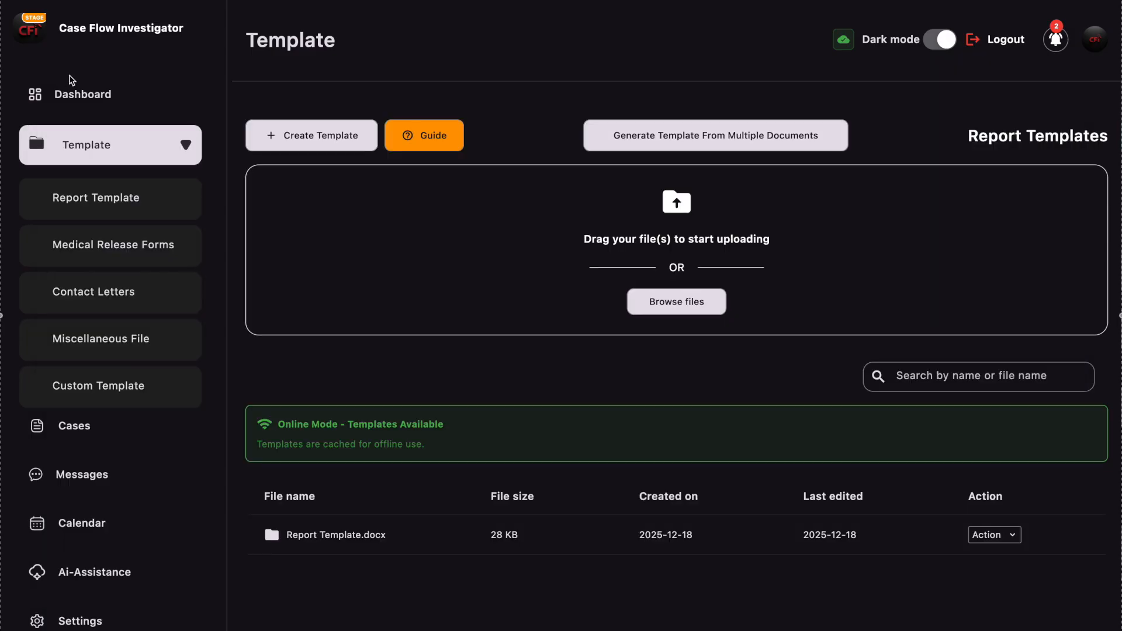
- Upload the CFI - Contact Letter document from the Desktop to Report Templates in Case Flow Investigator
click(676, 302)
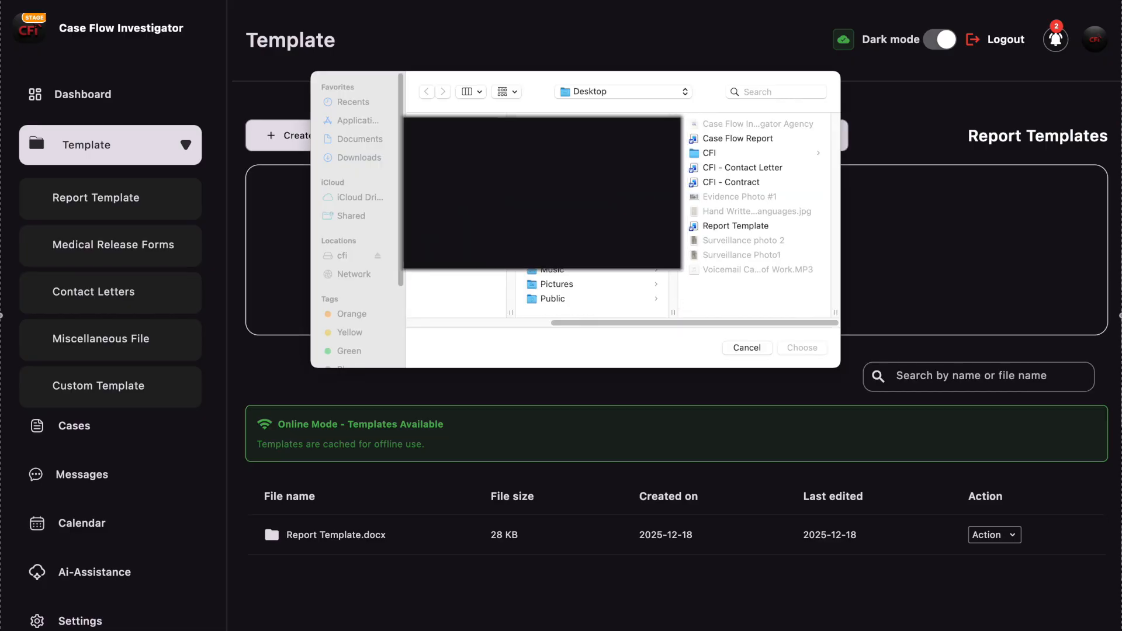
click(736, 168)
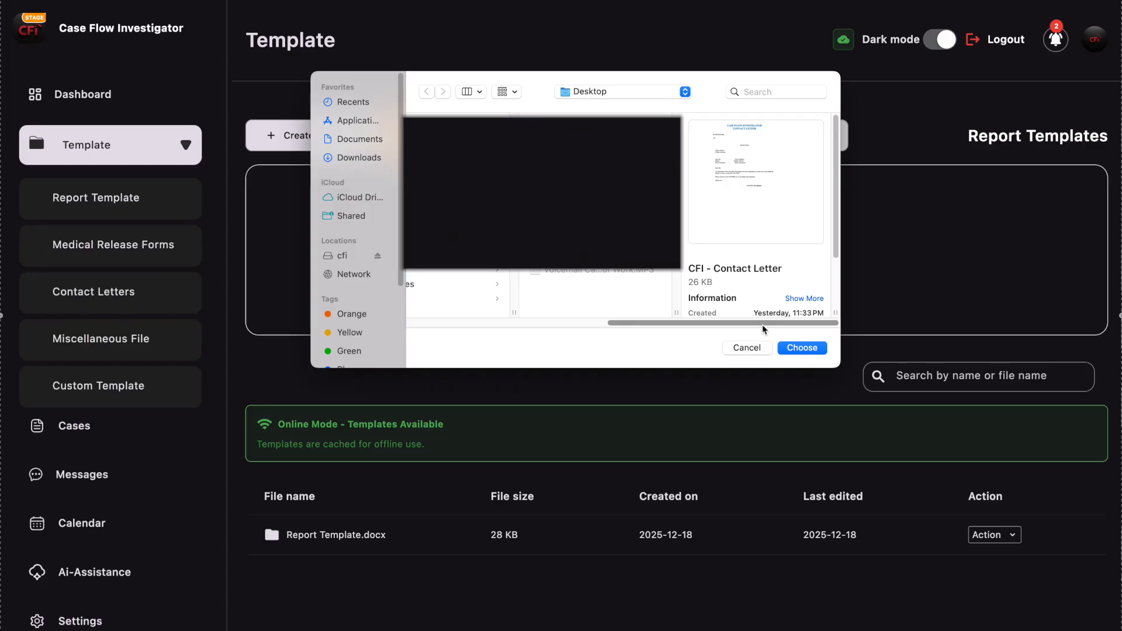
click(801, 348)
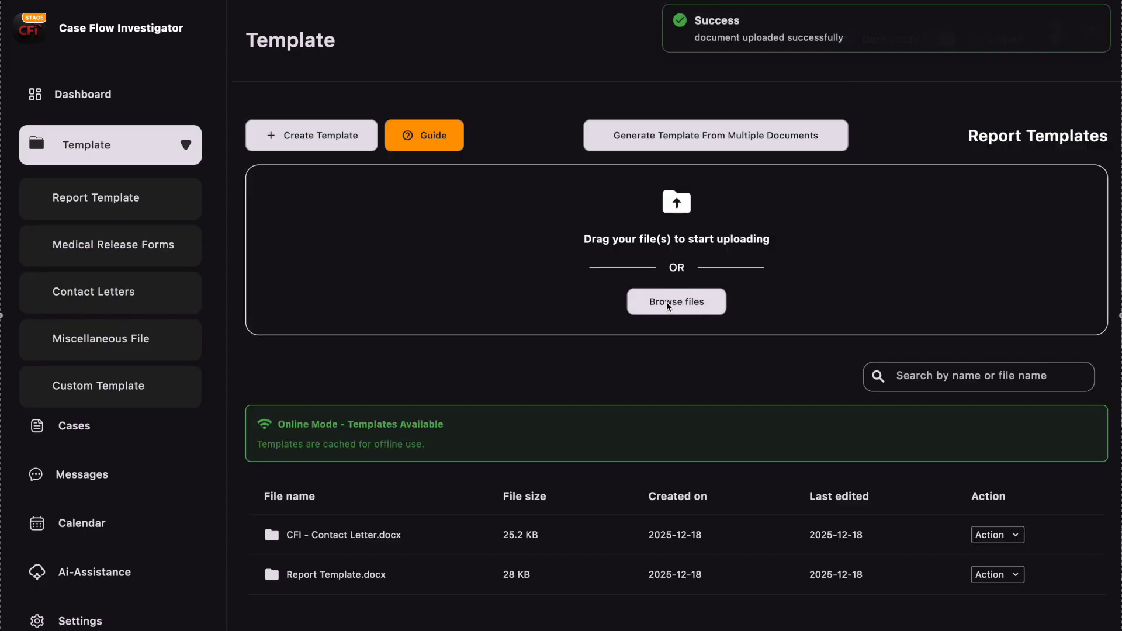
- Upload the CFI - Contract document from the Desktop to Report Templates
click(666, 302)
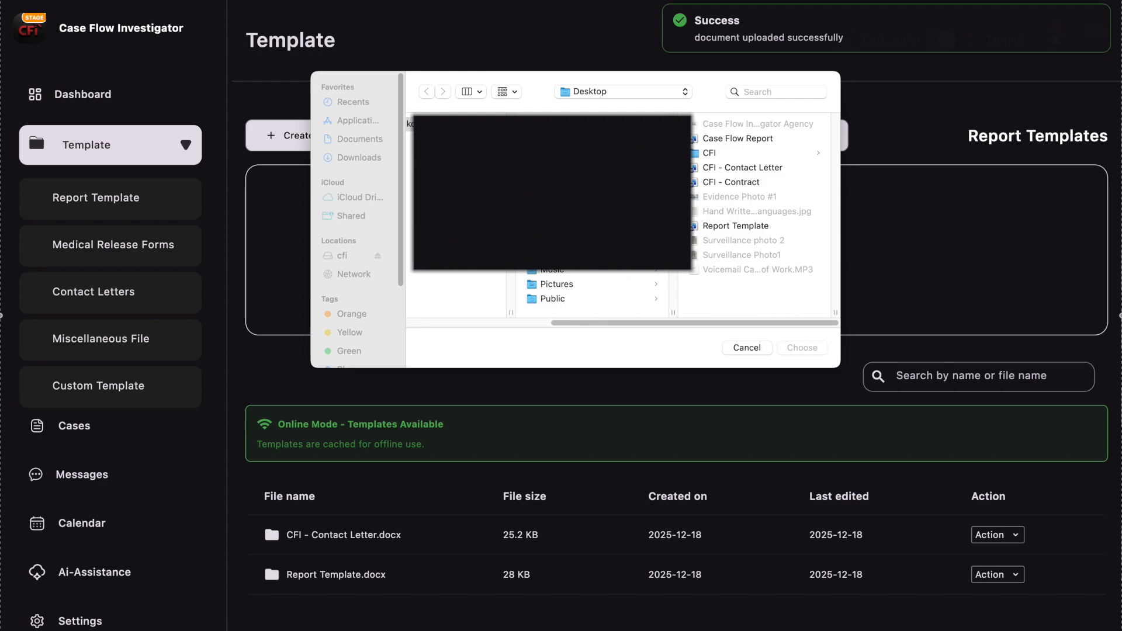
click(726, 184)
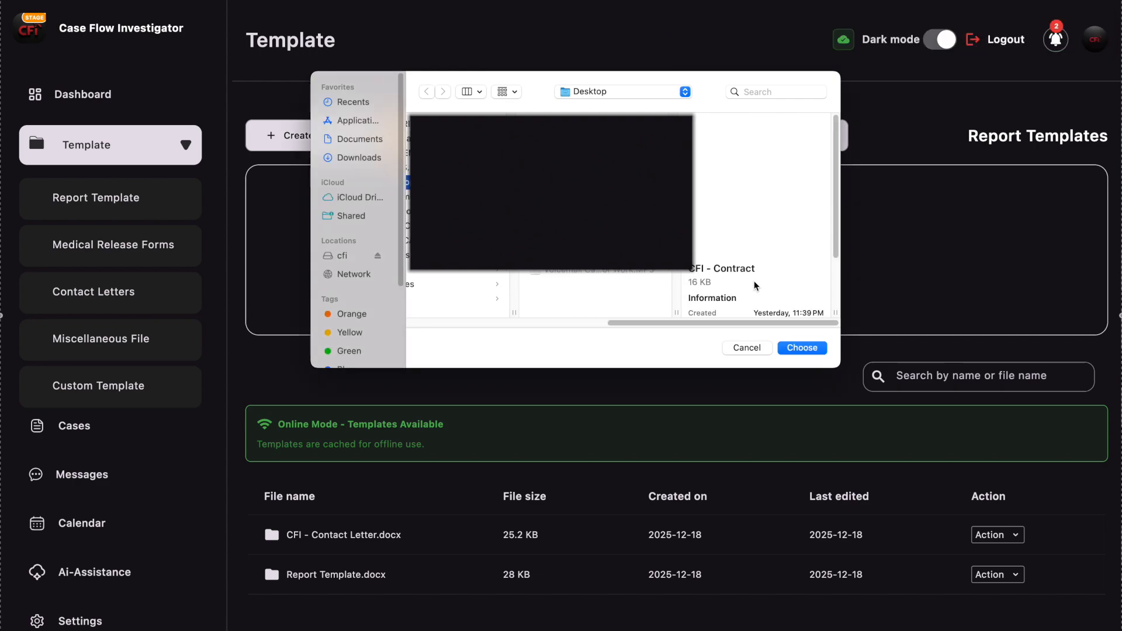
click(793, 349)
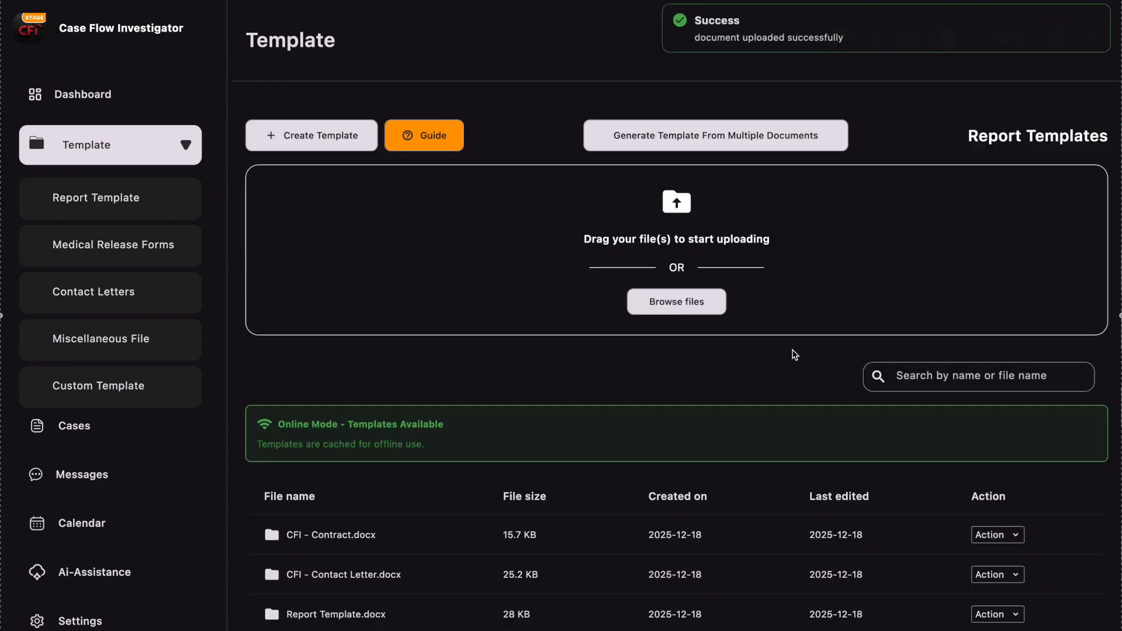
- Open the Generate Template form for the uploaded CFI - Contract.docx file
scroll(850, 399, down, 3)
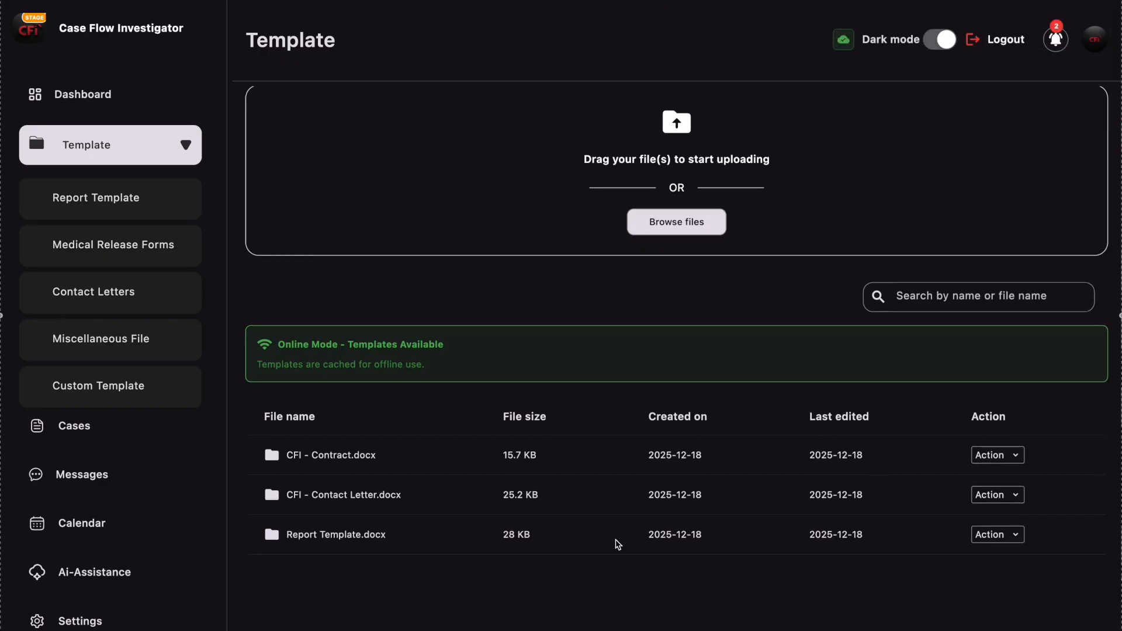
scroll(618, 545, up, 2)
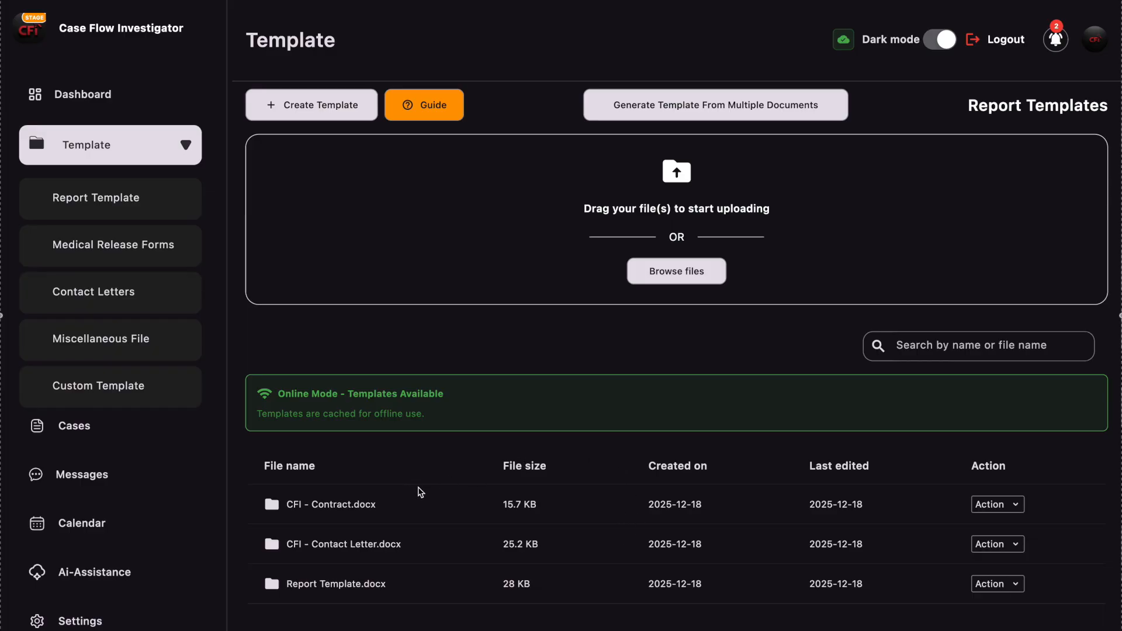
click(1005, 506)
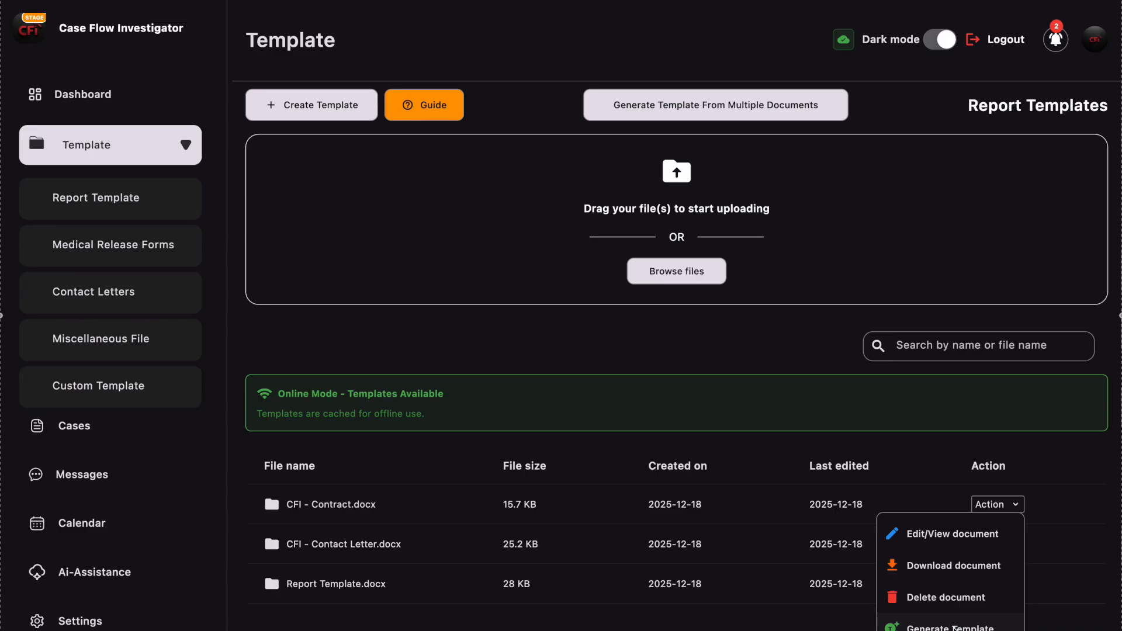
click(954, 628)
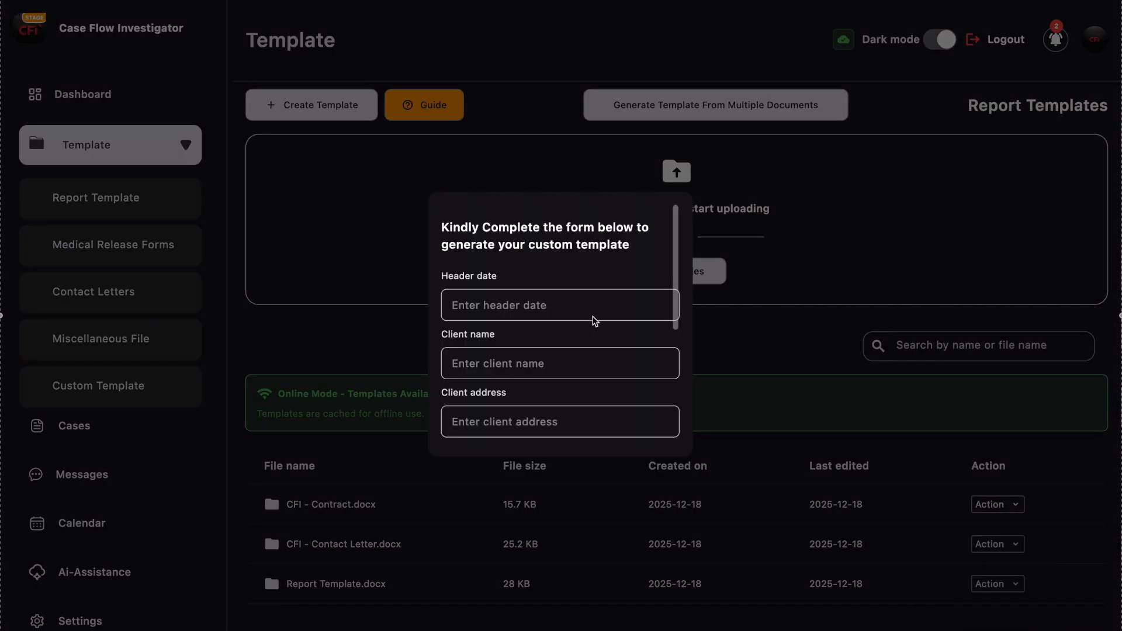
- Examine the template generation form's fields, from the header date through to the date of incident
scroll(591, 318, down, 3)
scroll(590, 318, down, 5)
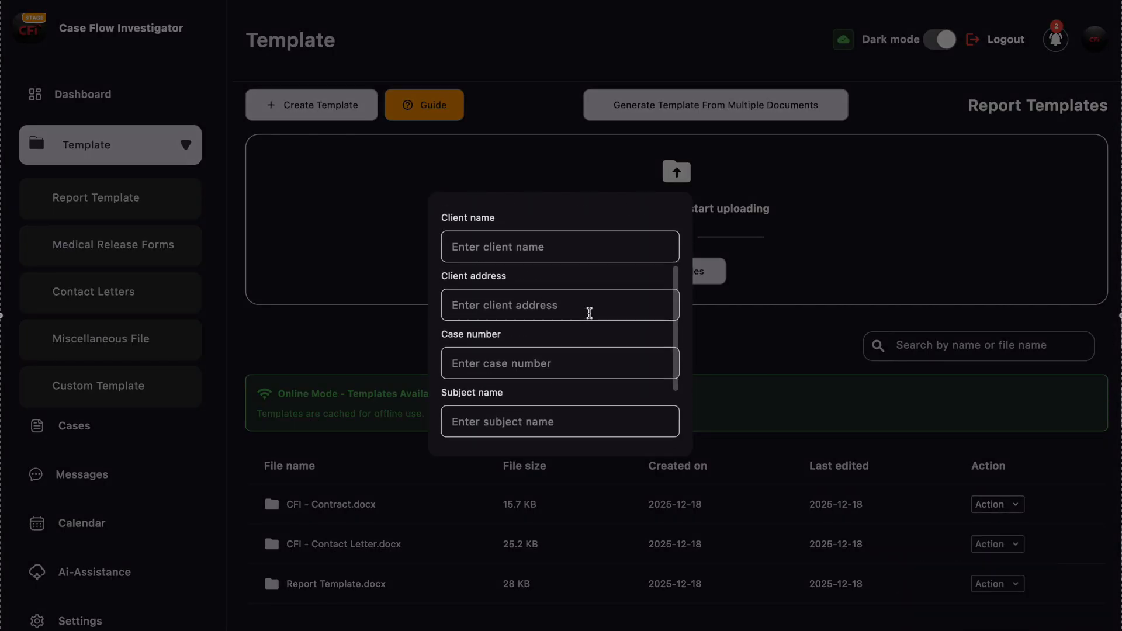
scroll(589, 313, up, 8)
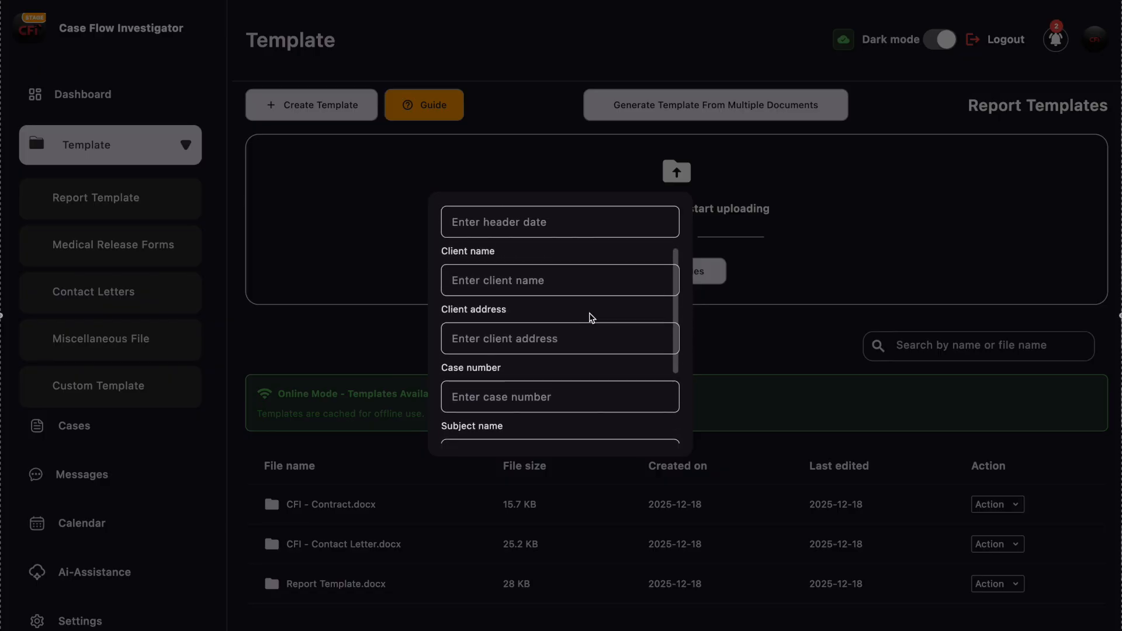
scroll(506, 264, up, 1)
click(505, 271)
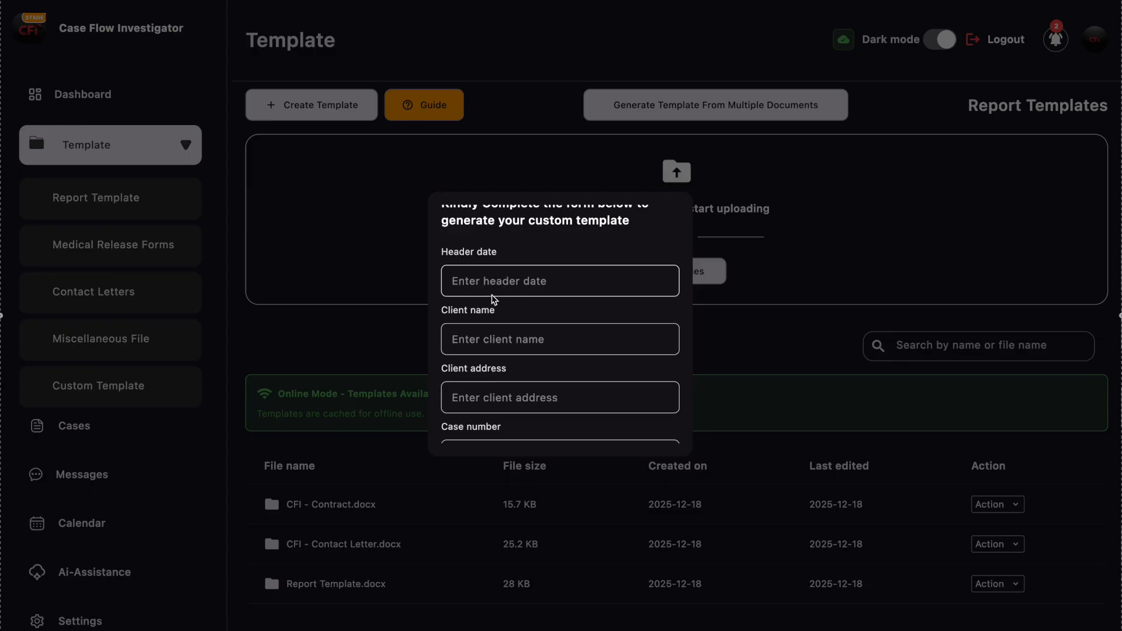
scroll(483, 284, down, 1)
scroll(477, 290, down, 1)
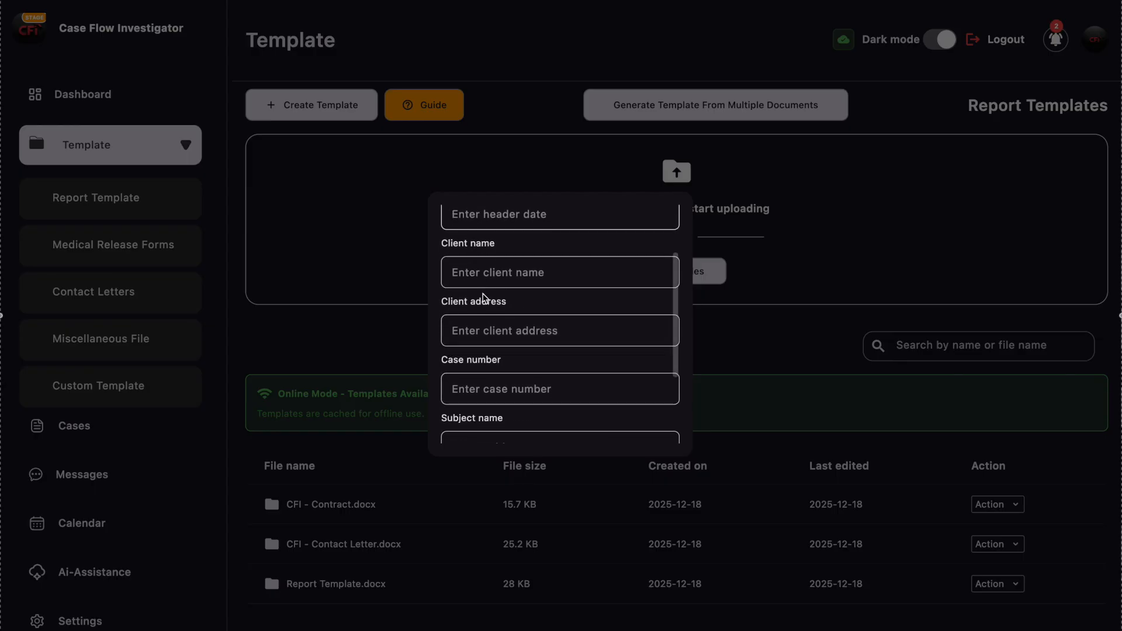
scroll(486, 299, down, 2)
scroll(499, 307, down, 2)
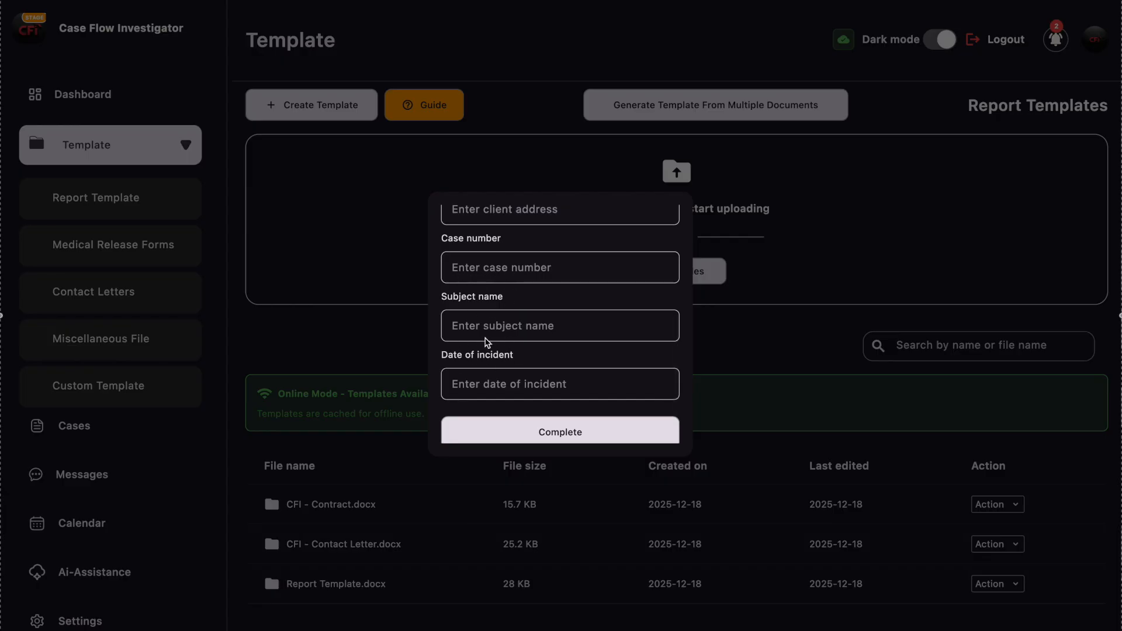
- Set the header date to January 12, 2026 and enter the client's name in the template generation form
scroll(491, 333, up, 6)
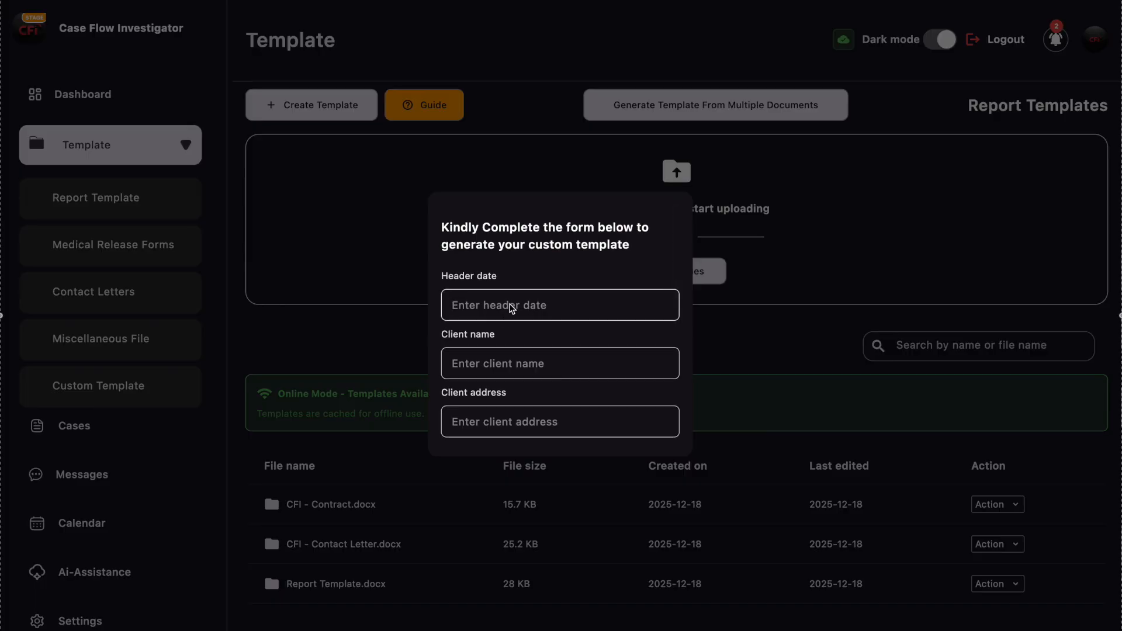
text(January)
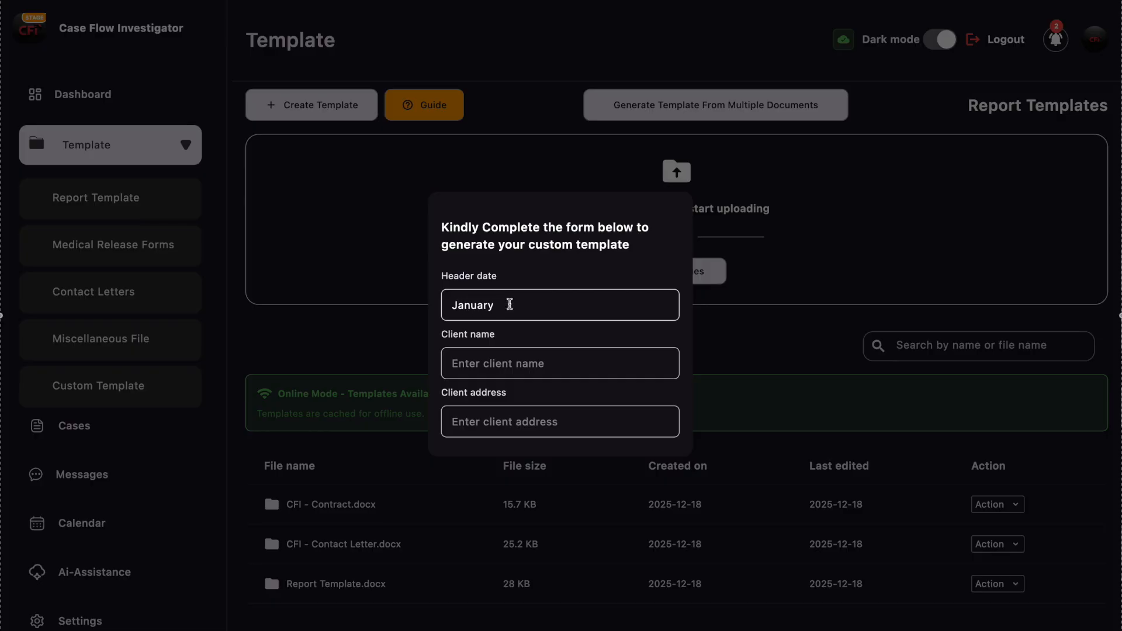
text( 12, 2026)
click(500, 359)
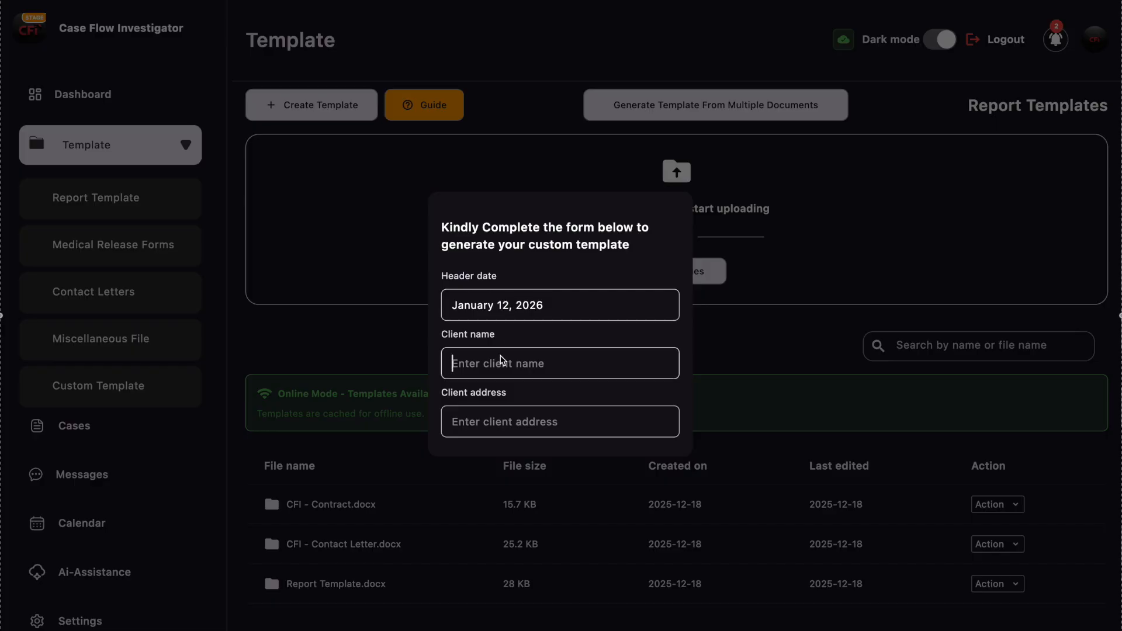
text(Clay )
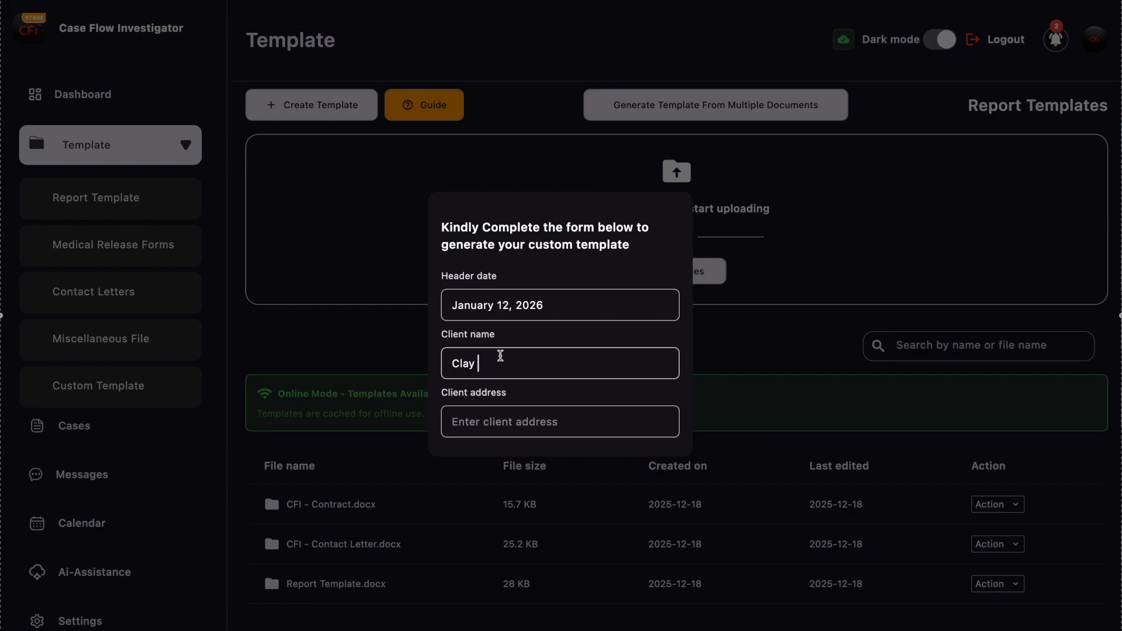
text(T.)
- Enter the client's address in the template generation form, correcting the misspelled state name to Florida
scroll(485, 369, down, 1)
click(496, 360)
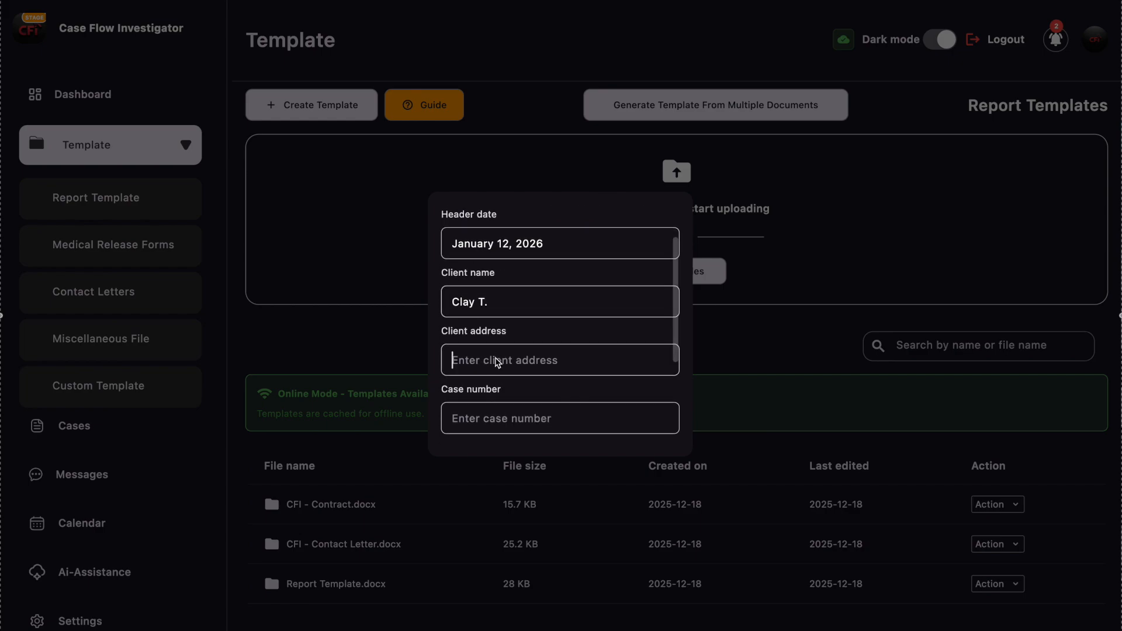
text(54321 Windy Rd., Floida)
scroll(496, 361, down, 1)
key(BackSpace)
key(BackSpace)
key(BackSpace)
text(rida)
- Fill in the case number and the subject's name in the template generation form
scroll(496, 362, down, 1)
click(496, 361)
text(CFI-9988)
scroll(500, 361, down, 1)
click(503, 365)
text(Samuel B.)
- Set the date of incident to 12/15/25, complete the form, and save the generated contract to the Desktop
scroll(503, 361, down, 1)
click(489, 389)
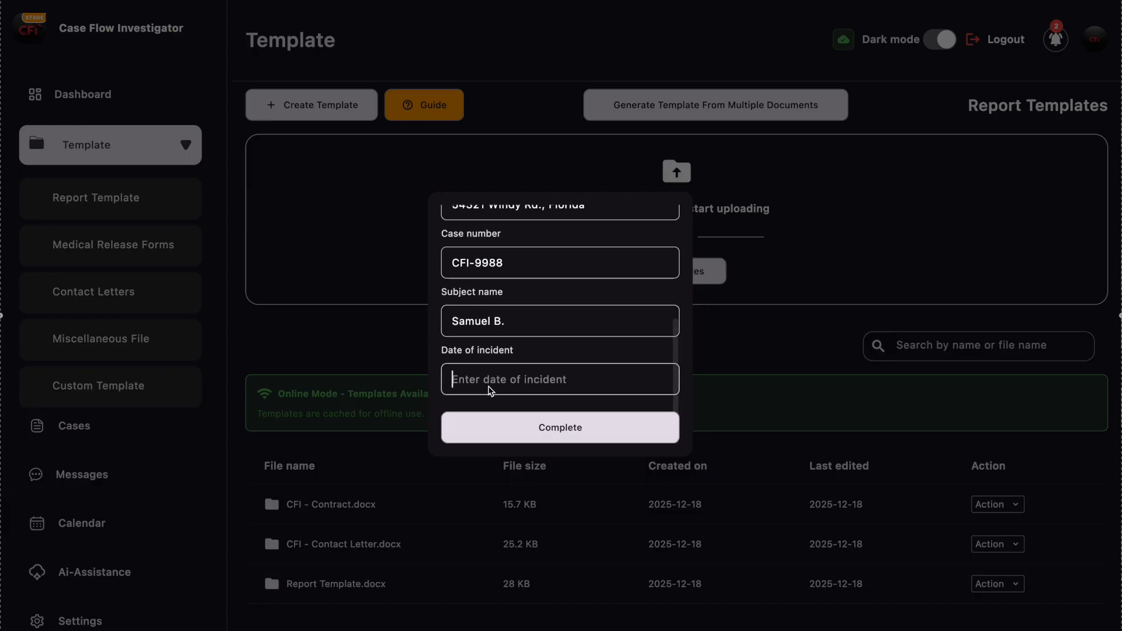
text(12/15/25)
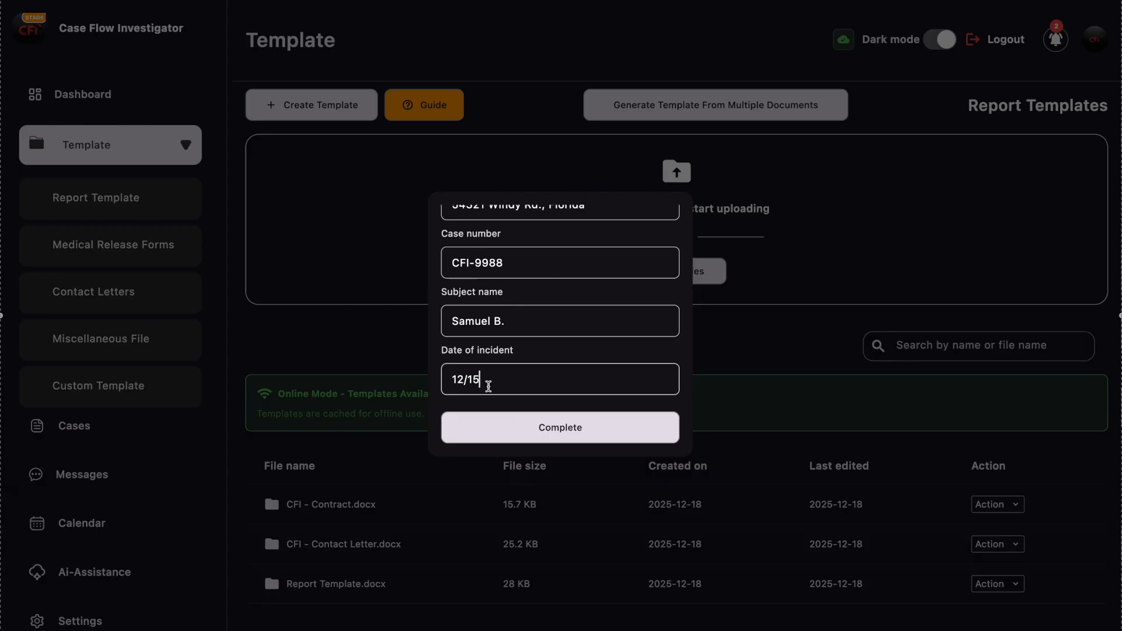
click(547, 426)
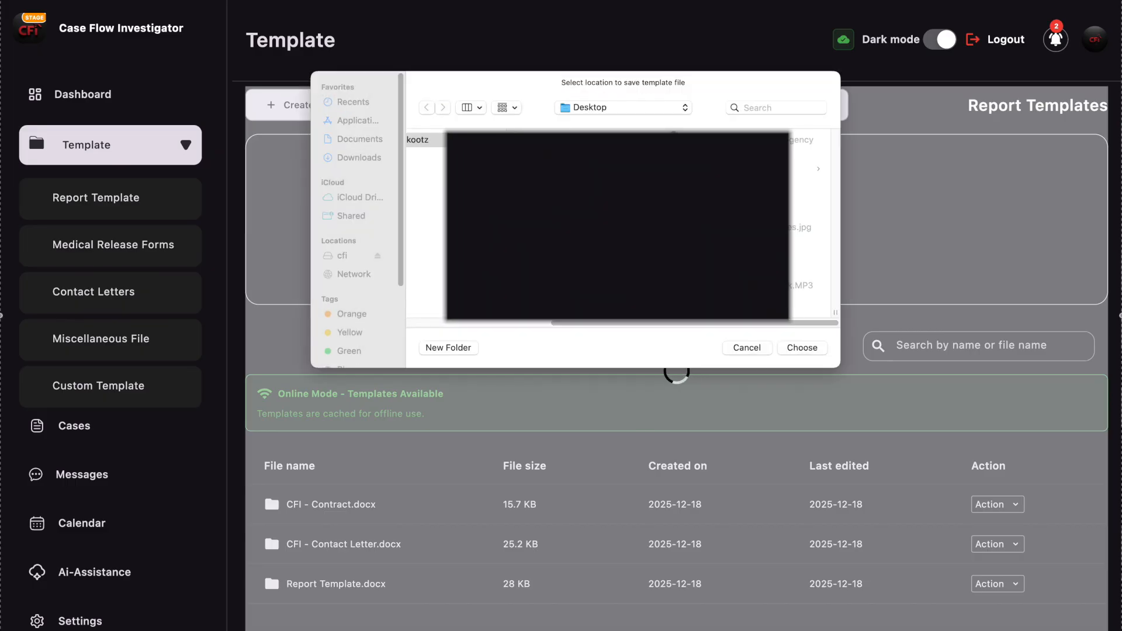
click(808, 349)
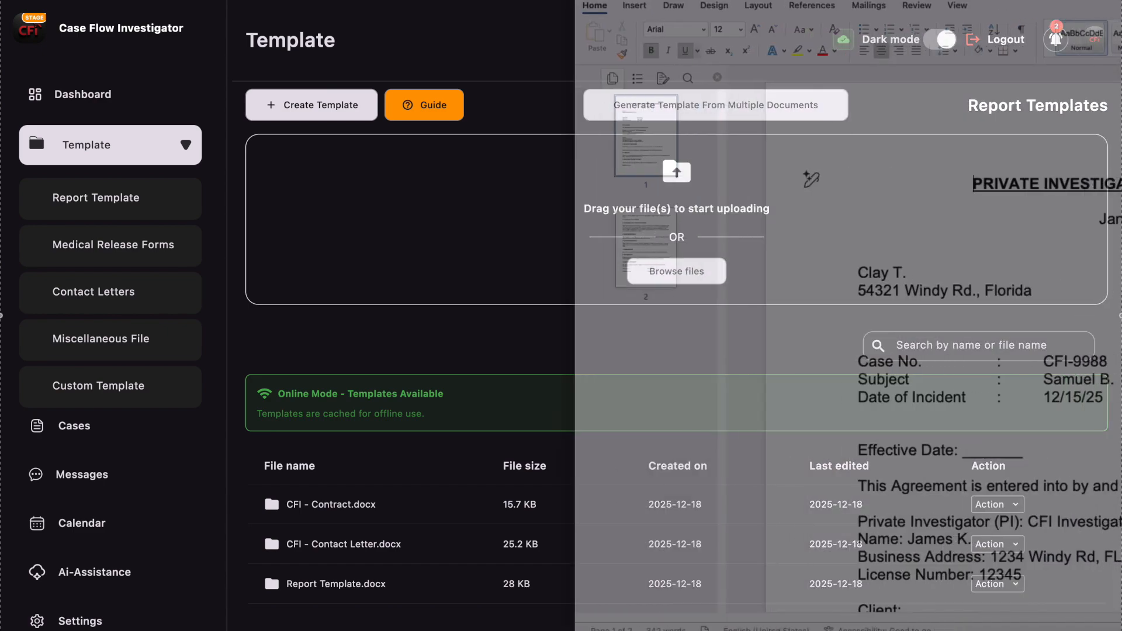
- Check the header date, client details and case details in the generated CFI - Contract document in Word, and close it
drag(1121, 1, 683, 6)
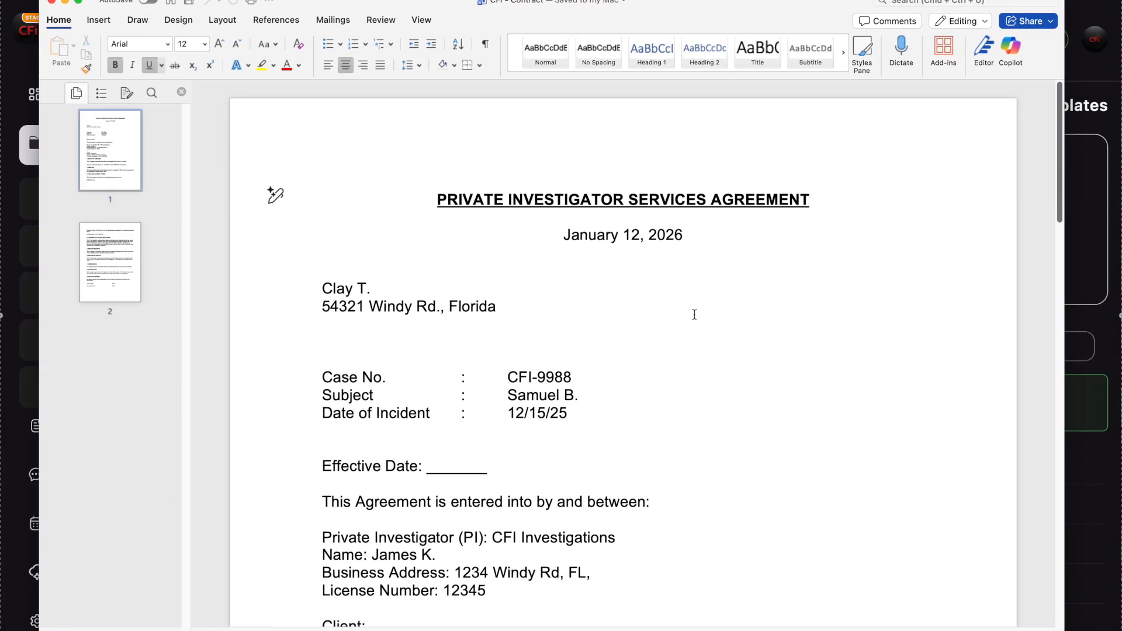
drag(560, 235, 694, 230)
drag(316, 288, 511, 303)
drag(318, 375, 612, 419)
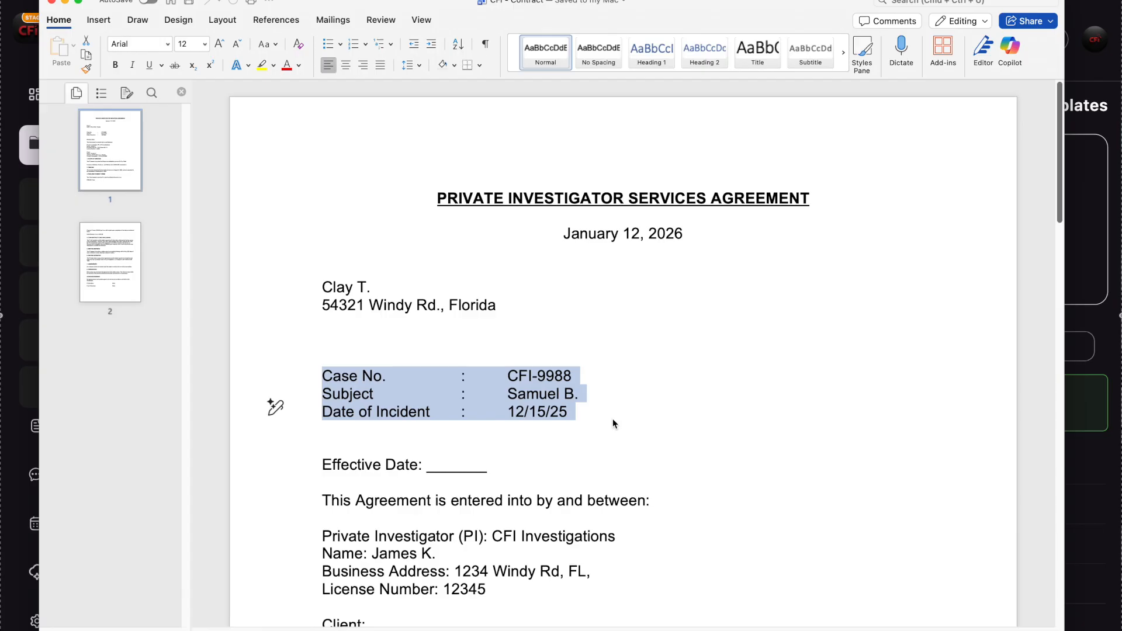
click(667, 413)
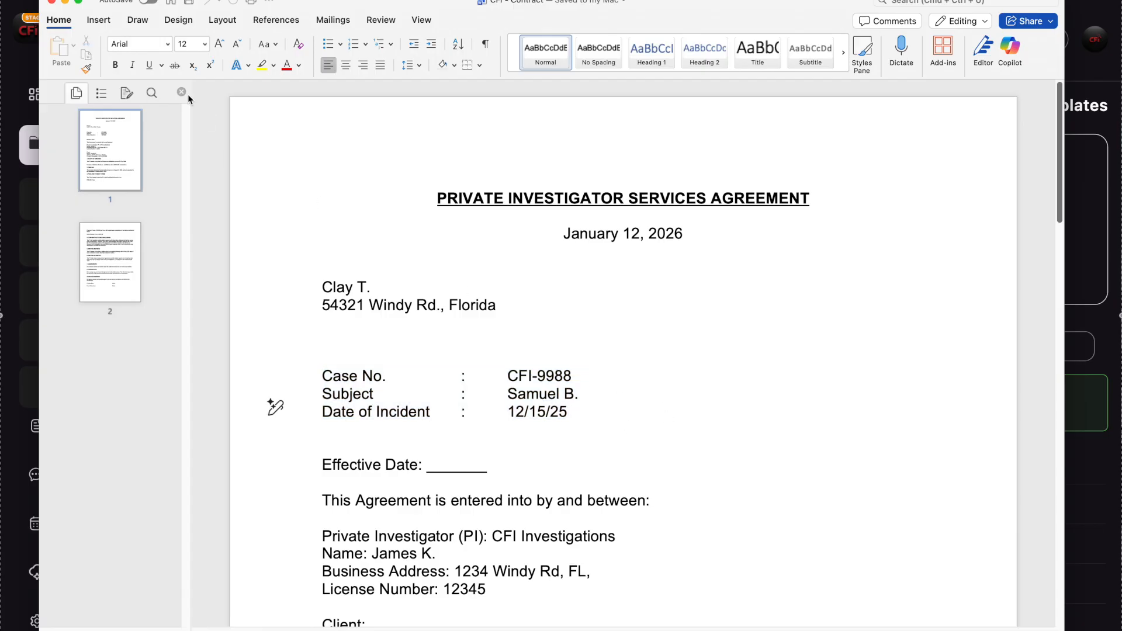
click(51, 2)
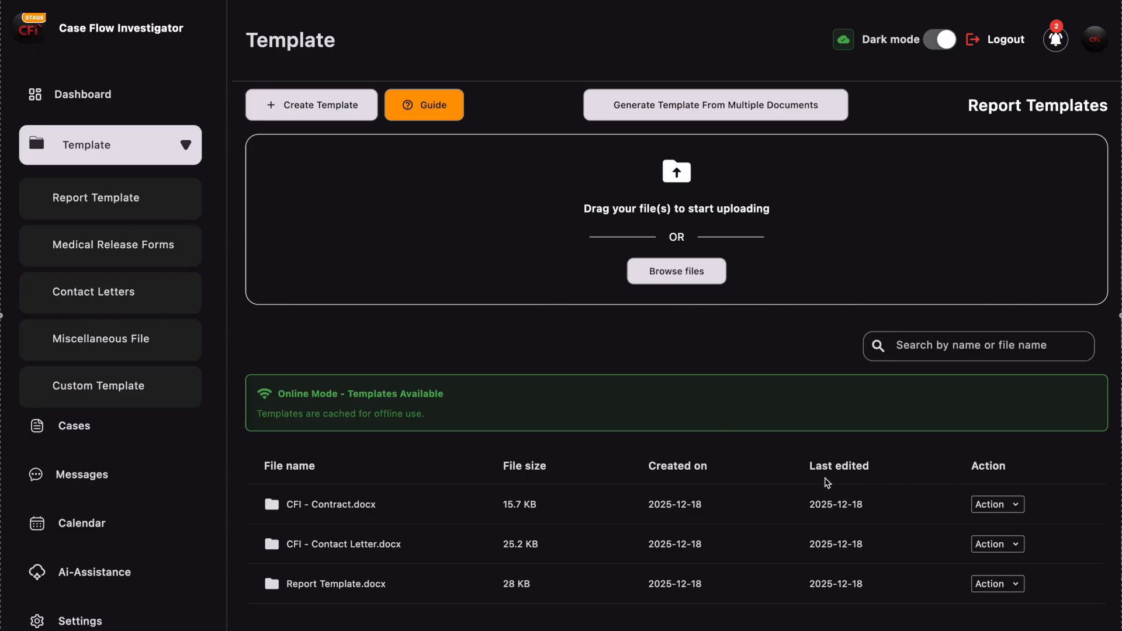
- Review the blank Generate Template form for CFI - Contract.docx in Case Flow Investigator, and dismiss it without completing it
click(1017, 506)
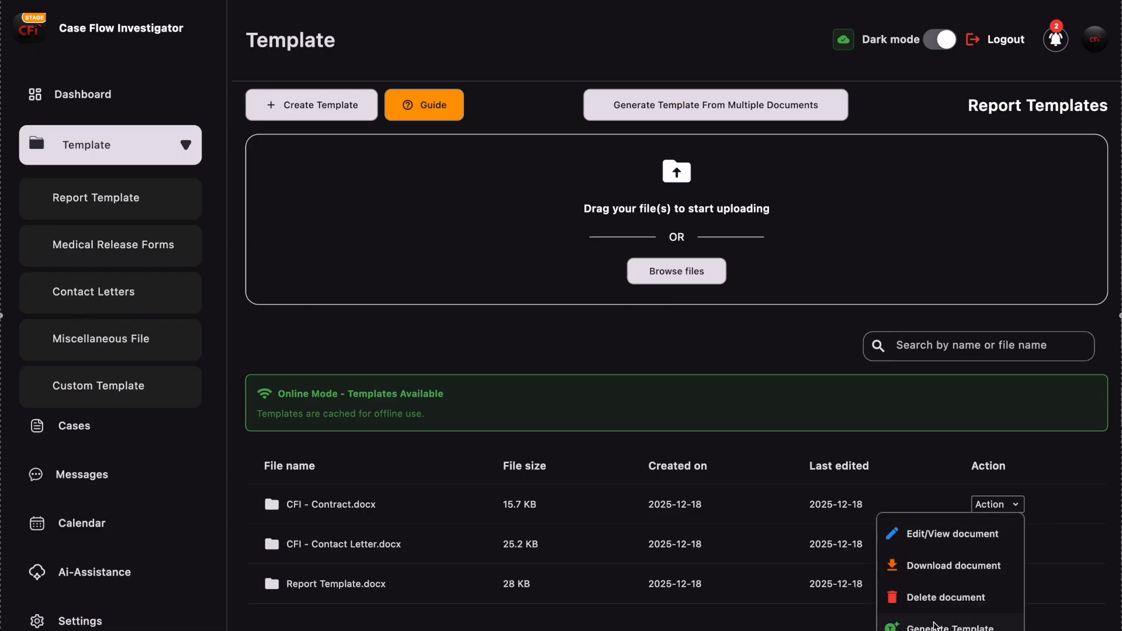
click(949, 626)
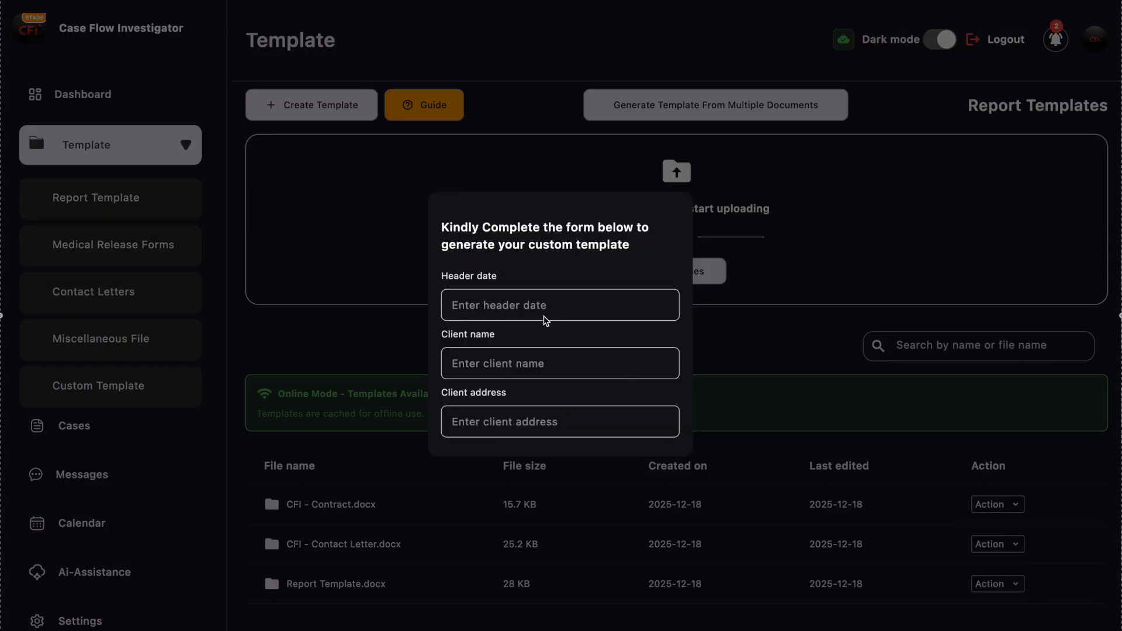
scroll(545, 316, down, 3)
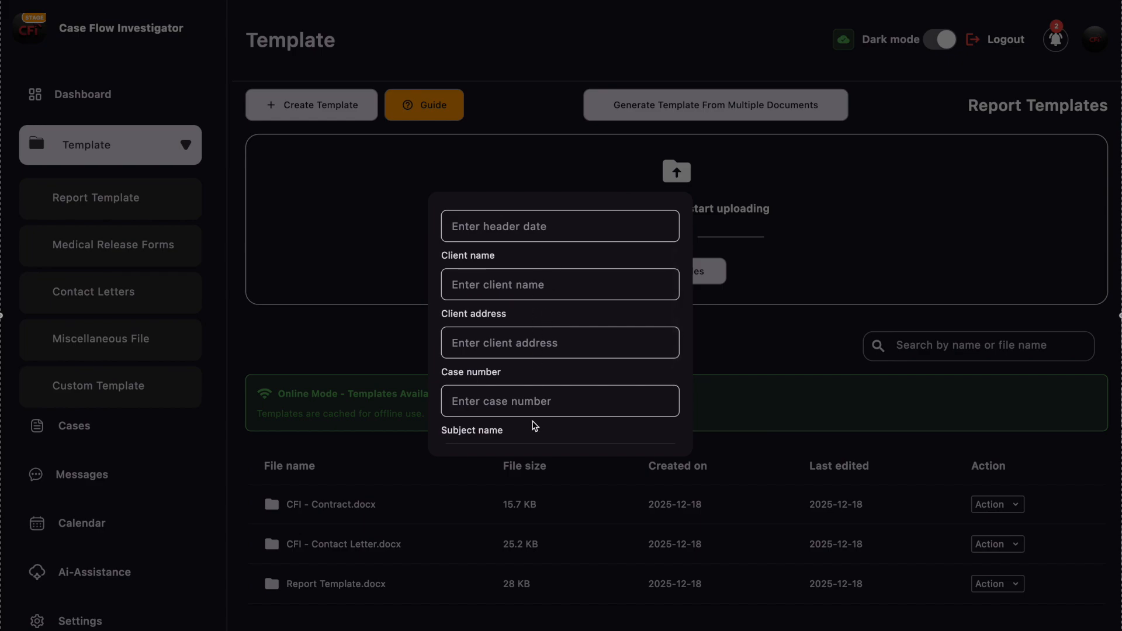
scroll(532, 435, down, 3)
click(533, 427)
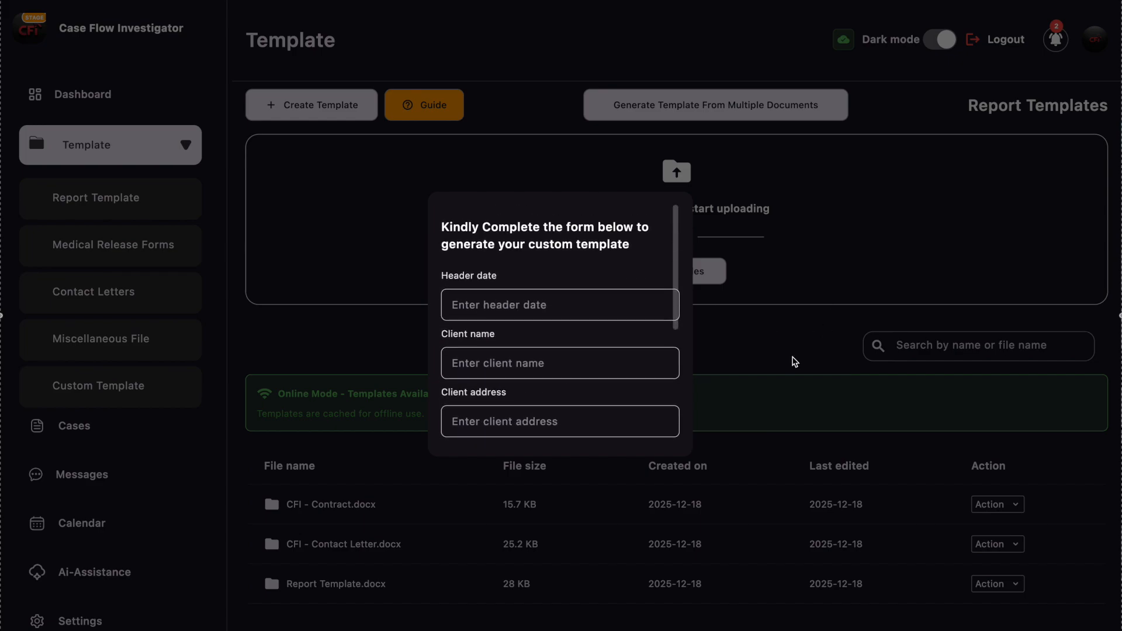
click(795, 361)
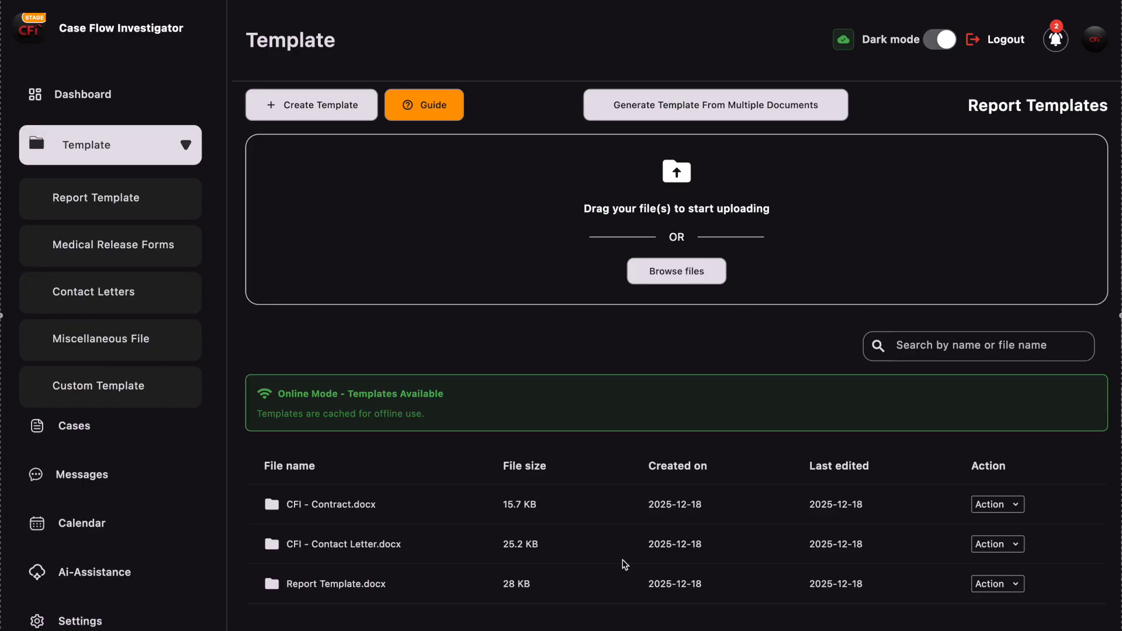
- Reopen the Generate Template form for CFI - Contract.docx, look through its placeholder fields again, and dismiss it
click(1012, 507)
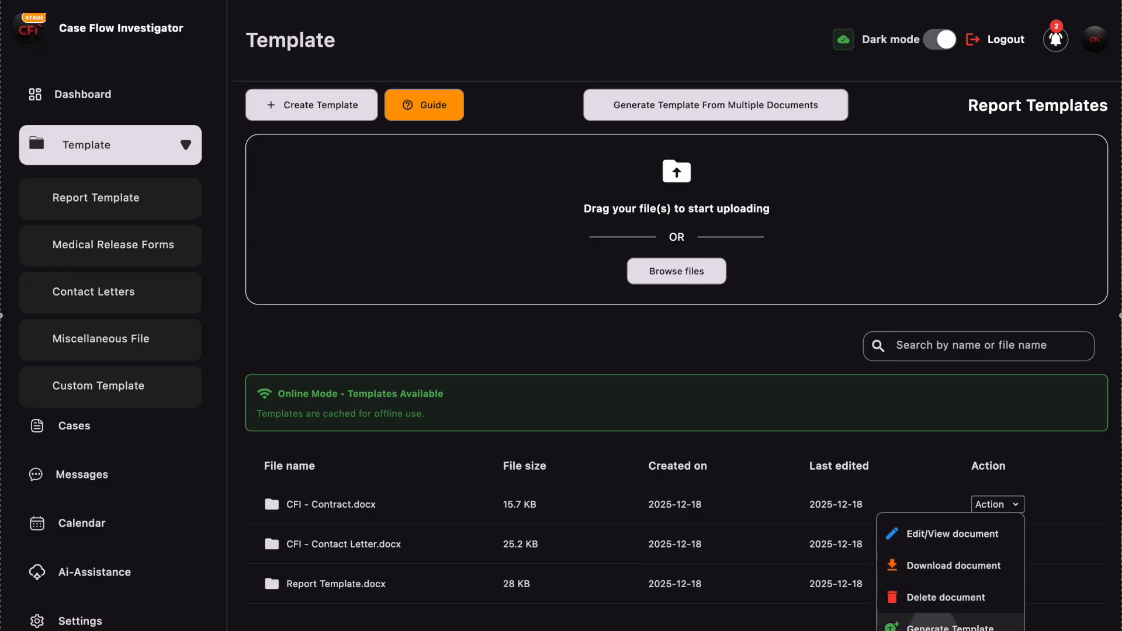
click(941, 627)
scroll(501, 286, down, 5)
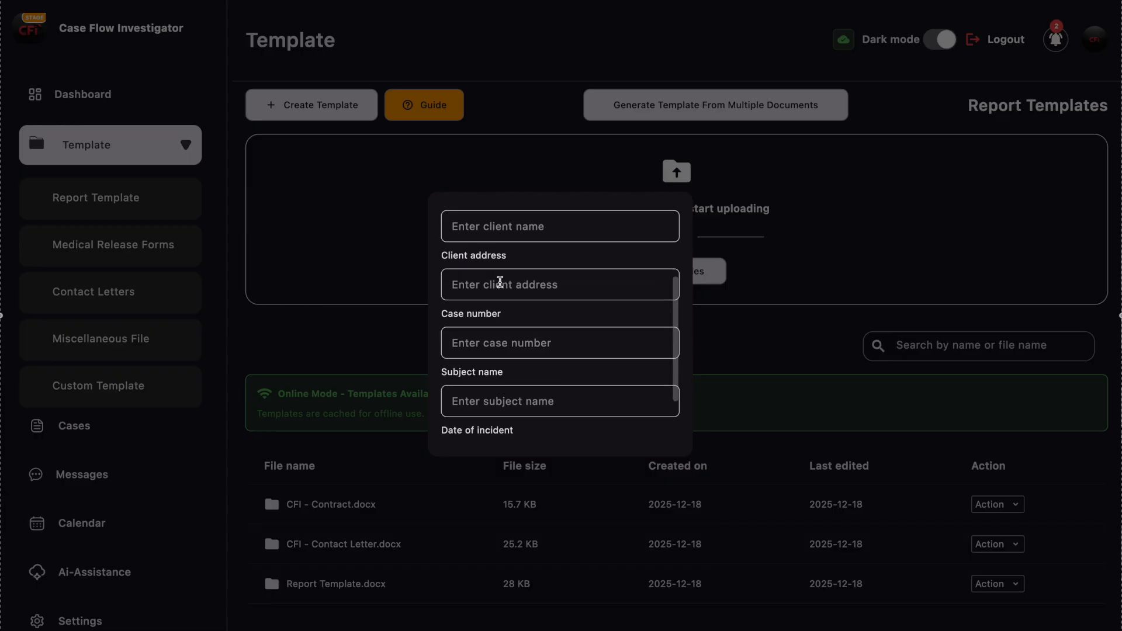
scroll(501, 282, up, 5)
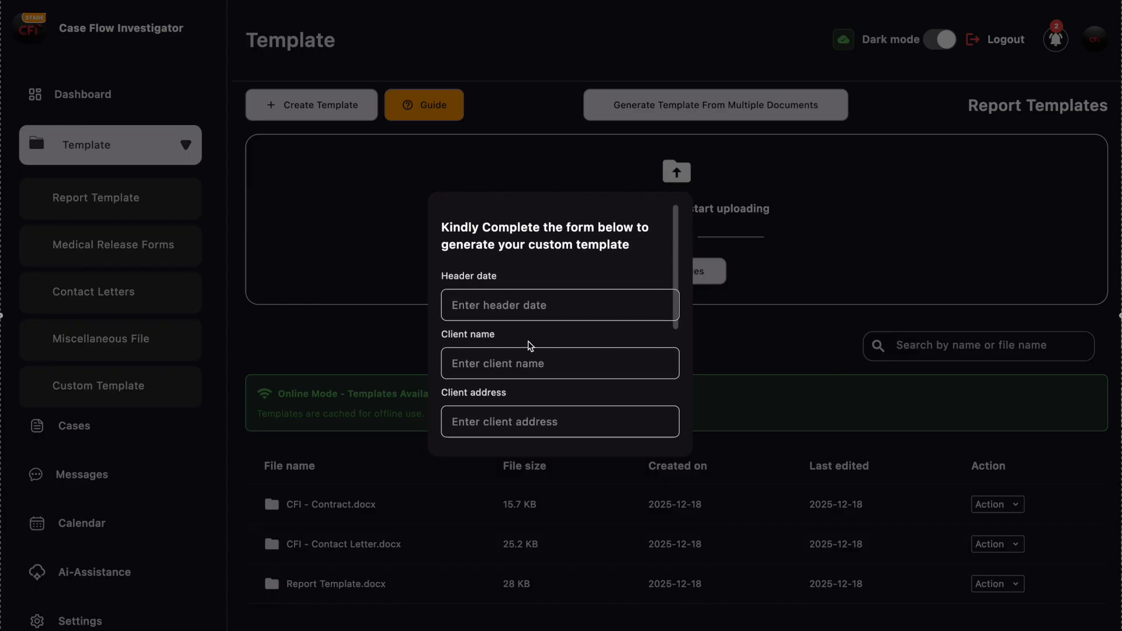
click(788, 301)
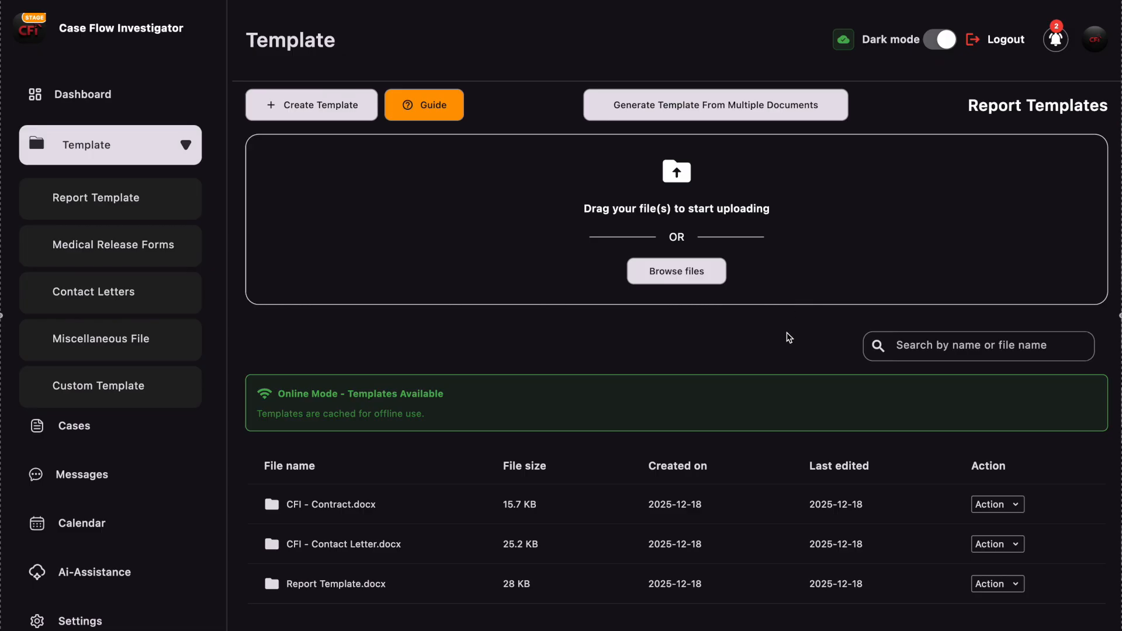
- View the CFI - Contract template's content and placeholders in the built-in editor, and close it without updating
click(1015, 506)
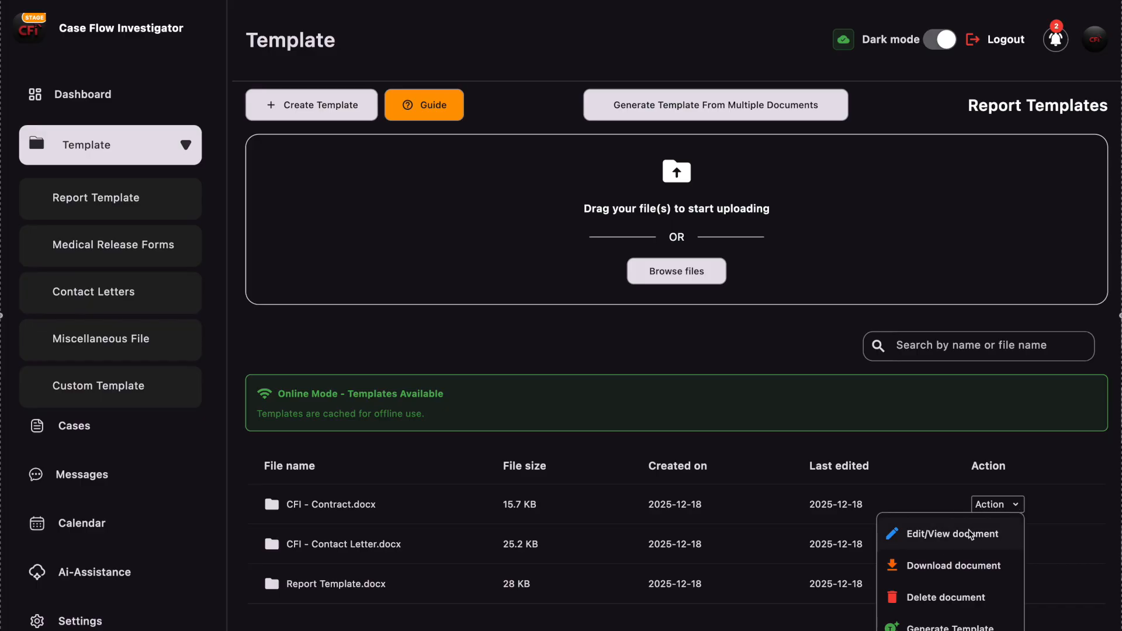
click(974, 533)
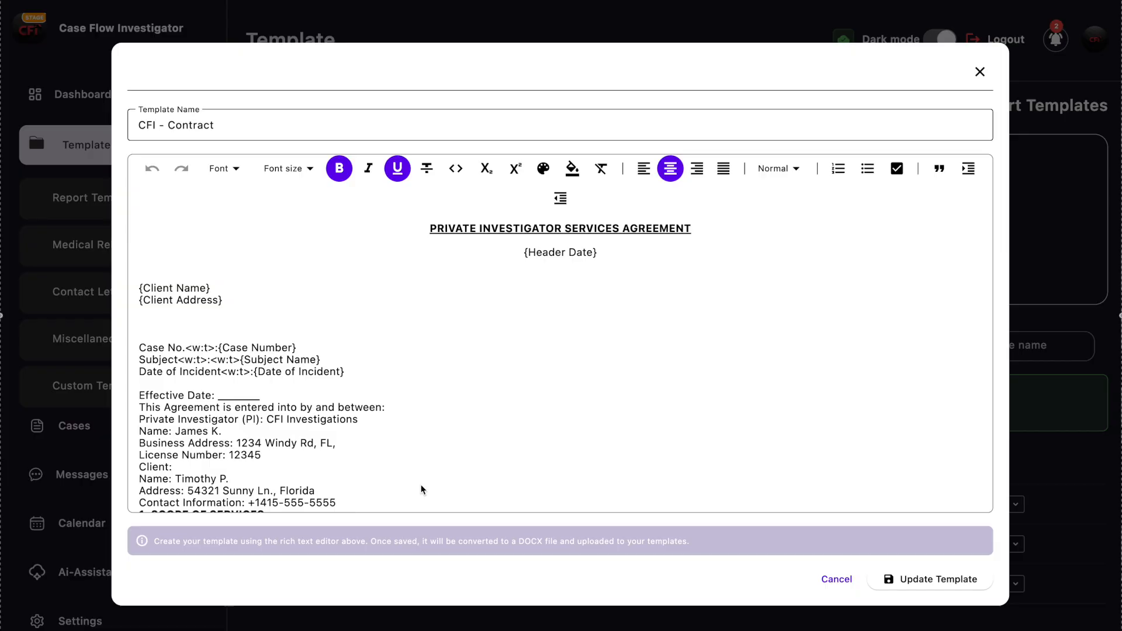
click(980, 72)
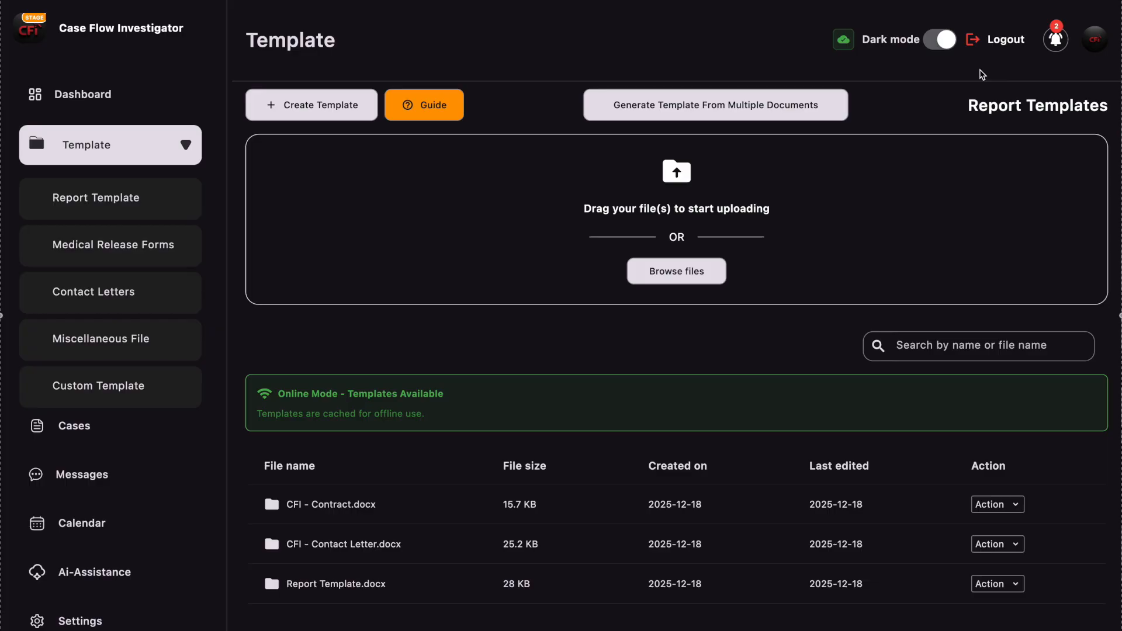
click(1017, 505)
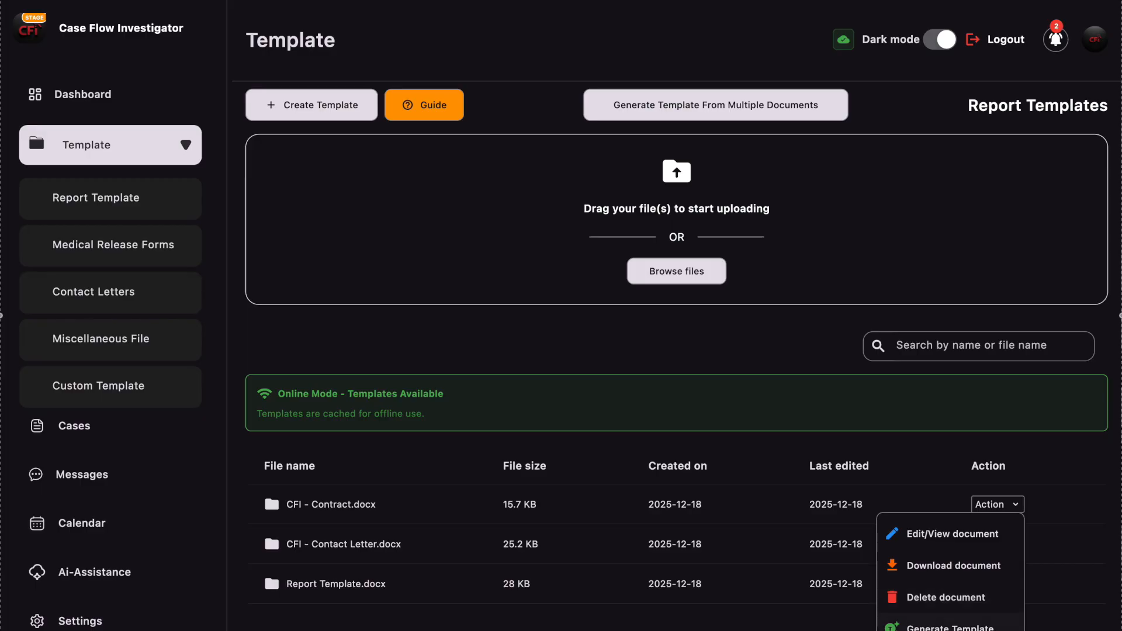
click(1062, 462)
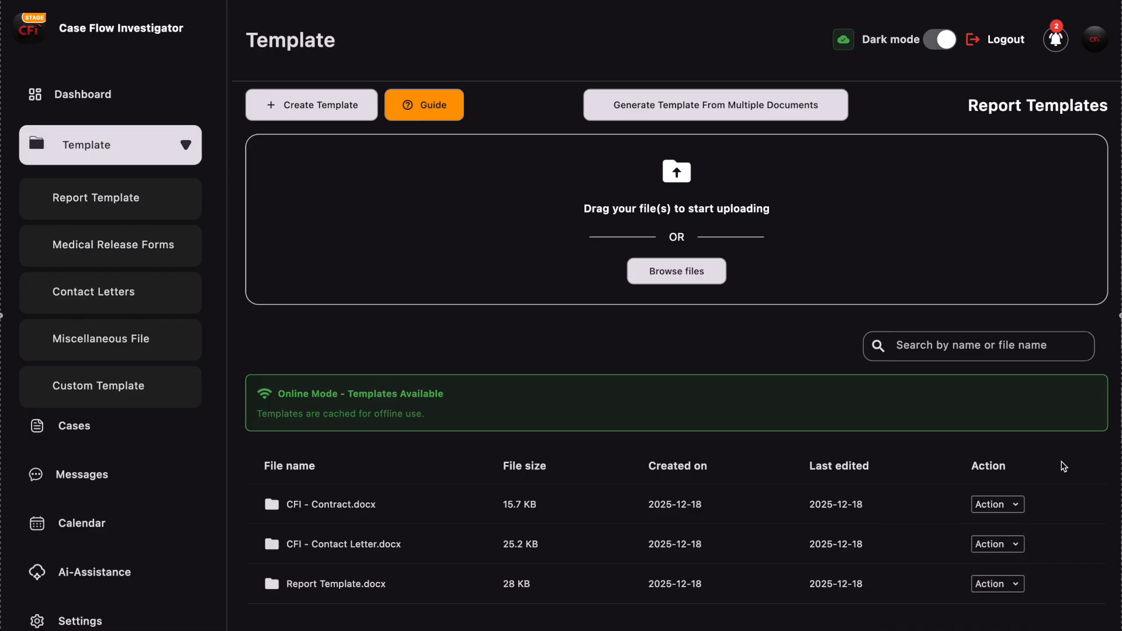
- Start creating a new template in Report Templates and enter "Report Template" as the first line of its content
scroll(1062, 462, up, 1)
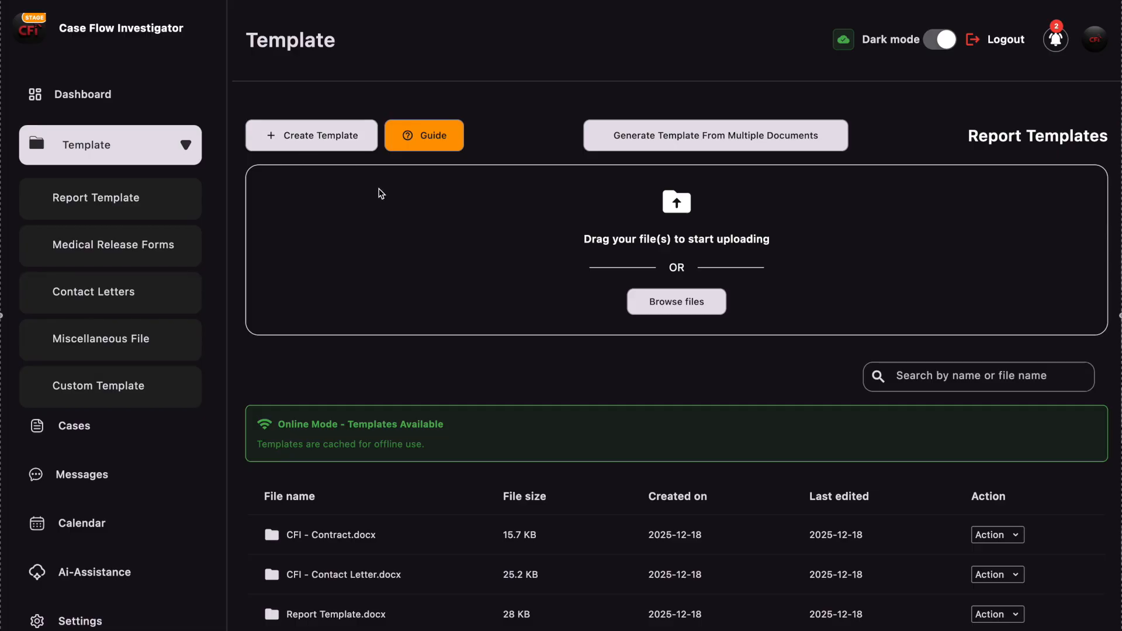
click(290, 136)
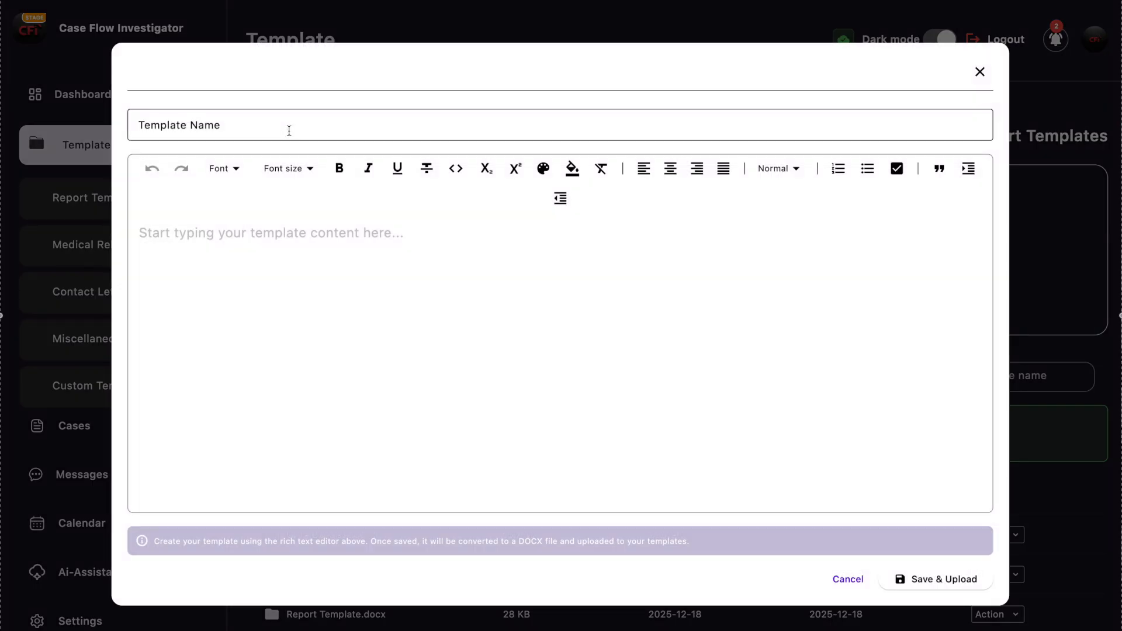
click(217, 238)
text(R)
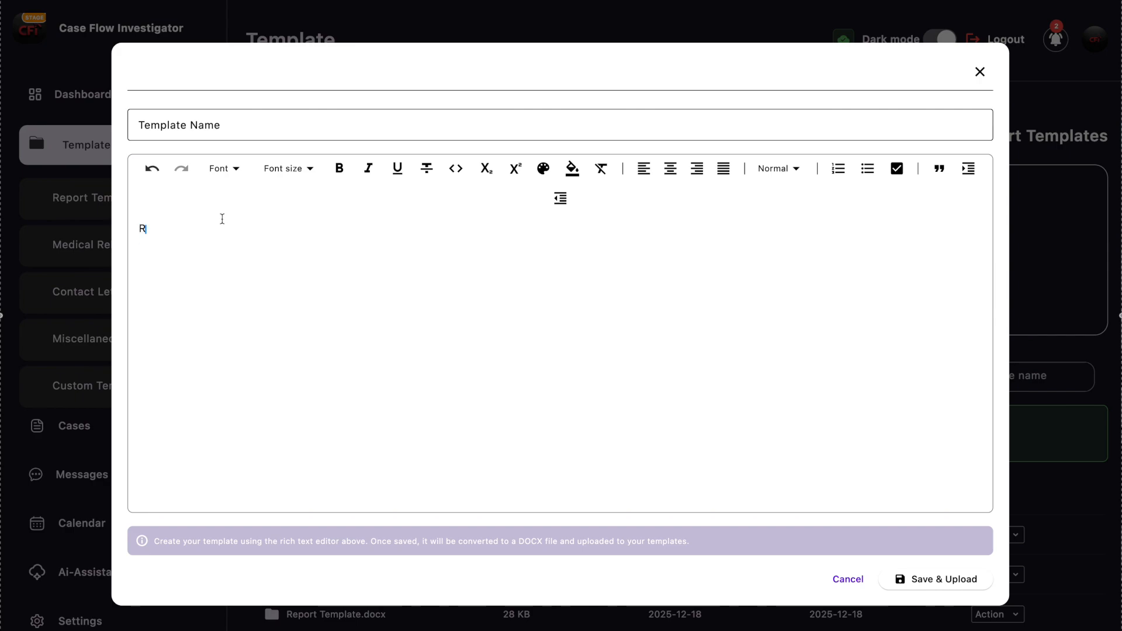
text(eport Template)
- Make the "Report Template" heading bold, underlined and centred
drag(228, 232, 132, 223)
click(337, 172)
click(394, 169)
click(670, 169)
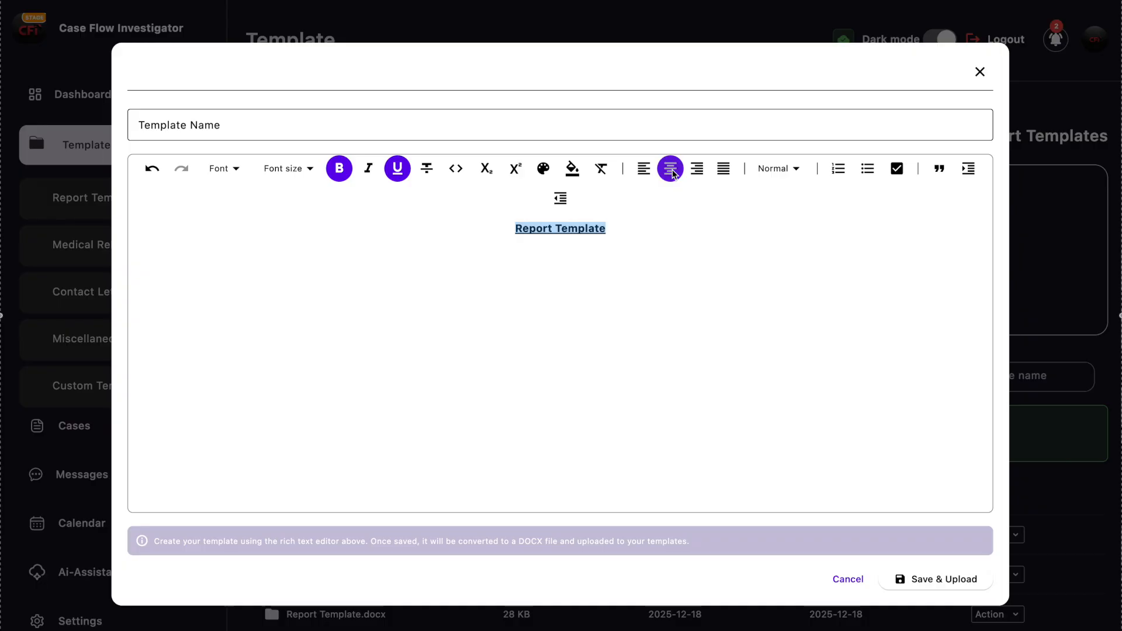
- Add the line "Investigator: CFI" below the heading, leaving a gap between them
click(633, 229)
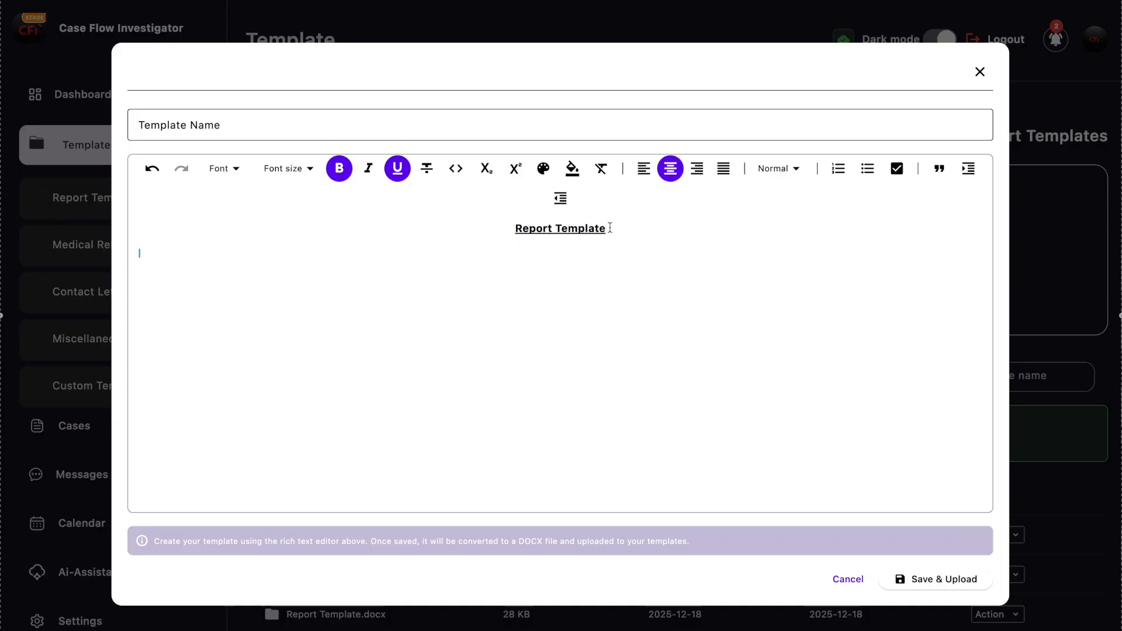
text(In)
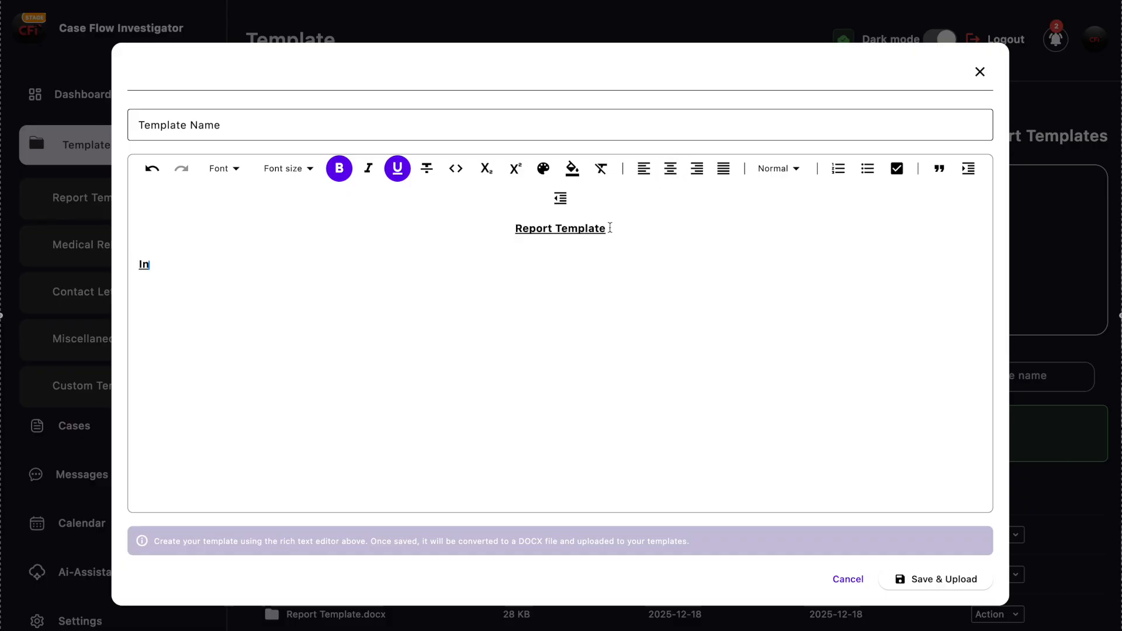
text(vestigator: CFI)
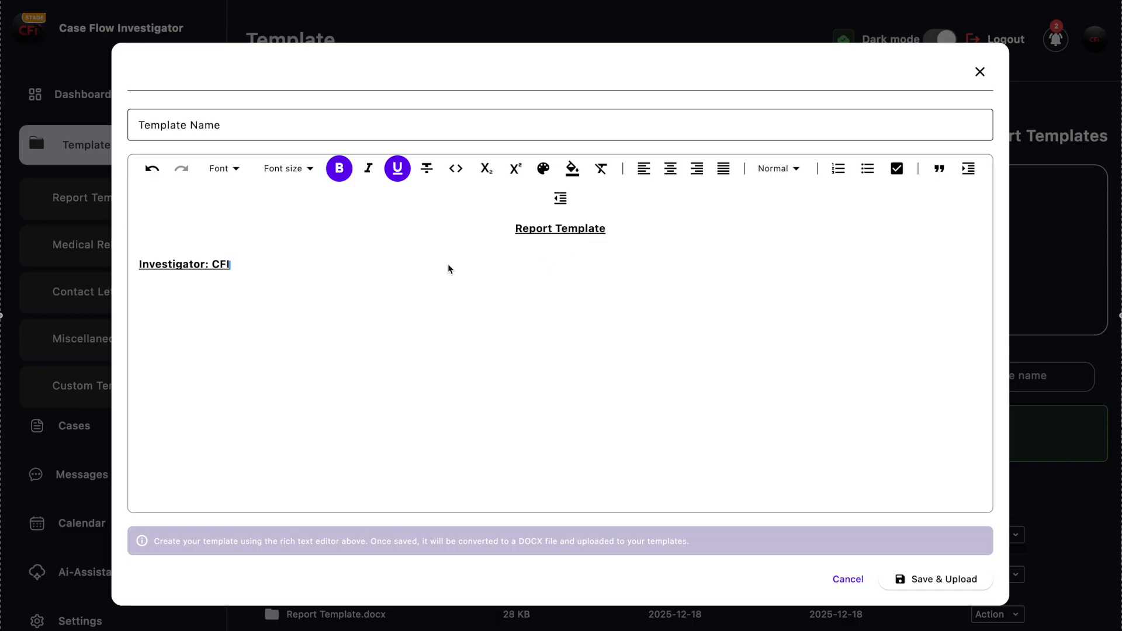
- Remove the bold and underline formatting from the "Investigator: CFI" line and start a new line below it
drag(234, 268, 138, 264)
click(339, 168)
click(398, 169)
click(239, 265)
key(Return)
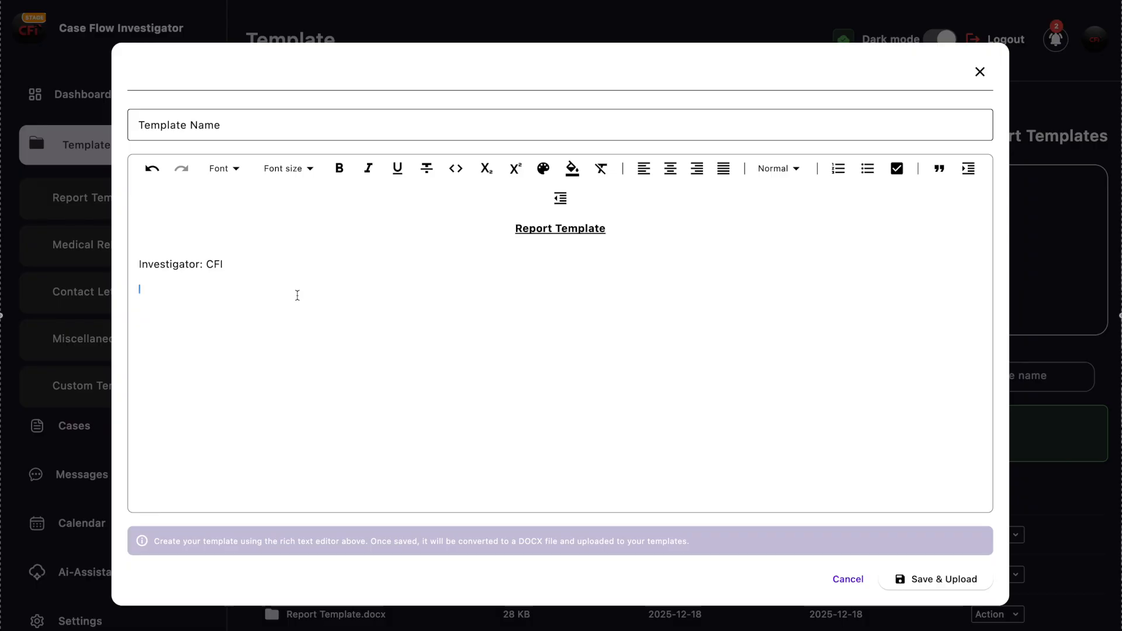
- Add the placeholders {Case #}, {Subject Name} and {Date of Incident} on separate lines below the investigator line, followed by a gap
text({)
text(Case #)
text(} )
text({)
text(Subject Name} )
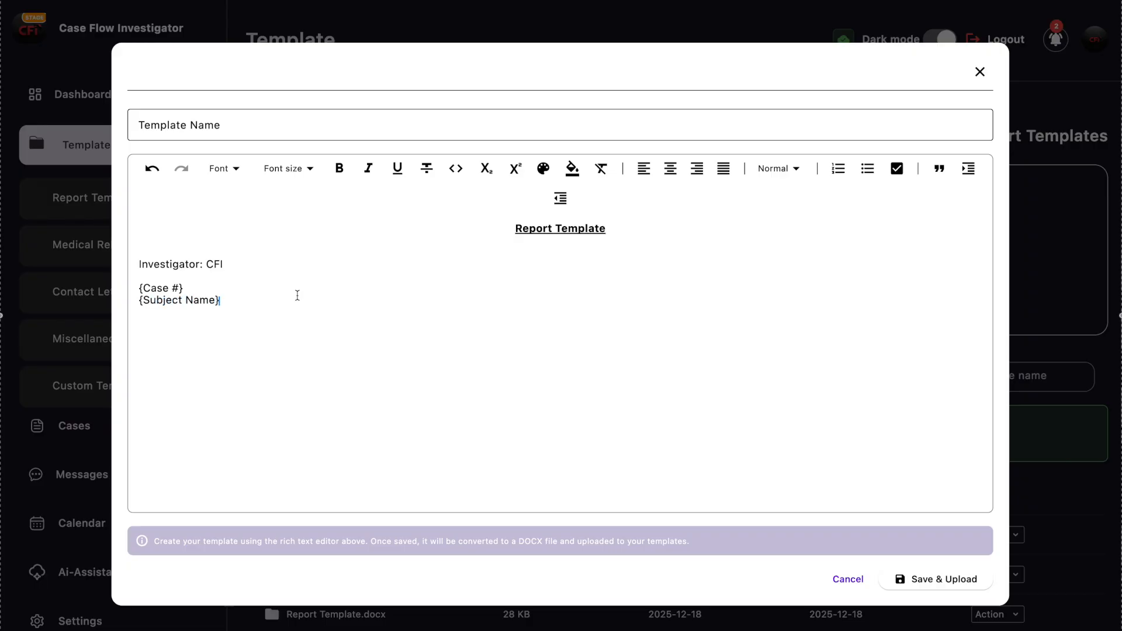
text({Date of Incident})
key(Return)
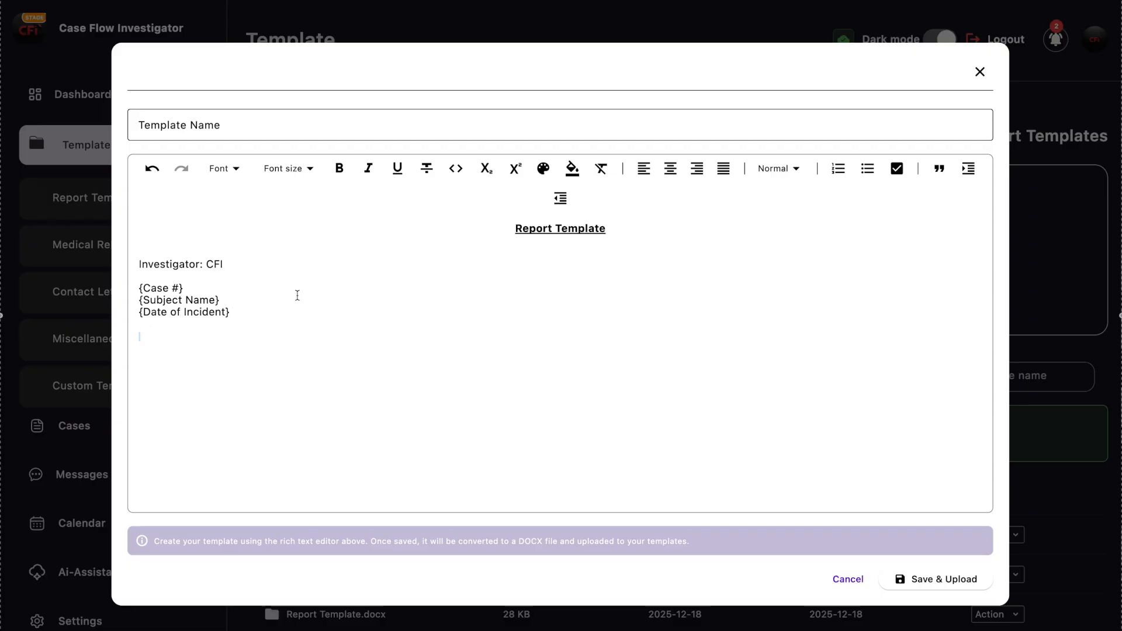
- Add the placeholder {Investigation Type} below the date of incident placeholder and centre it
text({Investigation Type)
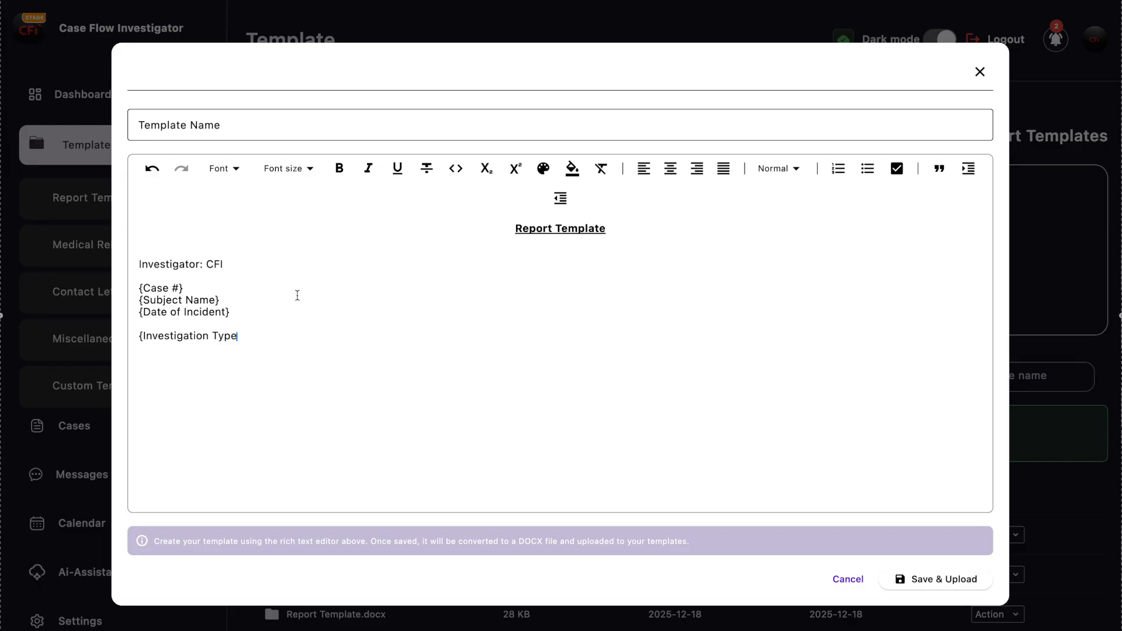
text(})
click(140, 336)
click(671, 168)
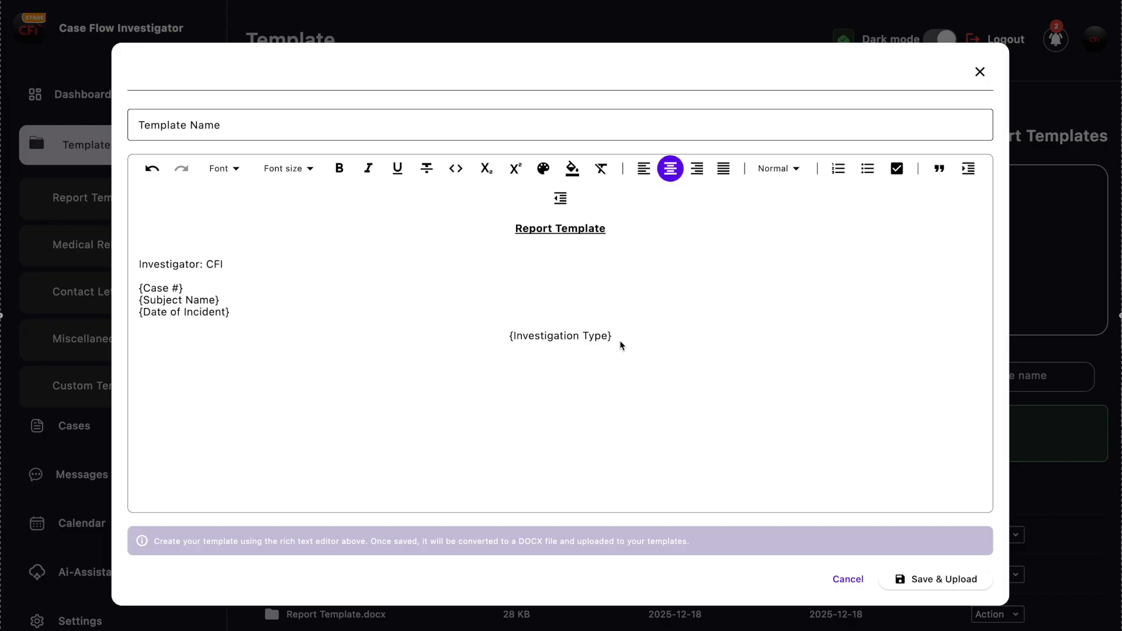
- Make the {Investigation Type} placeholder bold and underlined
drag(620, 340, 503, 341)
click(397, 170)
click(339, 168)
click(644, 336)
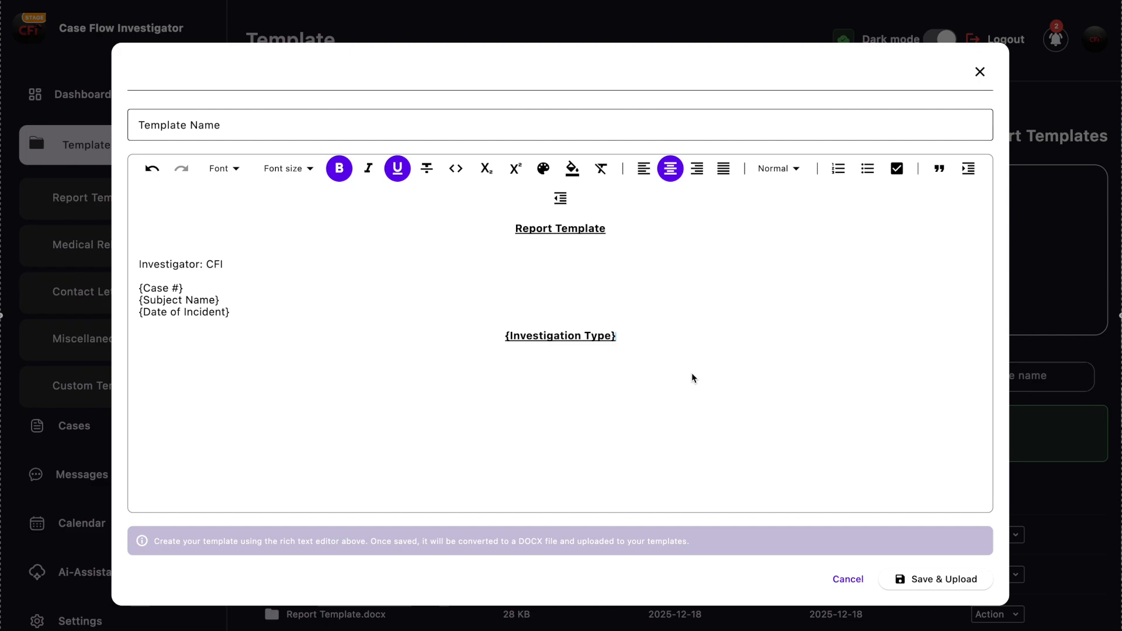
- Name the template "Report Template #2" and save and upload it to the report templates
click(226, 125)
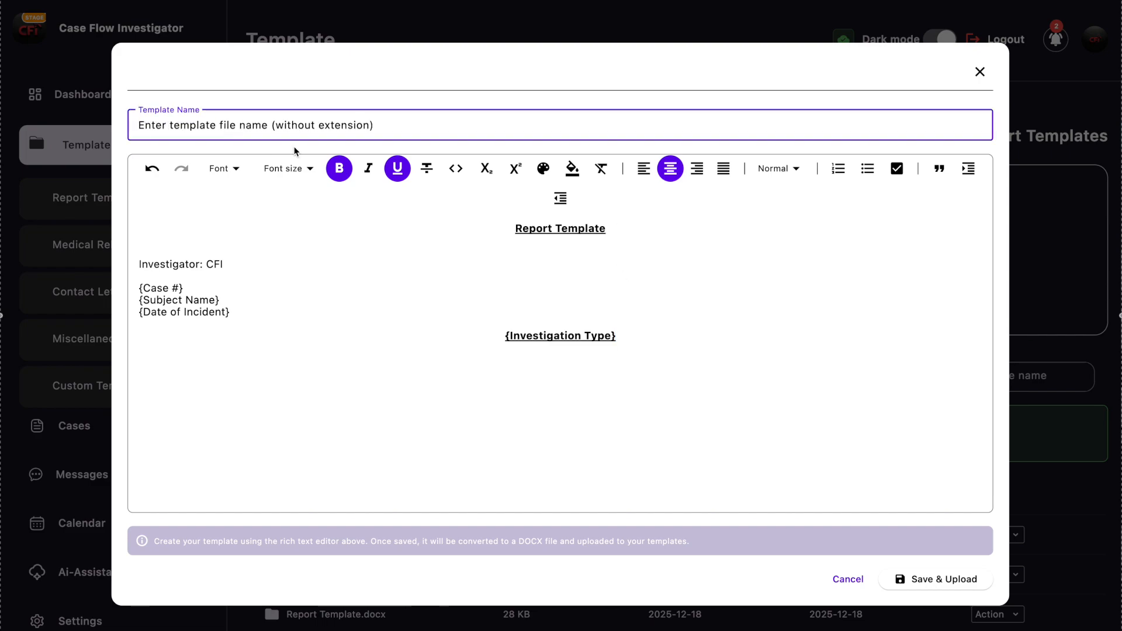
text(Repor)
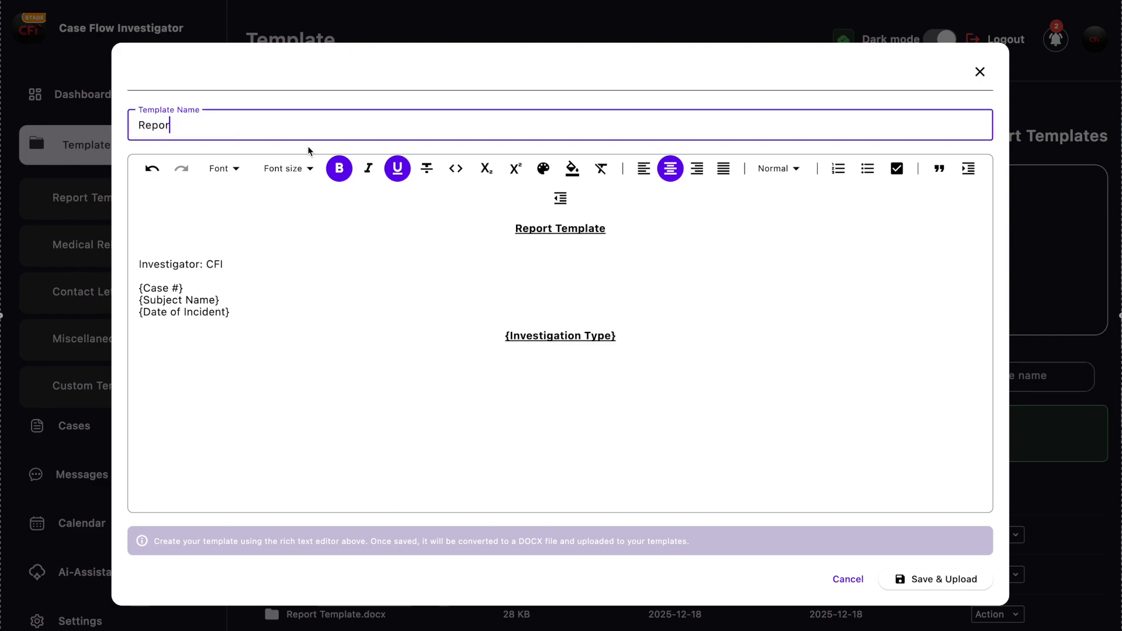
text(t Template #2)
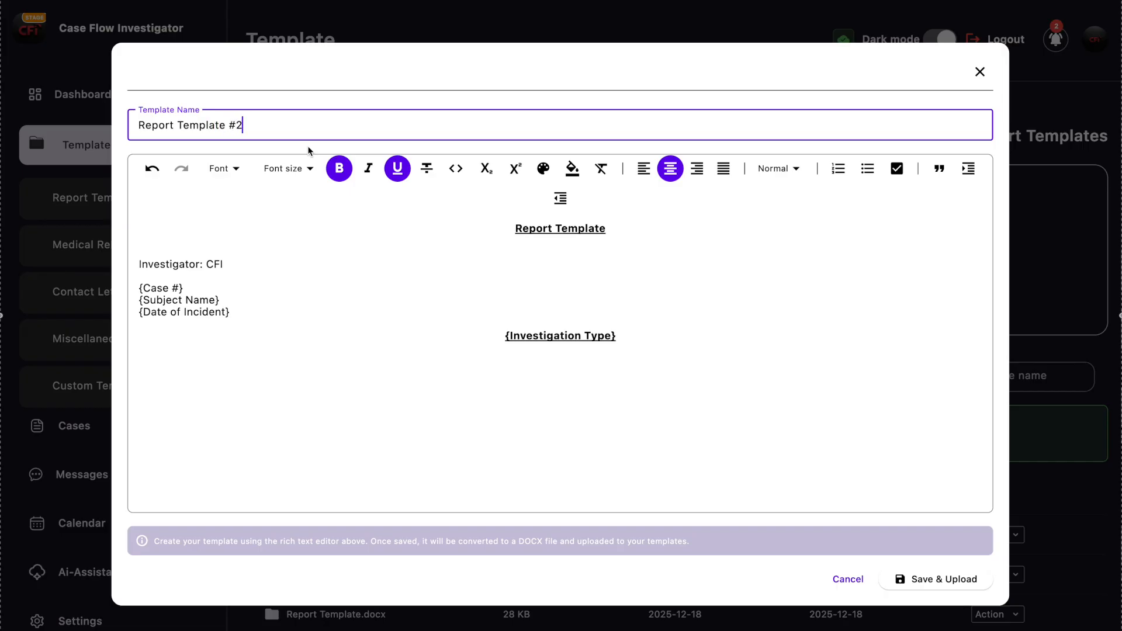
click(951, 588)
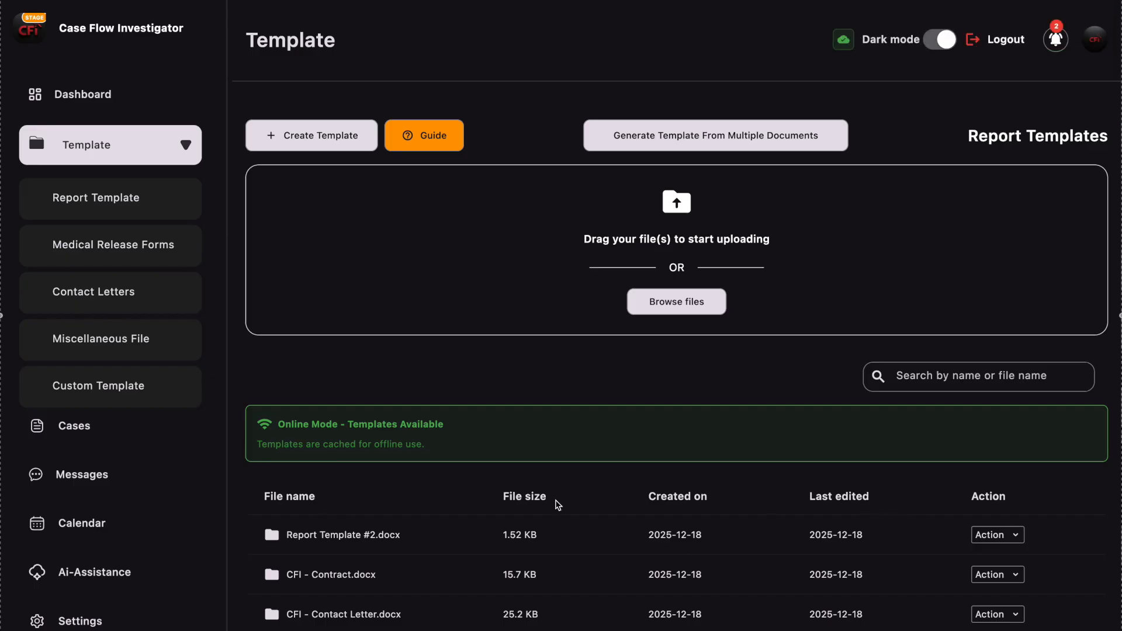
- Open the template generation form for Report Template #2.docx, check which placeholder fields it offers, and close it
click(992, 534)
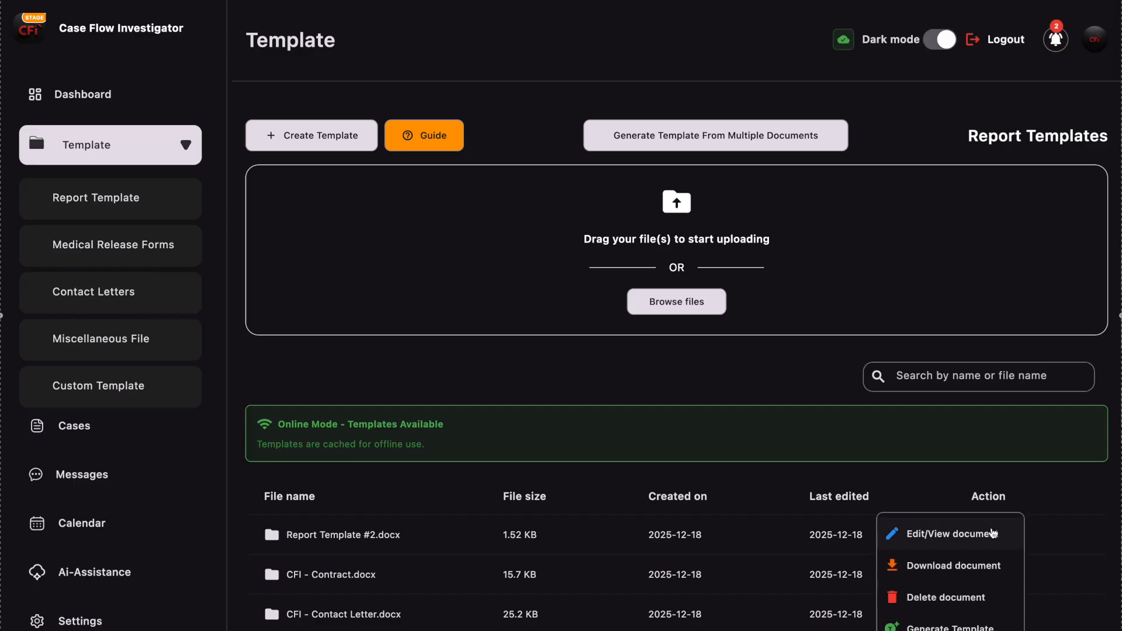
click(935, 627)
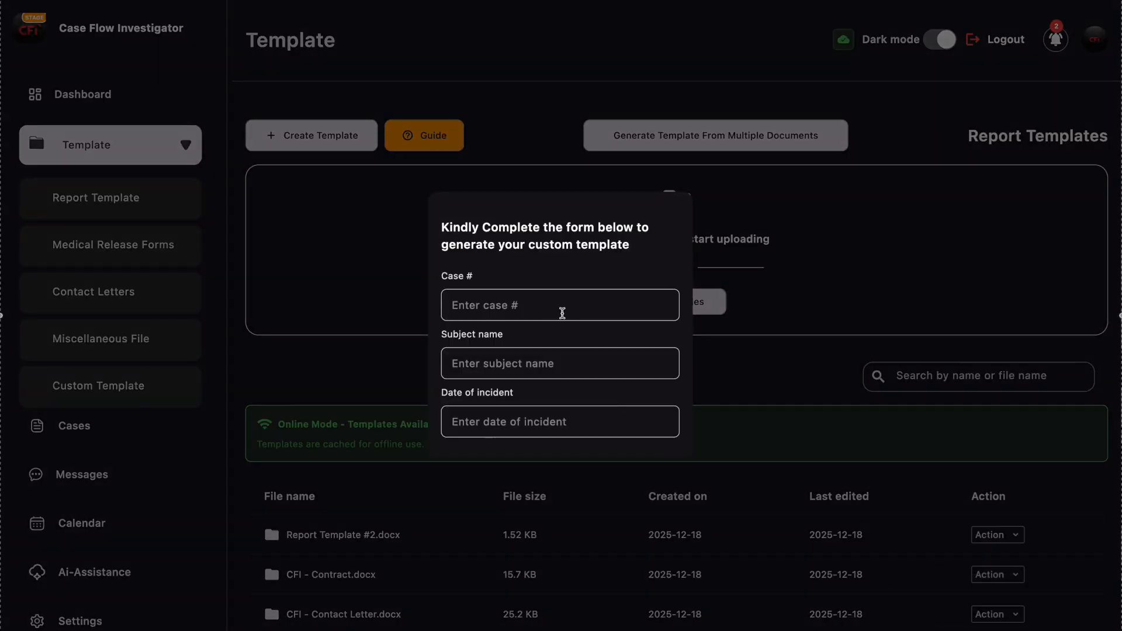
click(502, 304)
scroll(508, 309, down, 1)
click(478, 343)
scroll(478, 343, down, 3)
click(515, 335)
click(498, 388)
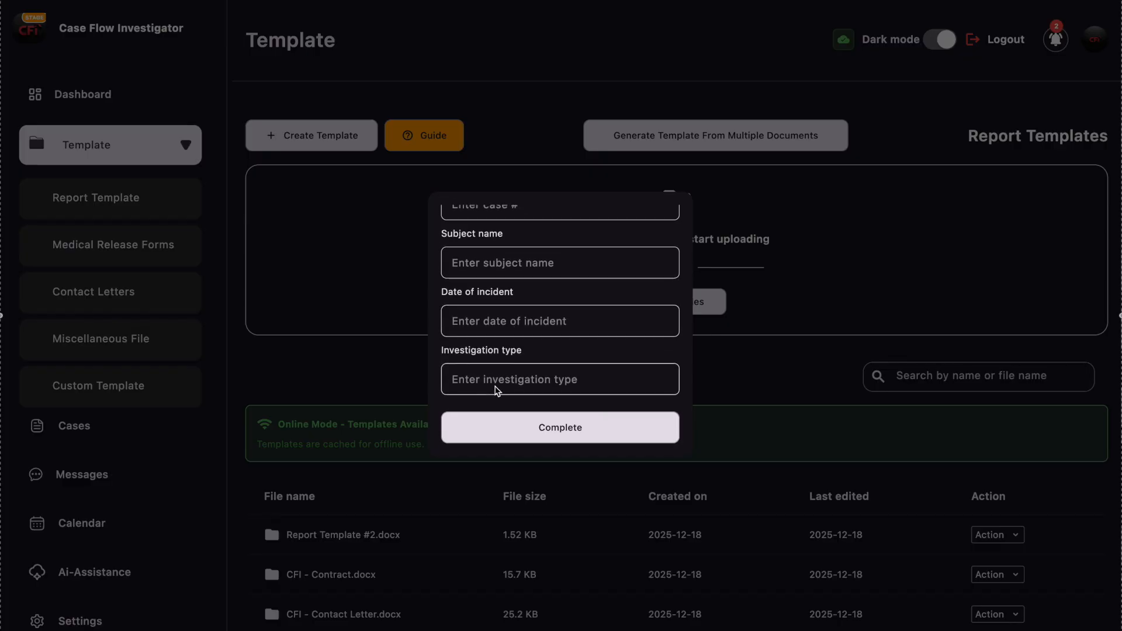
click(814, 218)
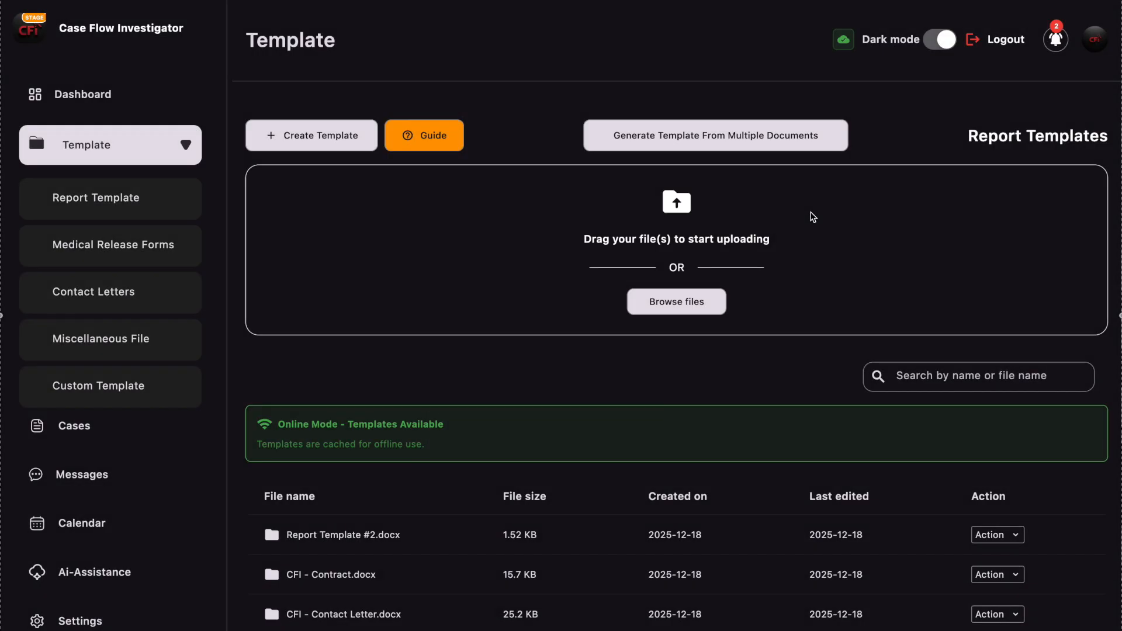
- Start generating from multiple documents, using Report Template.docx as the template format
scroll(862, 571, up, 3)
scroll(592, 468, down, 3)
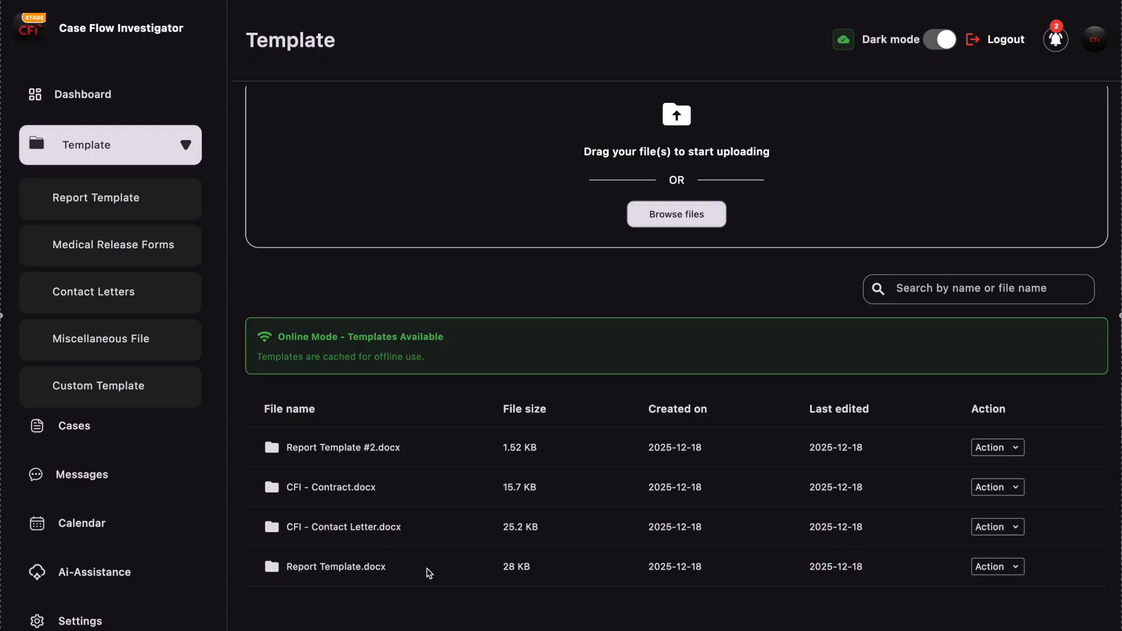
scroll(429, 573, up, 3)
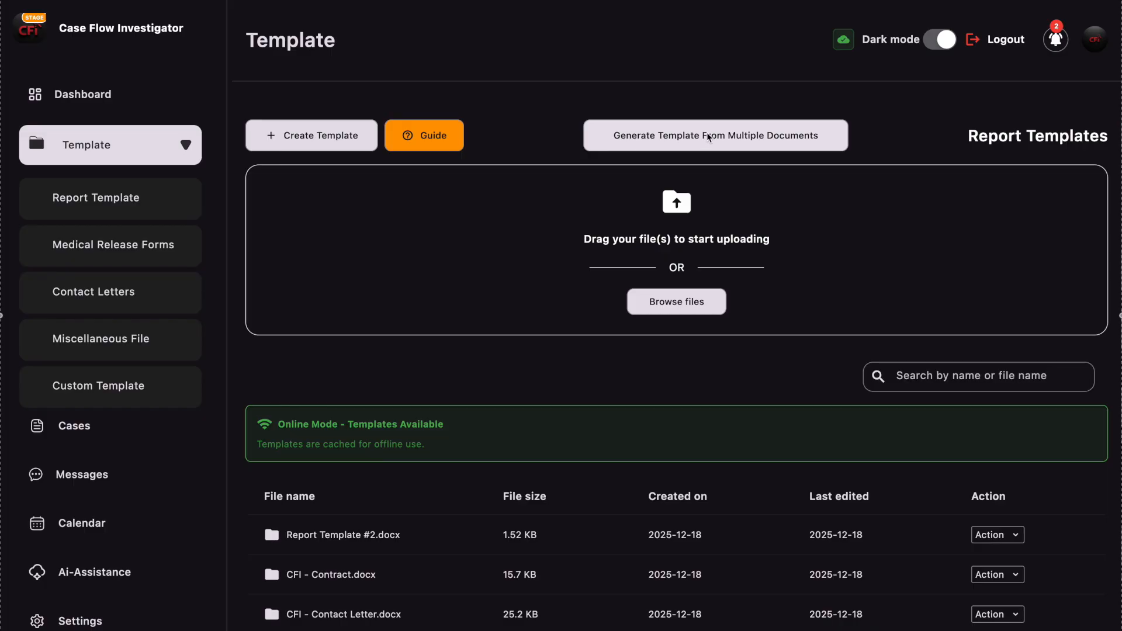
click(752, 133)
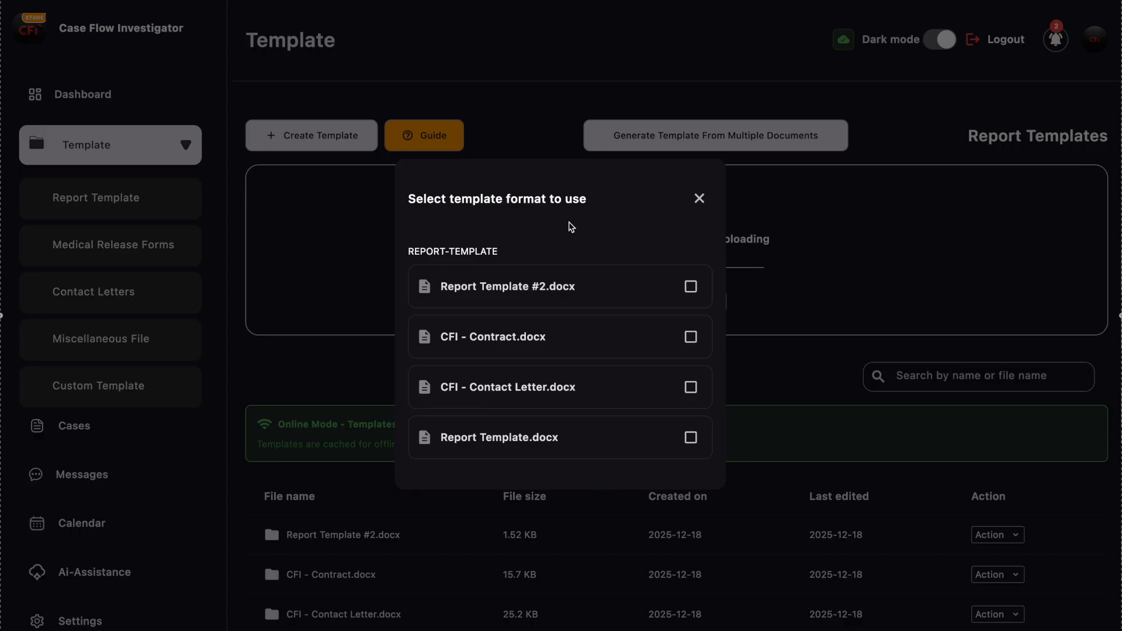
scroll(624, 266, down, 1)
scroll(622, 316, down, 2)
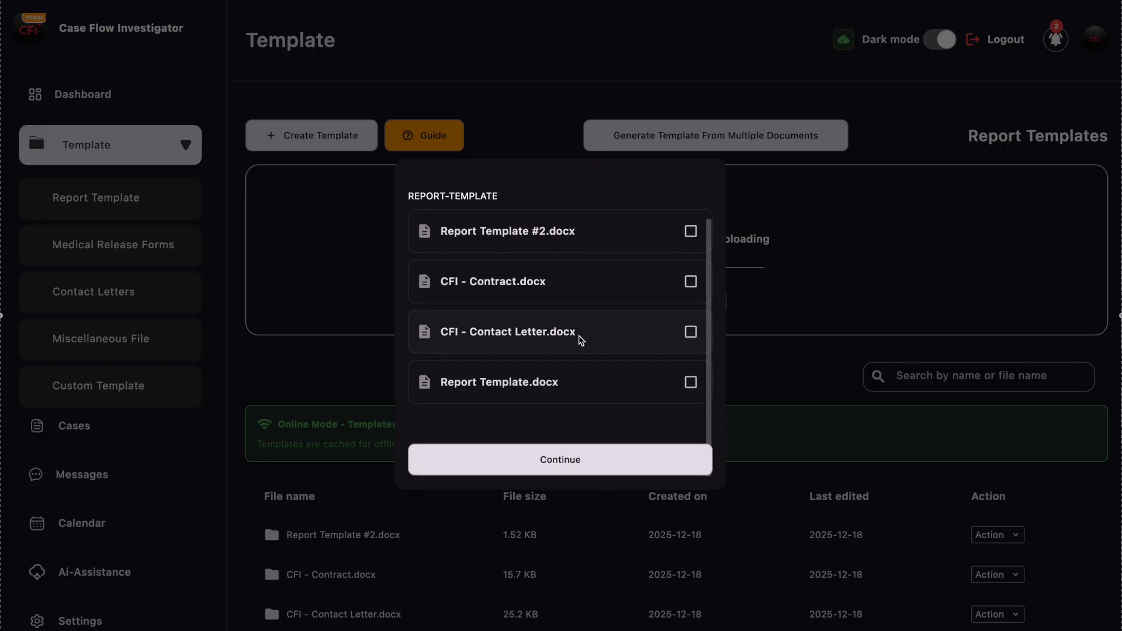
click(691, 384)
click(559, 462)
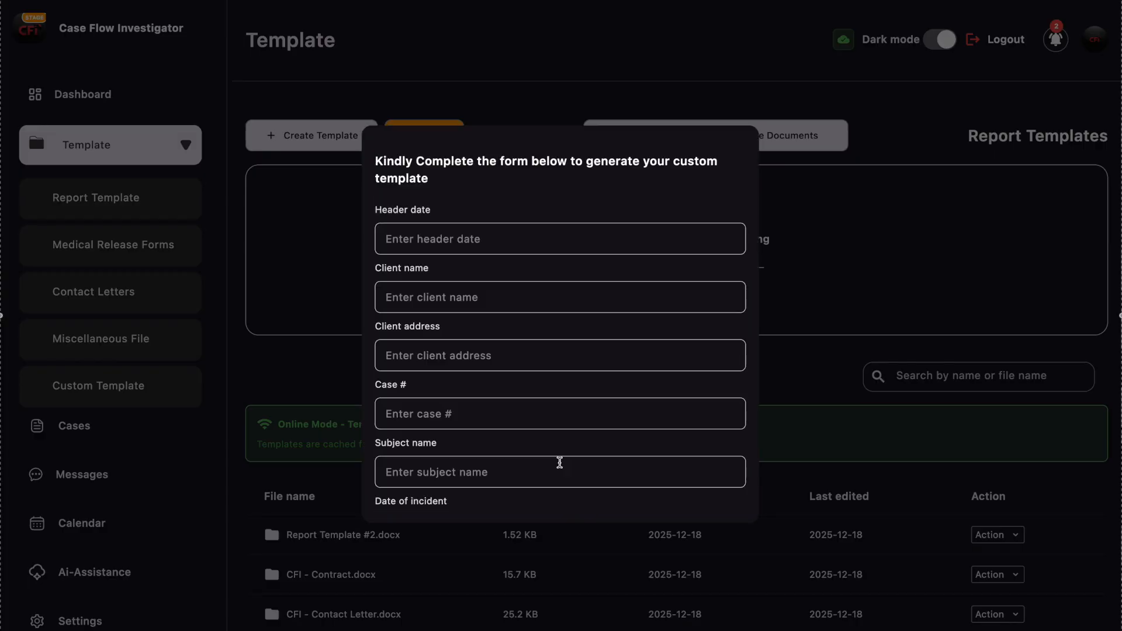
- Set the header date to December 18, 2025 and enter the client's name in the generation form
click(465, 242)
text(December 18, 2025)
click(463, 300)
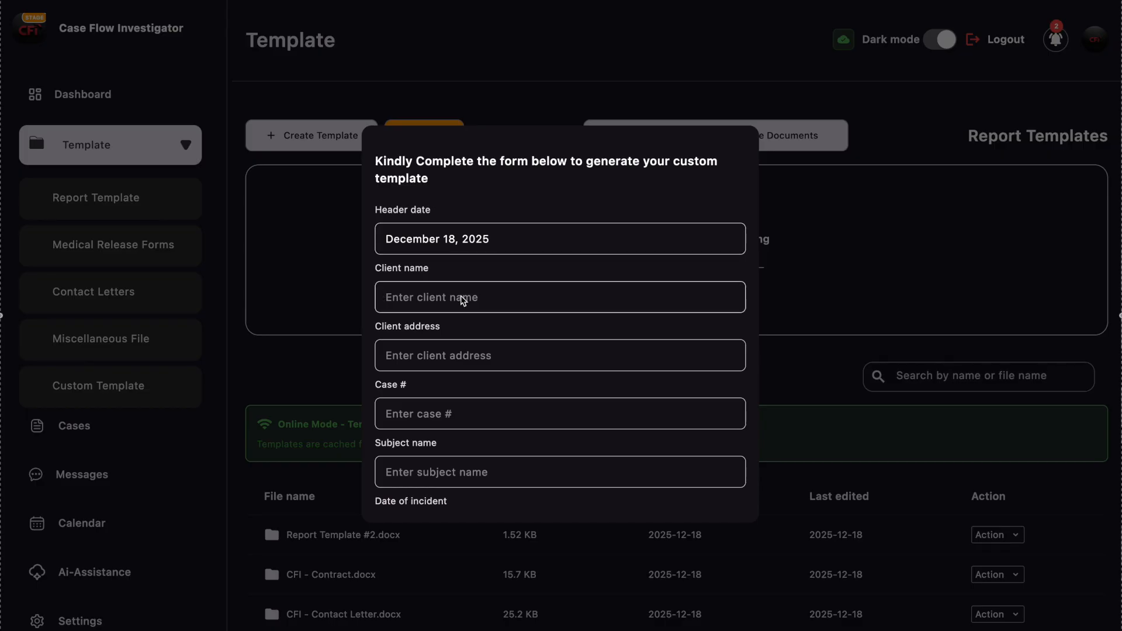
text(Jesse B.)
- Enter the client's address and set the case number to CFI-0098
scroll(461, 297, down, 2)
click(451, 305)
text(5566)
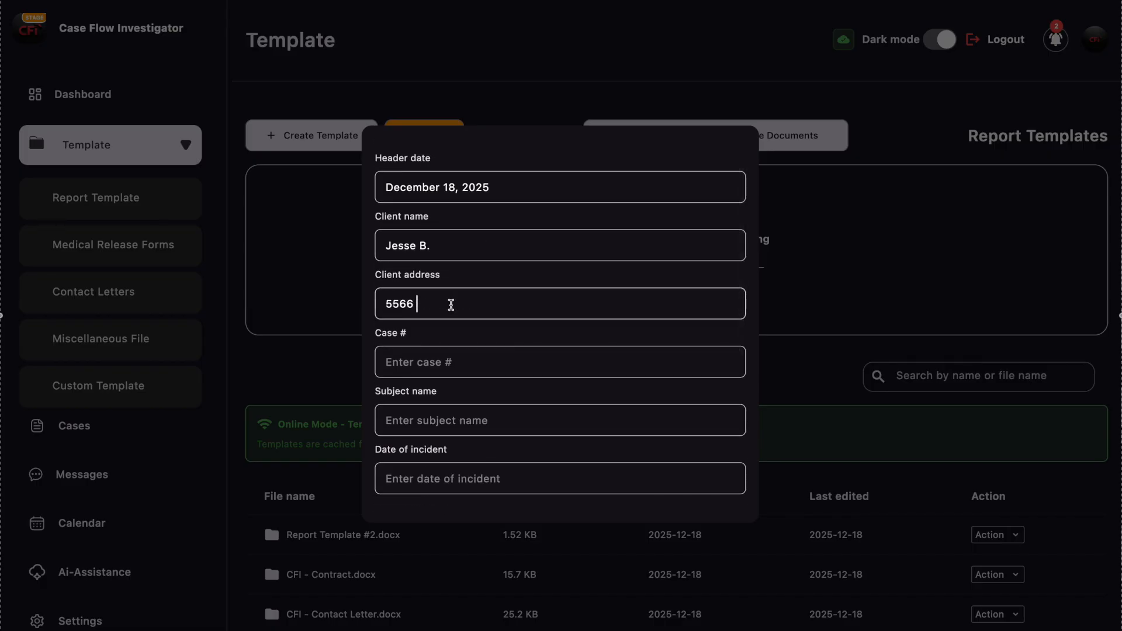
text( Sunny Ln., Florida)
scroll(451, 304, down, 2)
click(450, 319)
text(CFI-0098)
- Enter the subject's name and set the date of incident to 12/01/2025
scroll(447, 316, down, 1)
click(438, 322)
text(Kai)
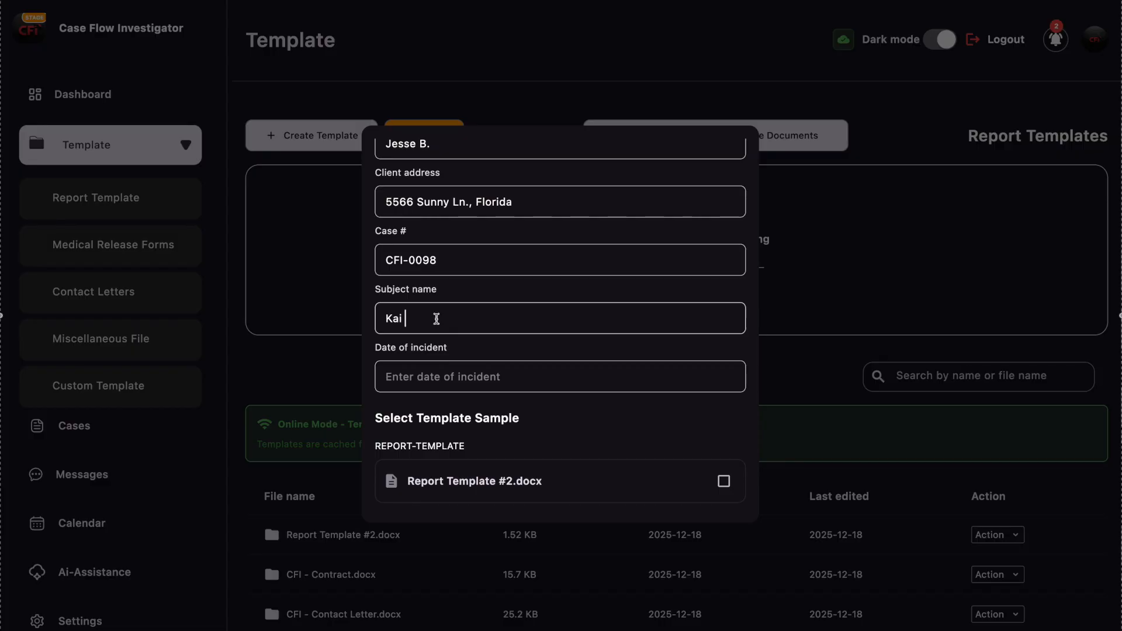
scroll(436, 318, down, 1)
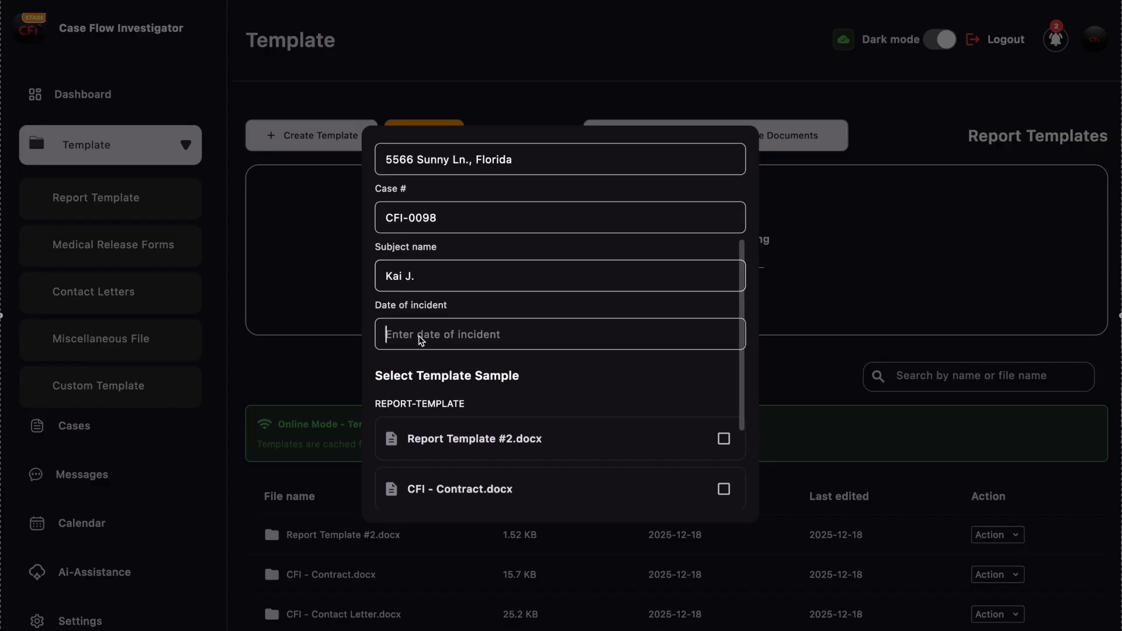
click(424, 340)
text(12)
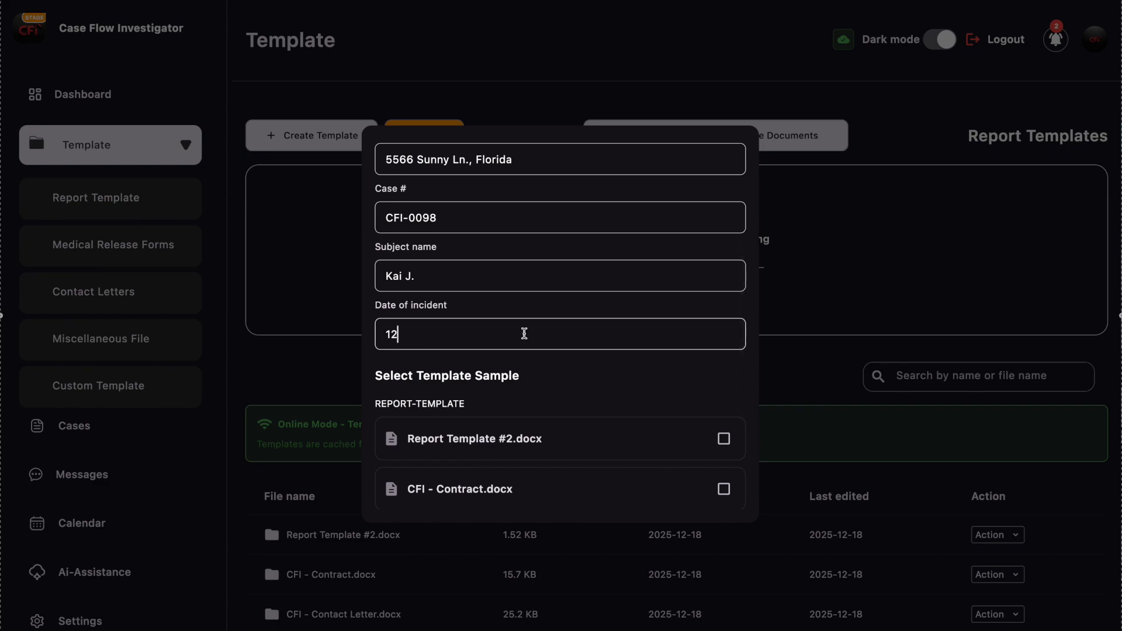
text(/01/2025)
- Choose CFI - Contract.docx, CFI - Contact Letter.docx and Report Template.docx as samples, and generate them to the Desktop
scroll(524, 333, up, 5)
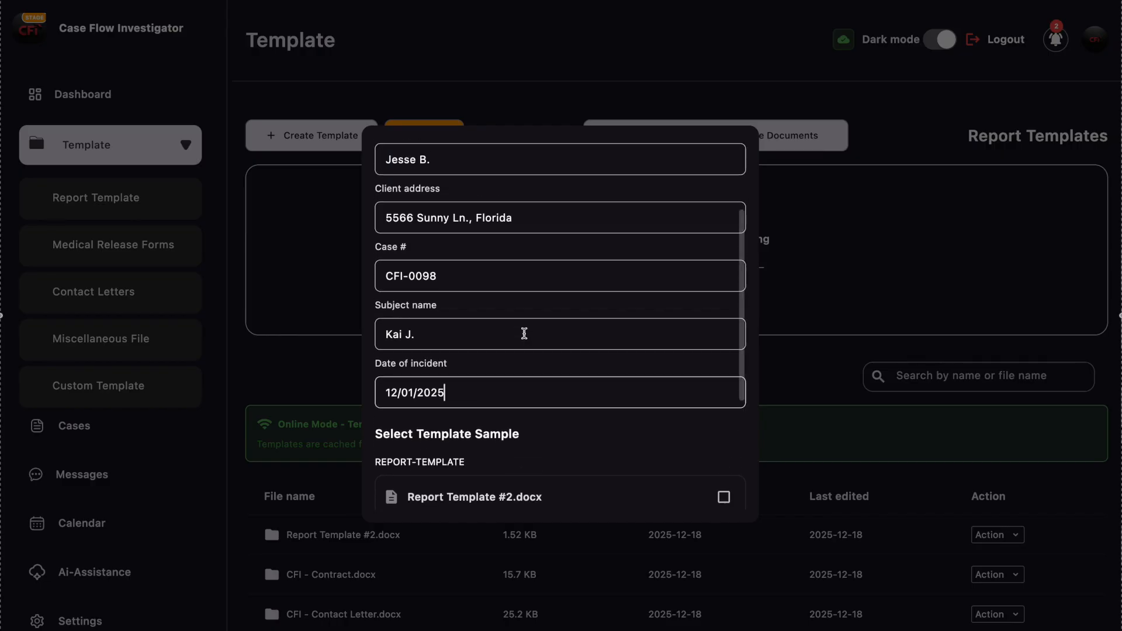
scroll(489, 253, down, 6)
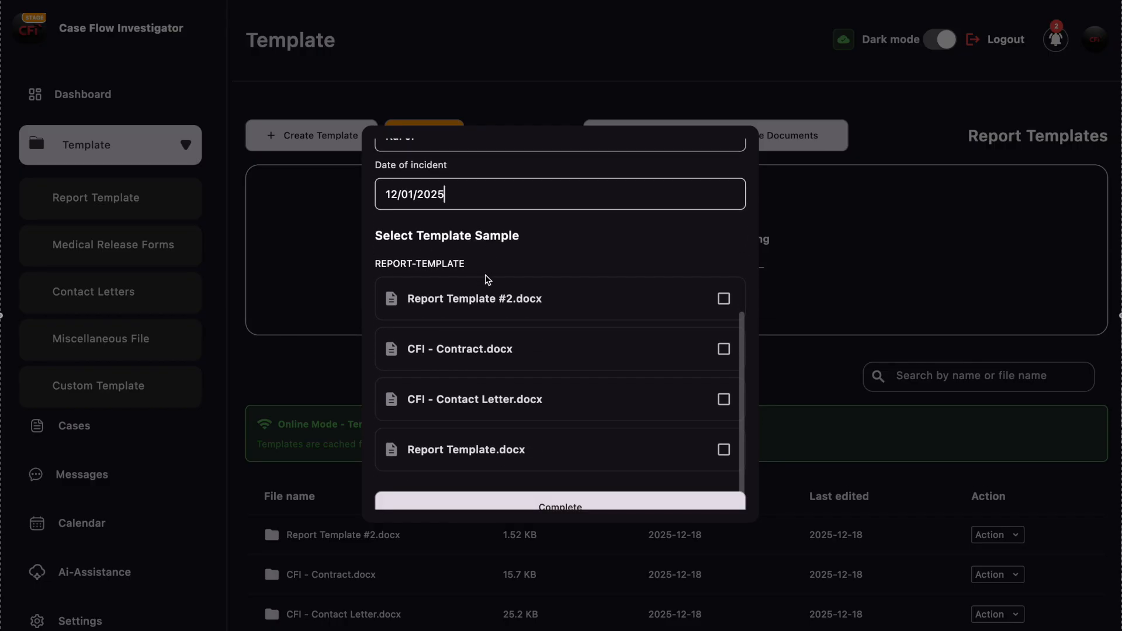
scroll(486, 281, down, 1)
click(723, 336)
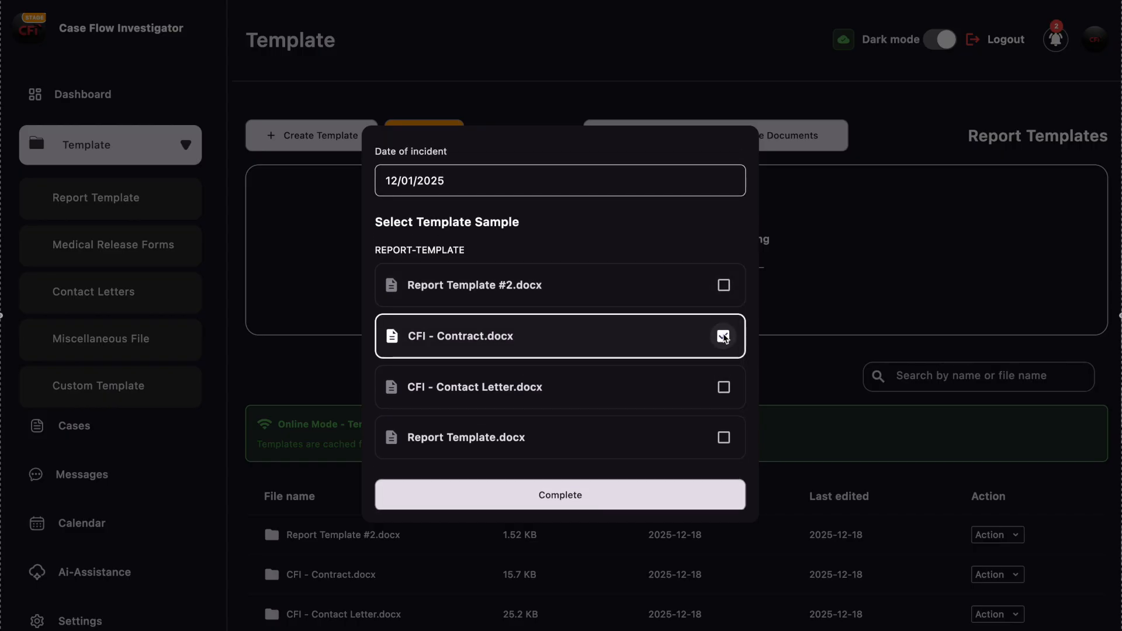
click(724, 388)
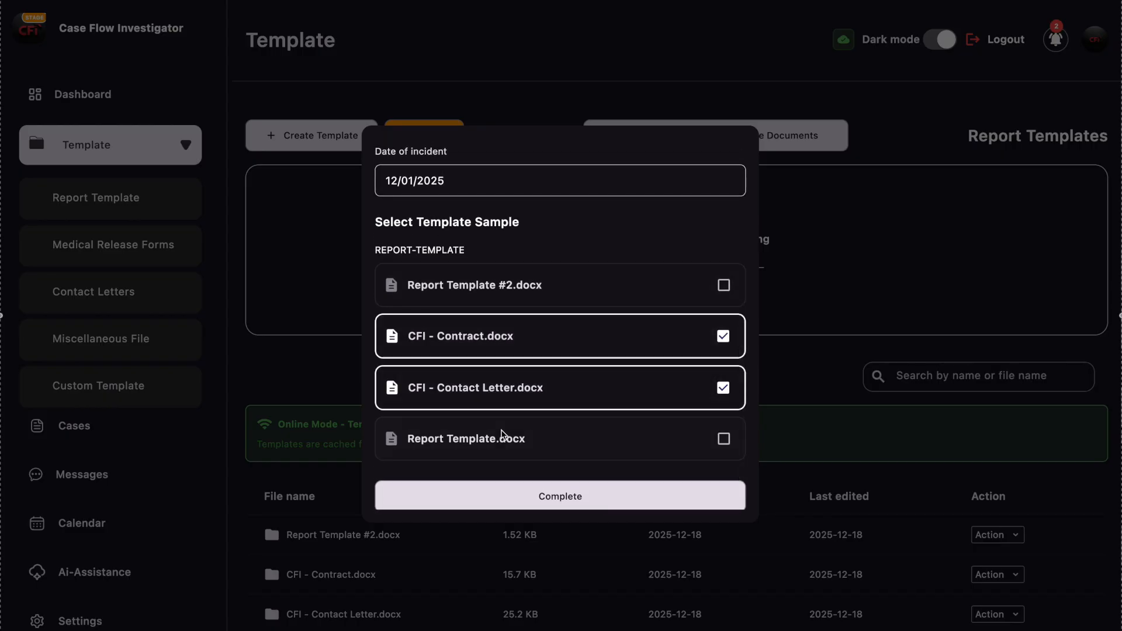
click(724, 439)
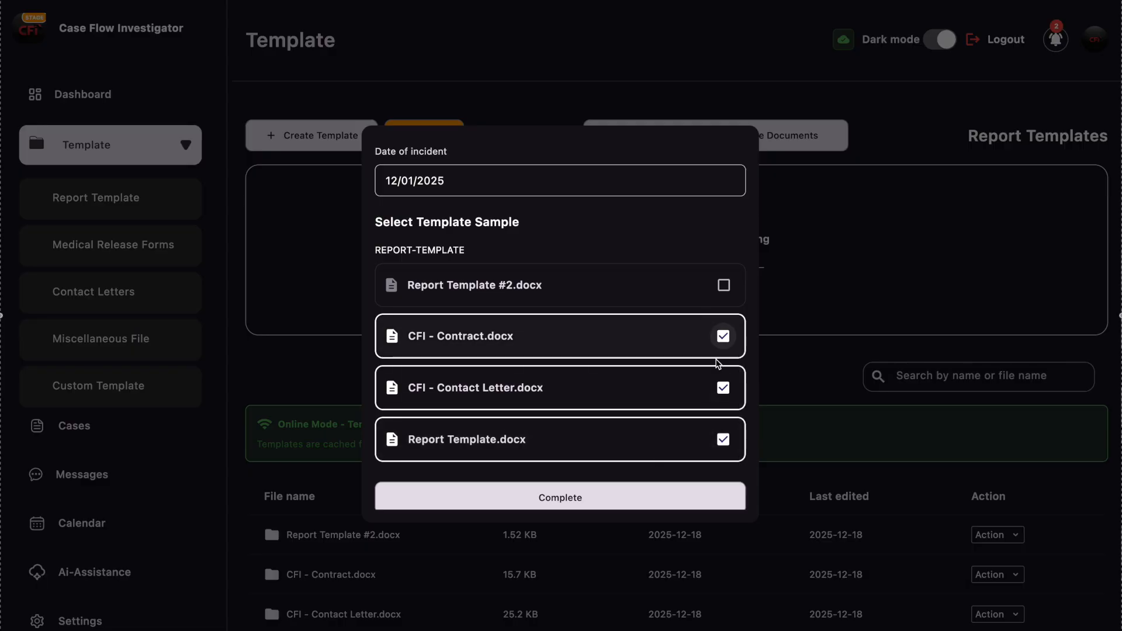
click(566, 497)
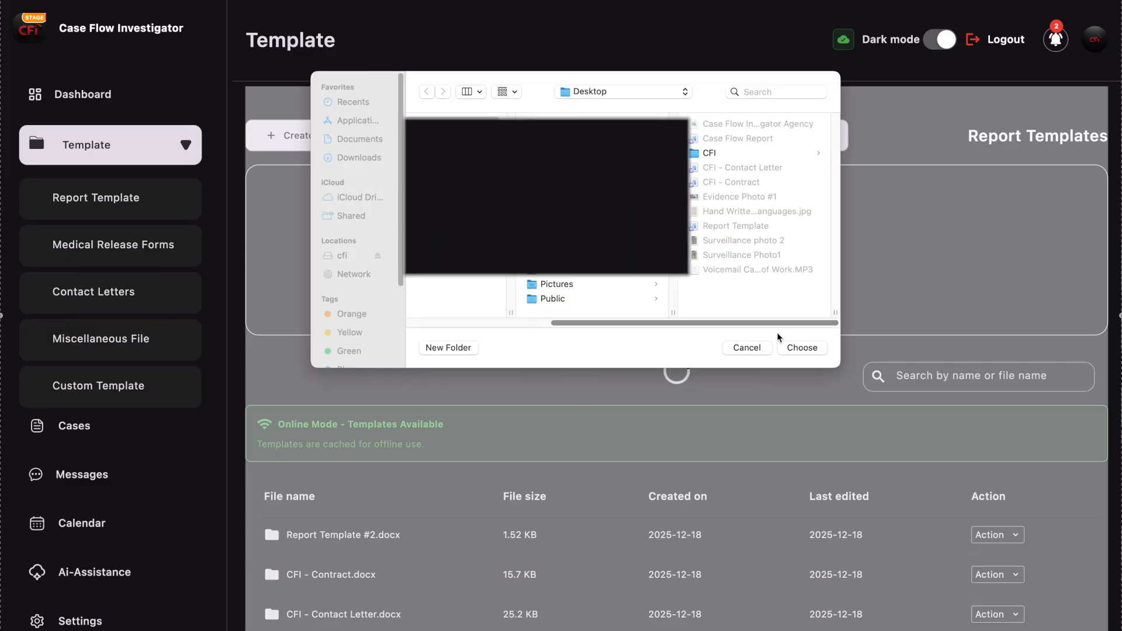
click(794, 350)
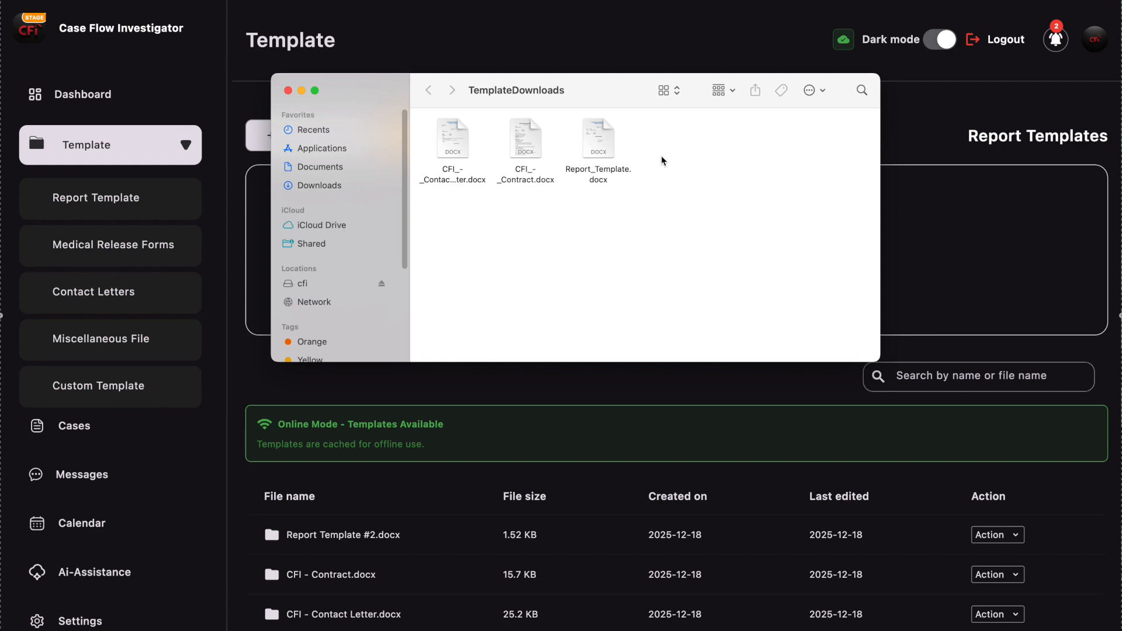
- Open the three generated documents from the TemplateDownloads folder in Word and check their filled-in details, closing the report and the contract
drag(660, 149, 459, 148)
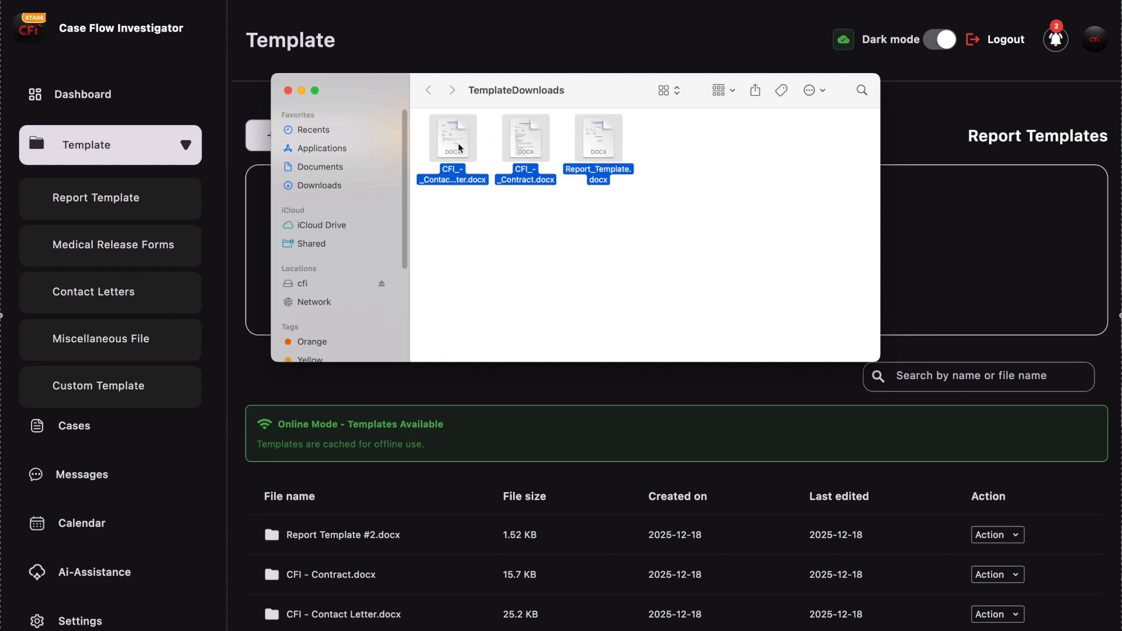
double_click(459, 147)
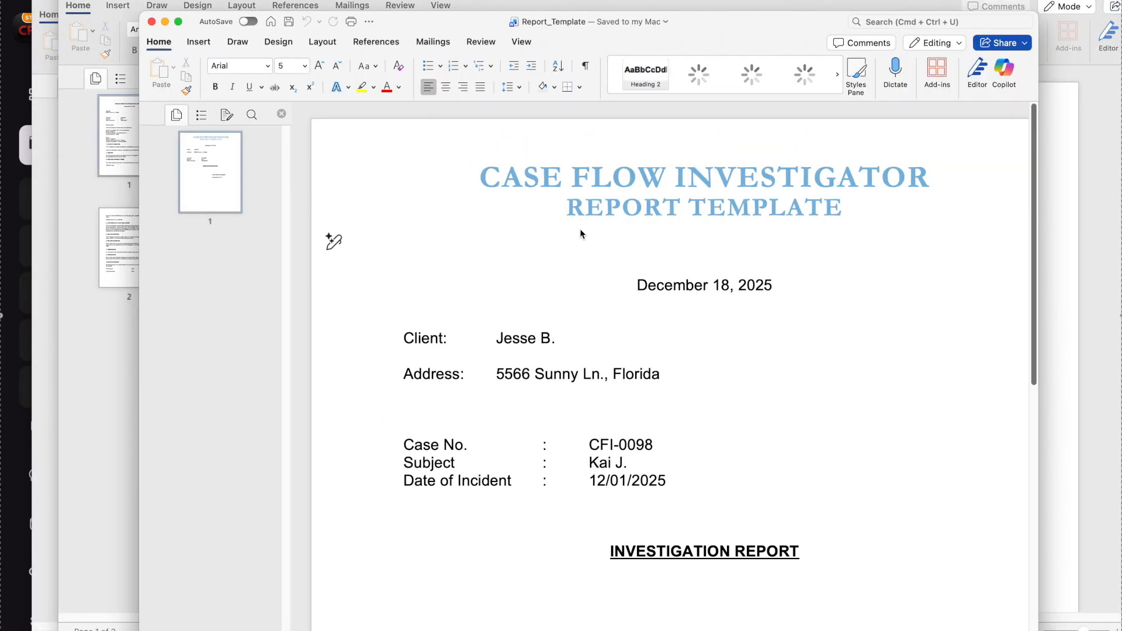
drag(627, 275, 732, 475)
click(749, 483)
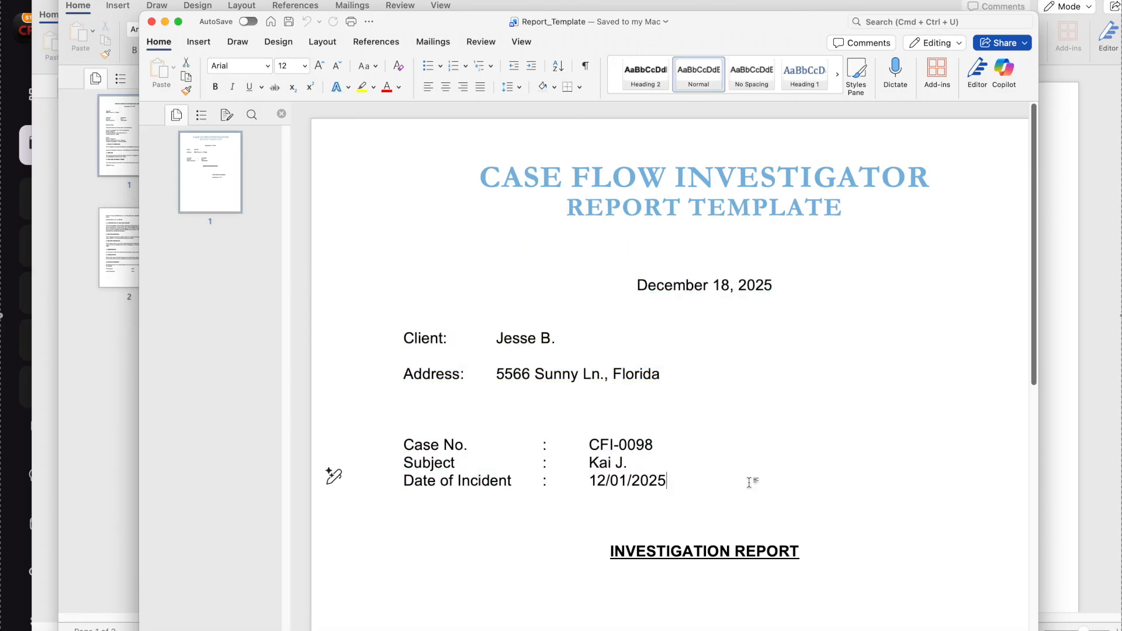
click(151, 21)
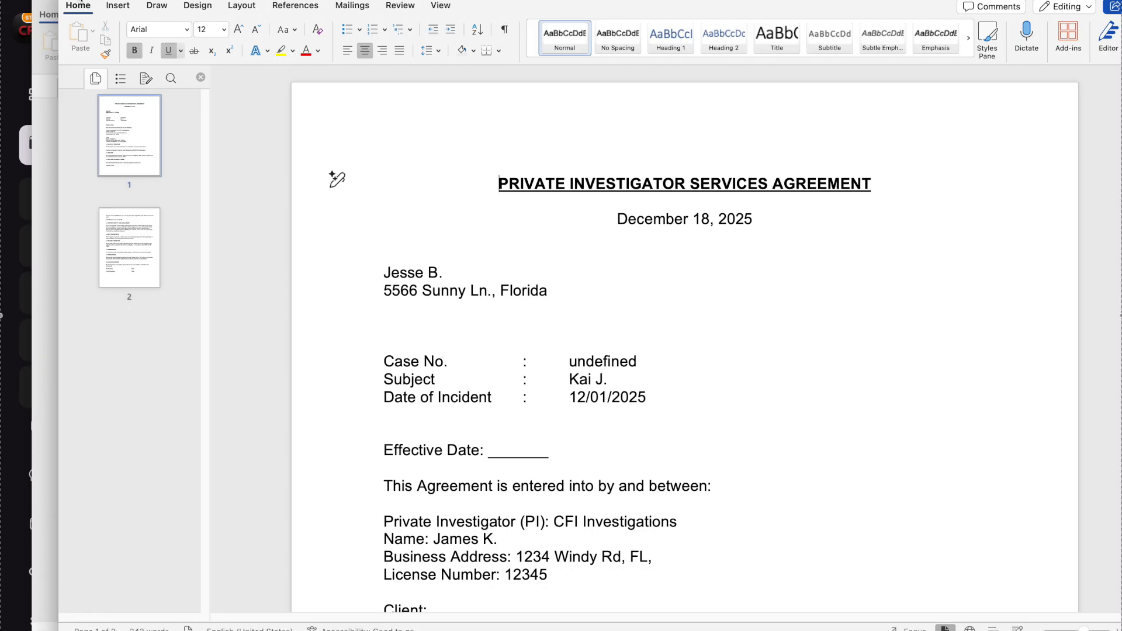
click(72, 0)
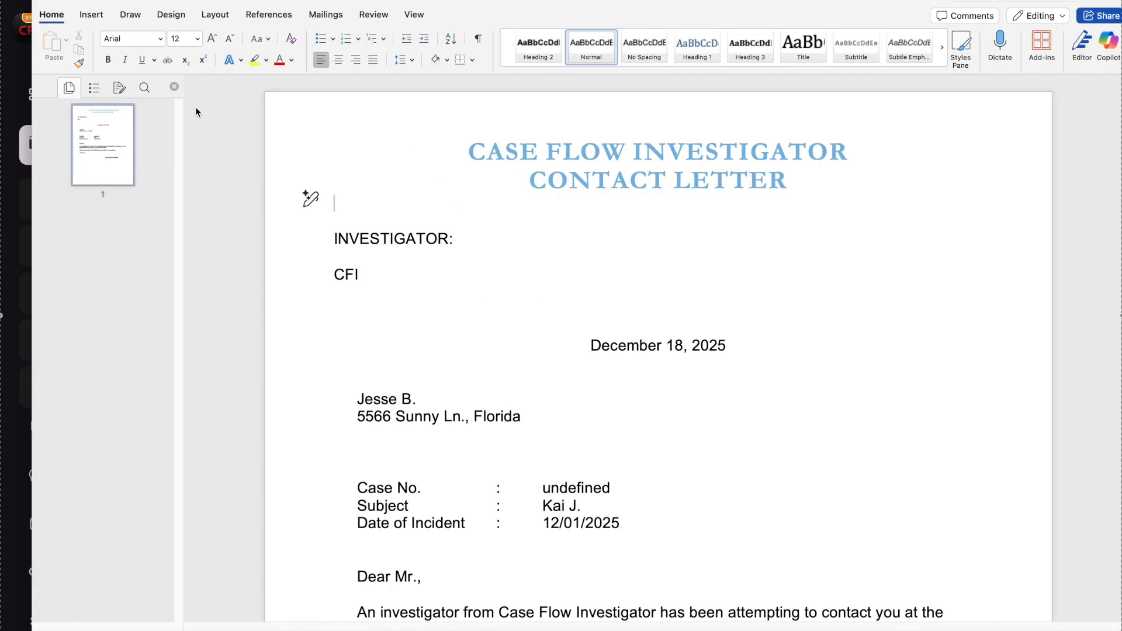
- Close the contact letter and the TemplateDownloads folder window, and collapse the Template category list in Case Flow Investigator
click(46, 1)
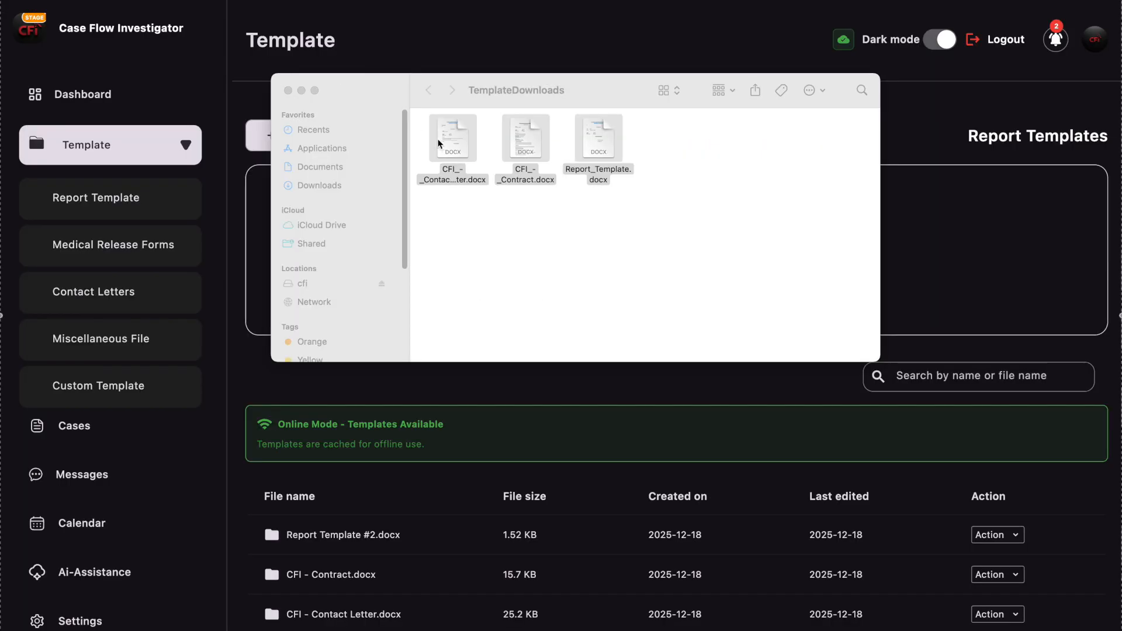
click(288, 91)
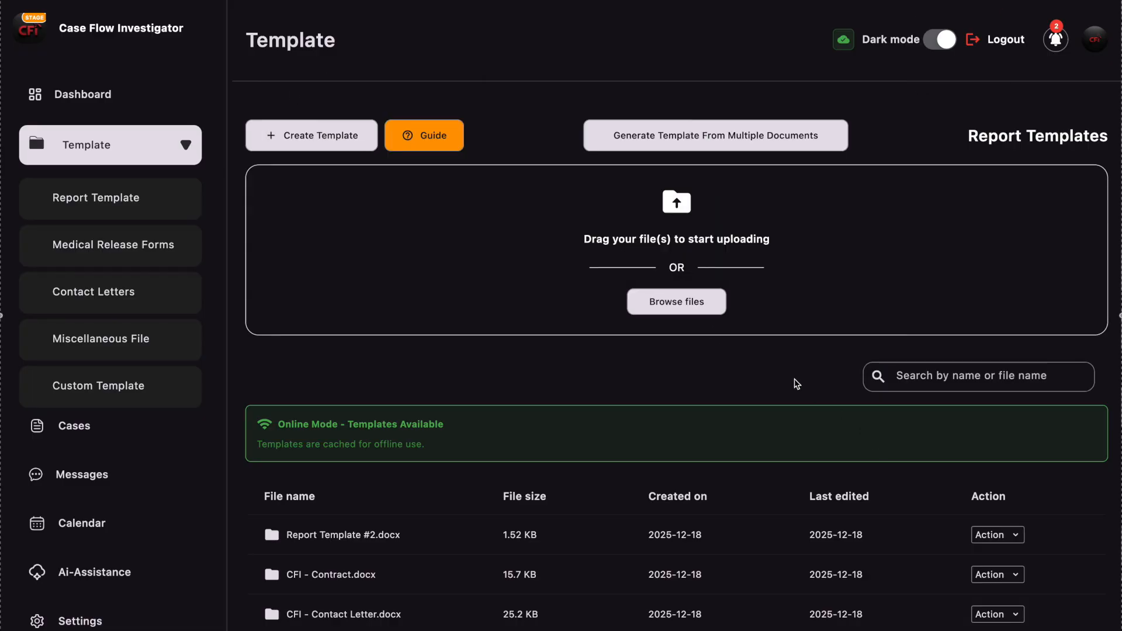
scroll(796, 384, down, 1)
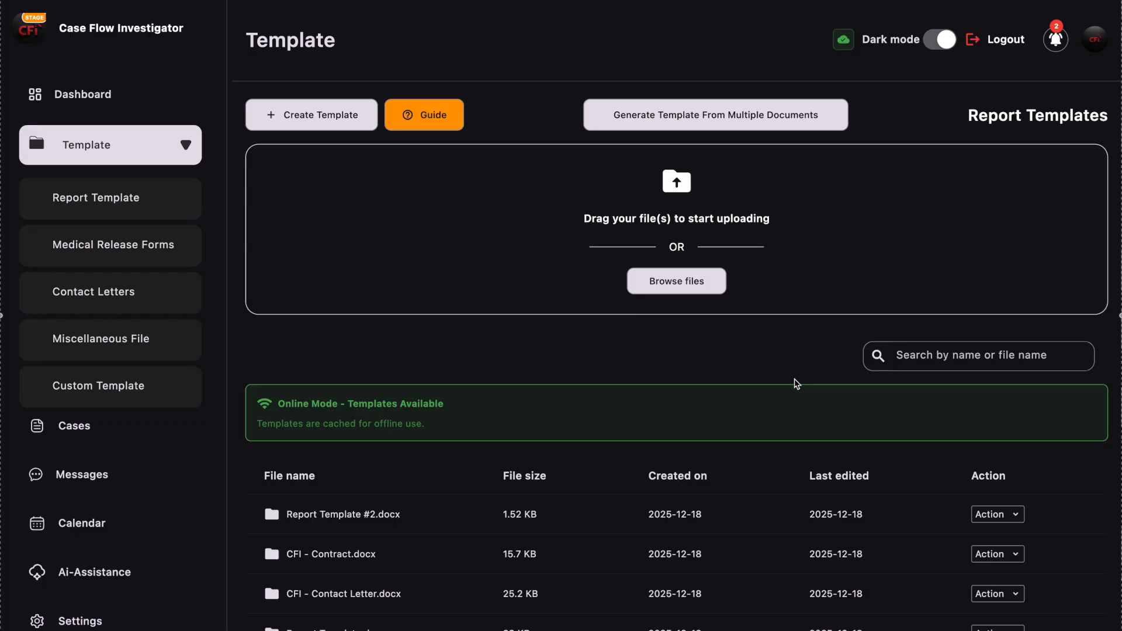
scroll(797, 384, down, 1)
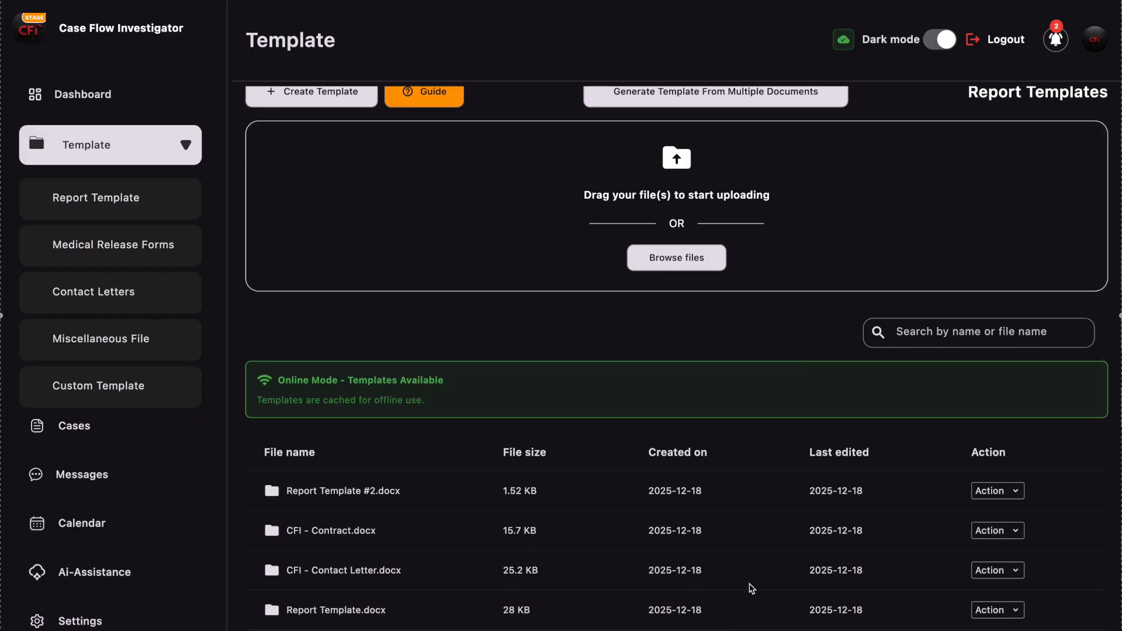
scroll(751, 588, up, 2)
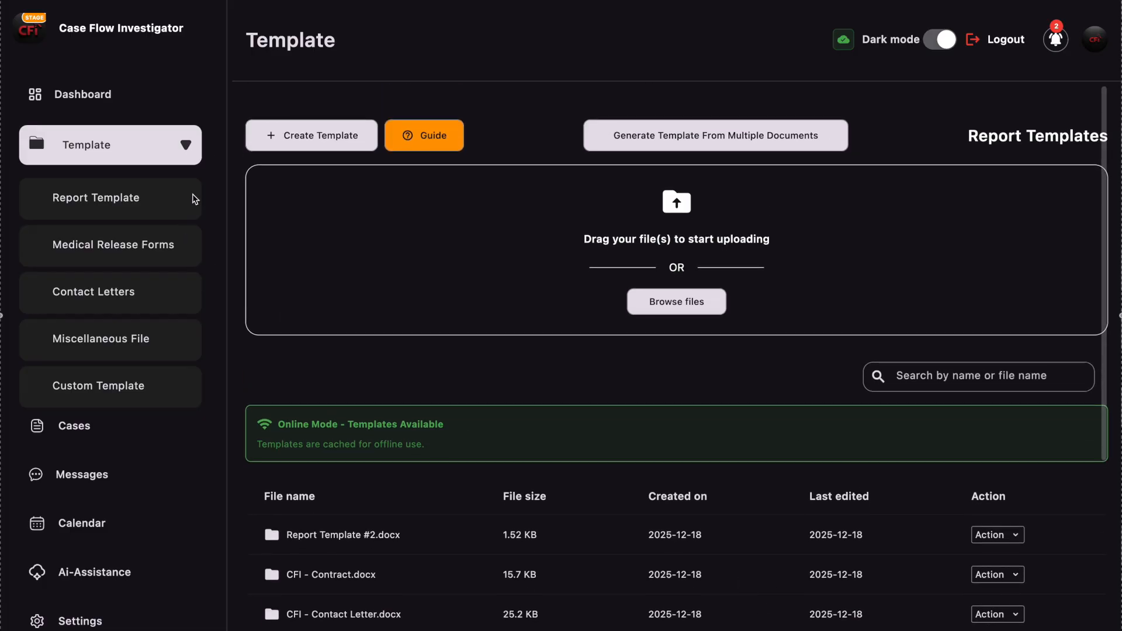
click(185, 146)
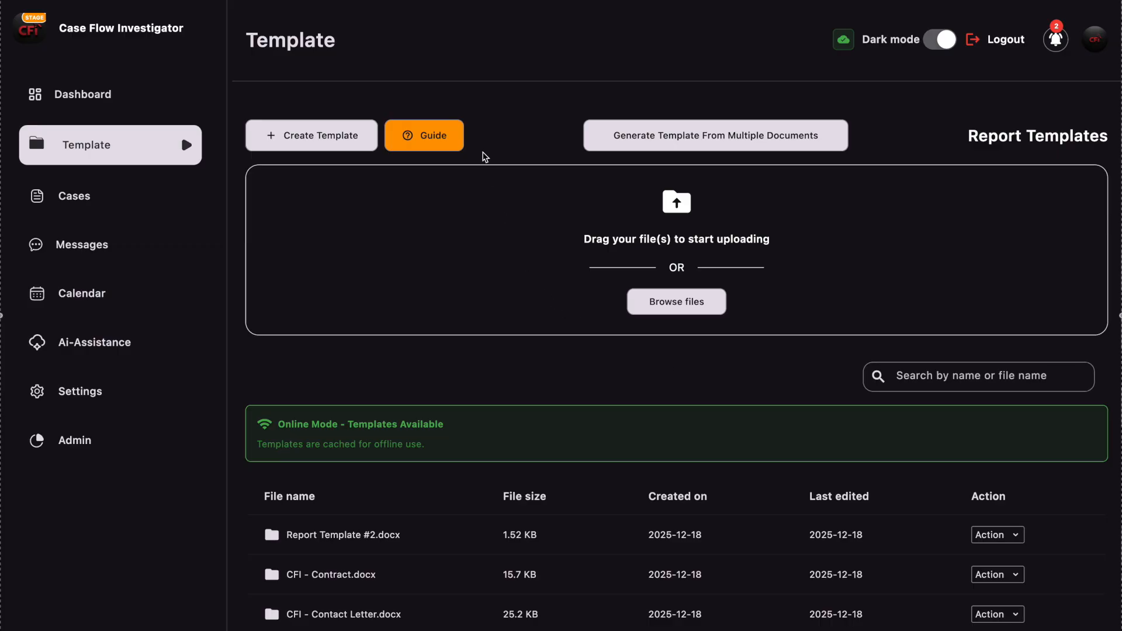
- Read the template guide from its welcome page through the Using Placeholders page, and close it
click(430, 136)
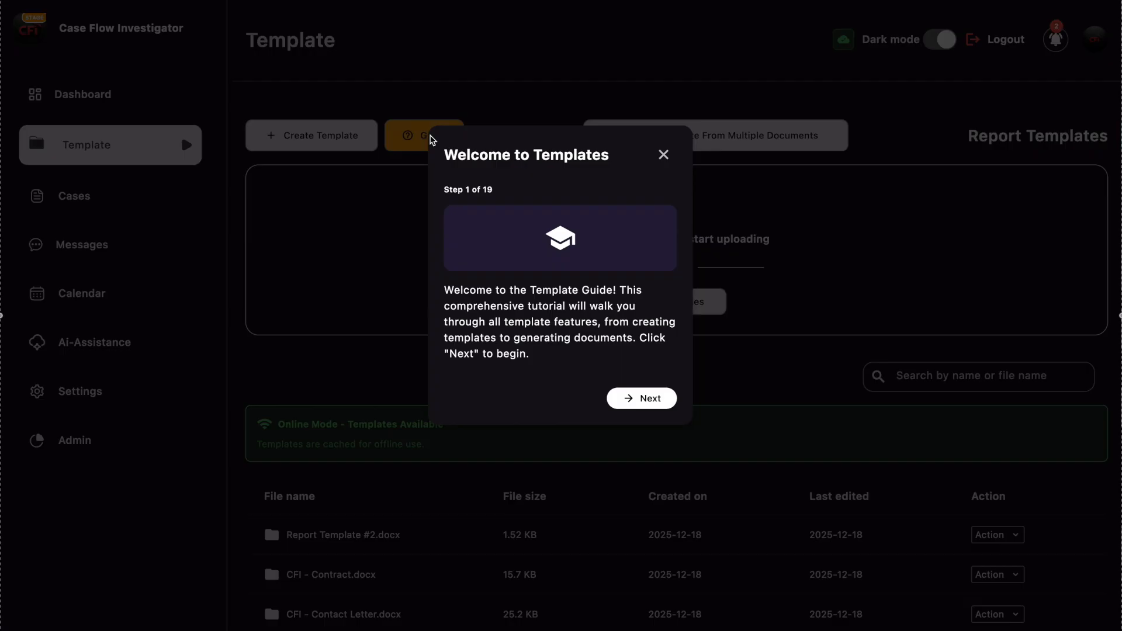
click(647, 398)
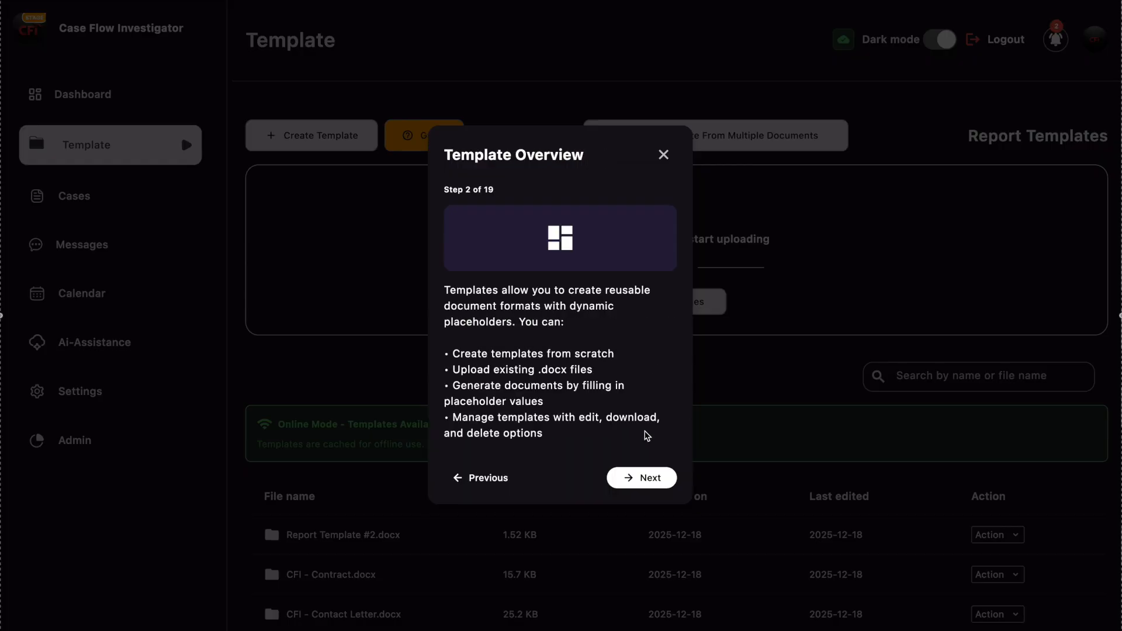
click(639, 481)
click(605, 487)
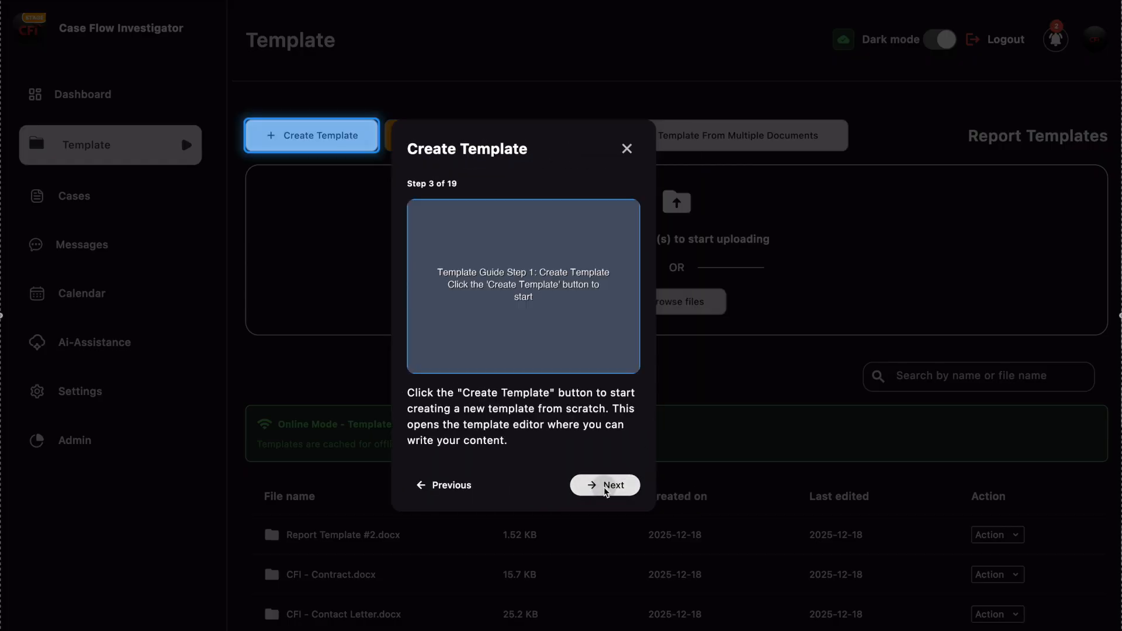
click(645, 482)
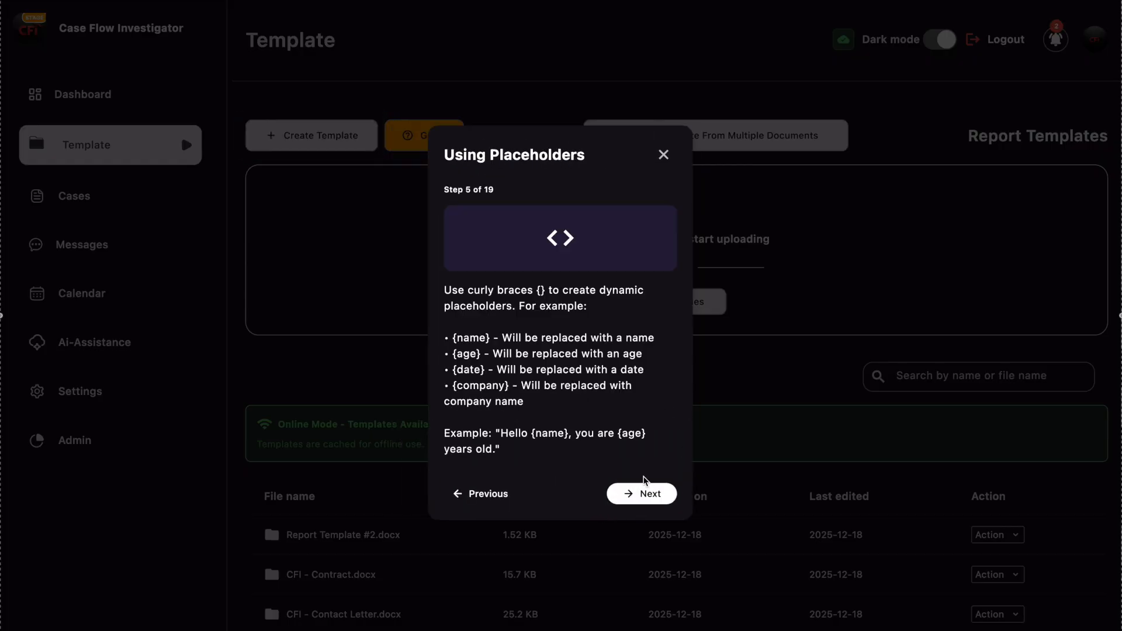
click(662, 154)
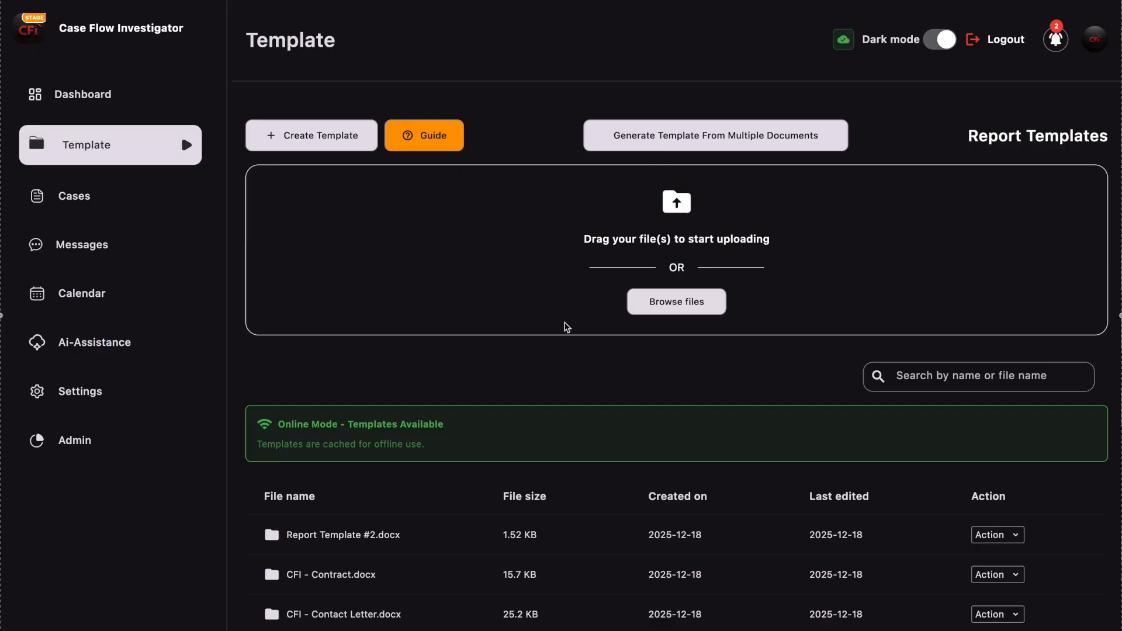